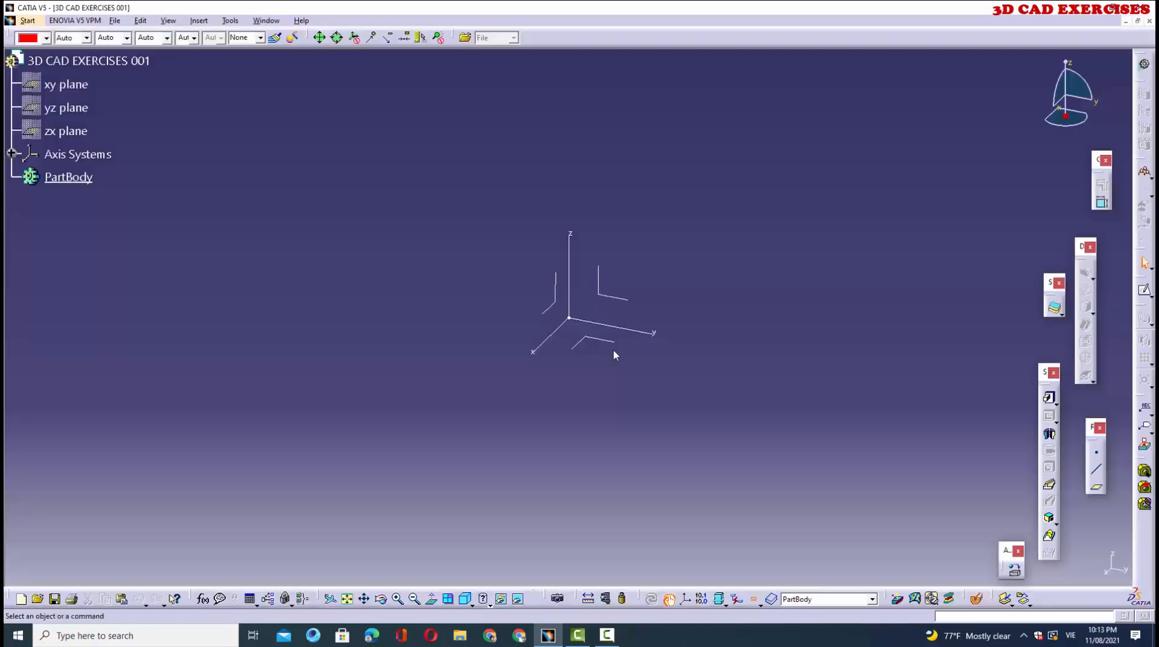
Step: Open the recent reference drawing (11) Pinterest - Google Chrome 11_08_2021 7_26_02 PM.jpg, close the file browser, and place the drawing beside the CATIA window
click(465, 635)
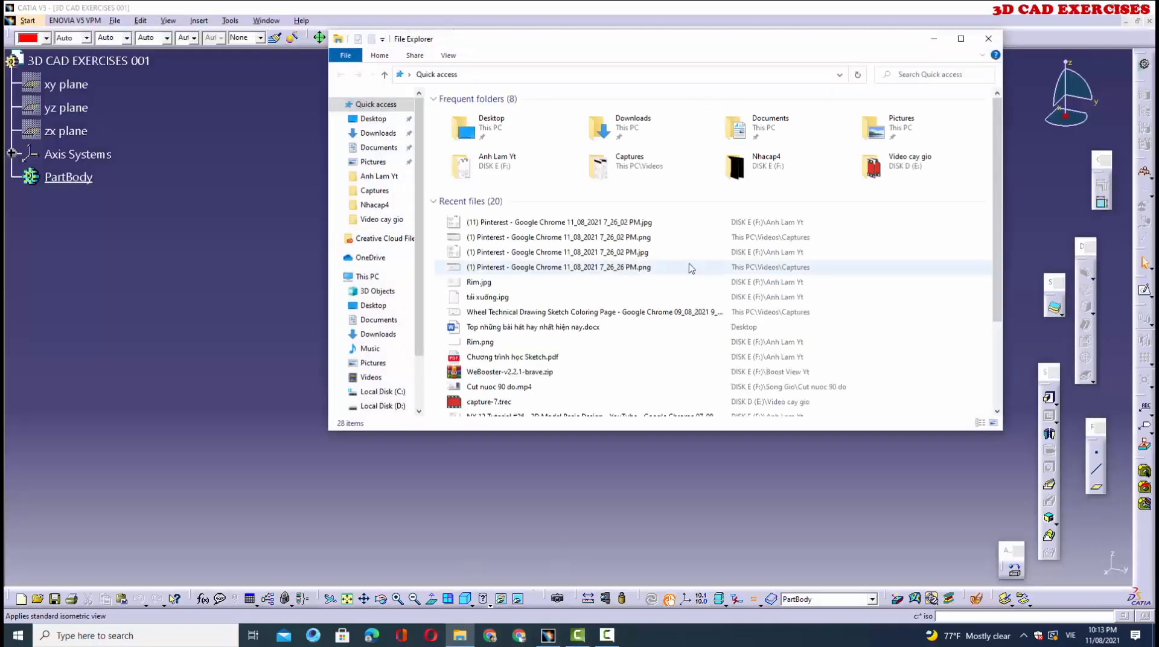
double_click(567, 225)
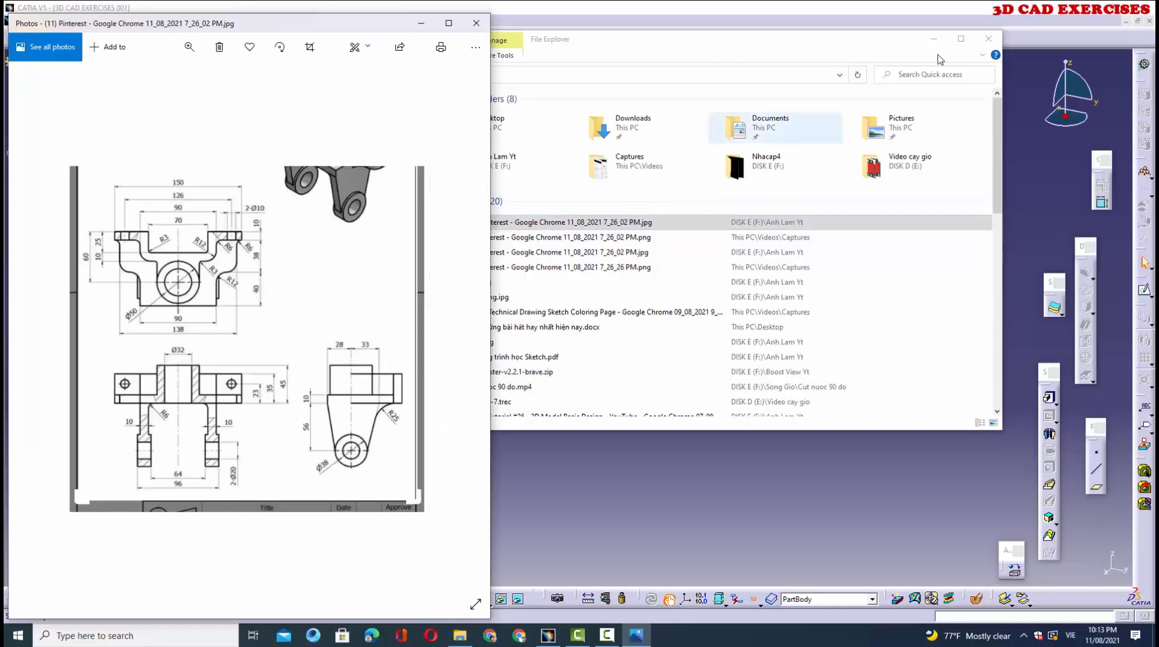
click(989, 36)
click(991, 41)
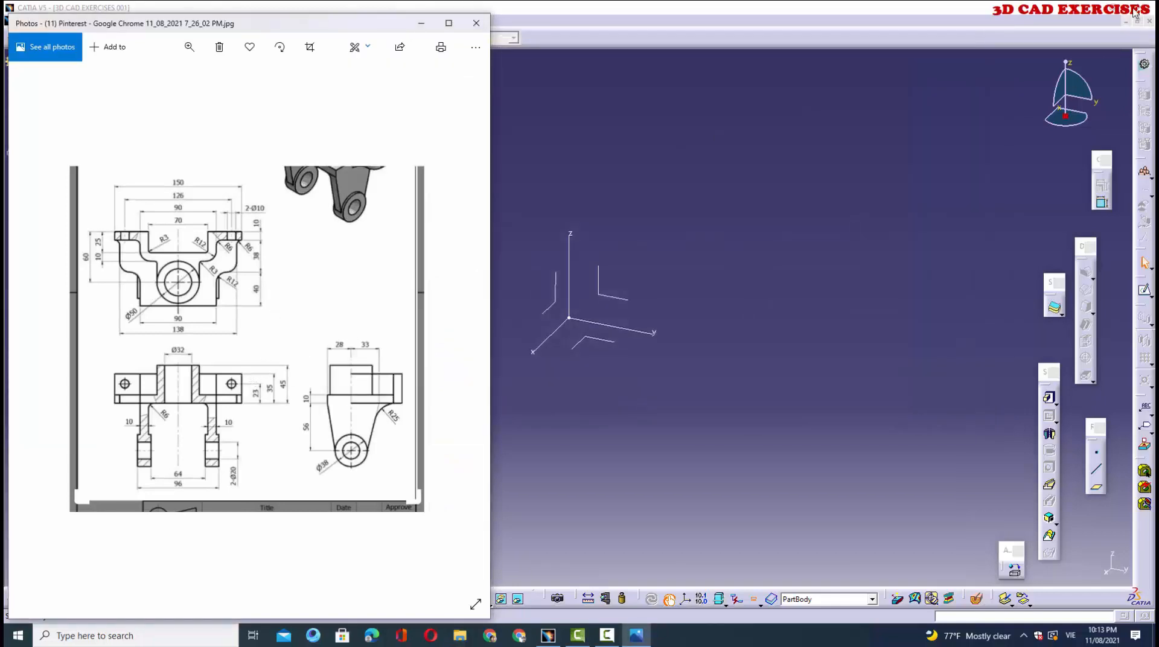
click(1114, 9)
drag(384, 27, 366, 16)
Step: Start a sketch on the xy plane, keeping the reference drawing enlarged enough to read its dimensions
click(842, 339)
click(1136, 293)
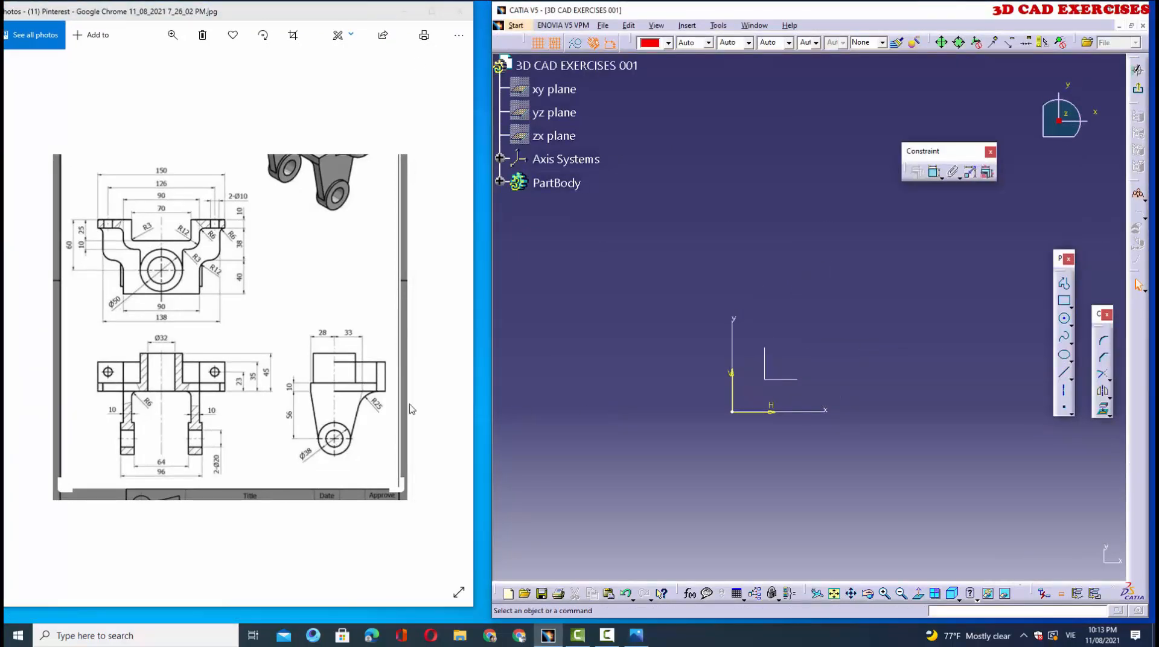
scroll(257, 386, up, 3)
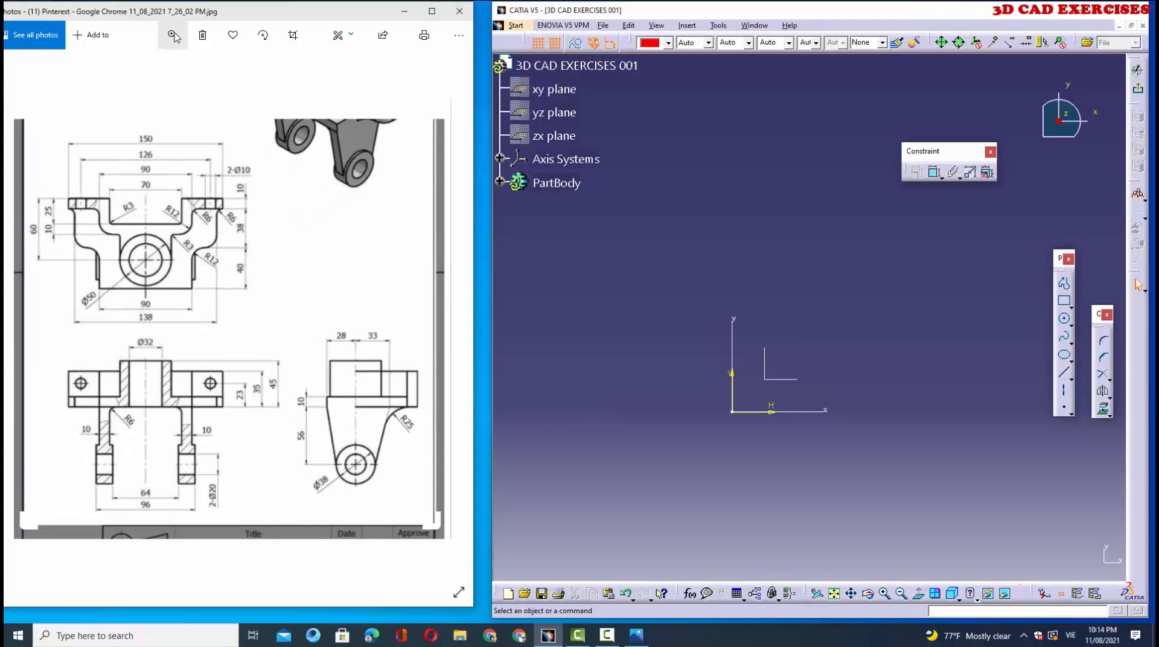
click(173, 36)
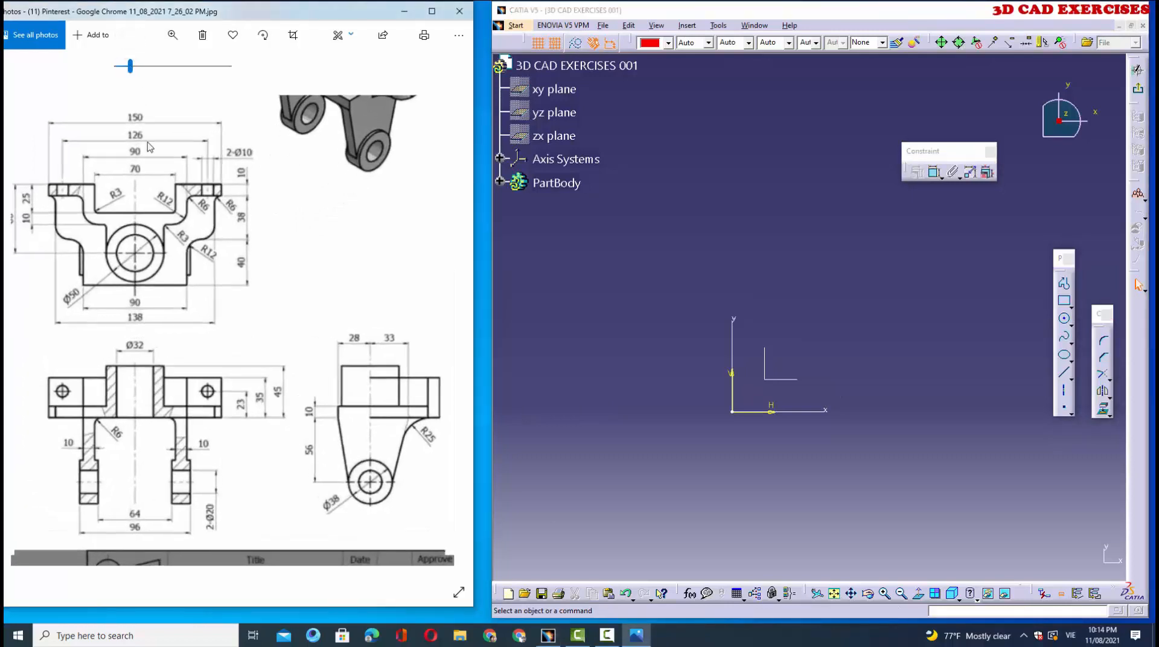
drag(129, 65, 127, 66)
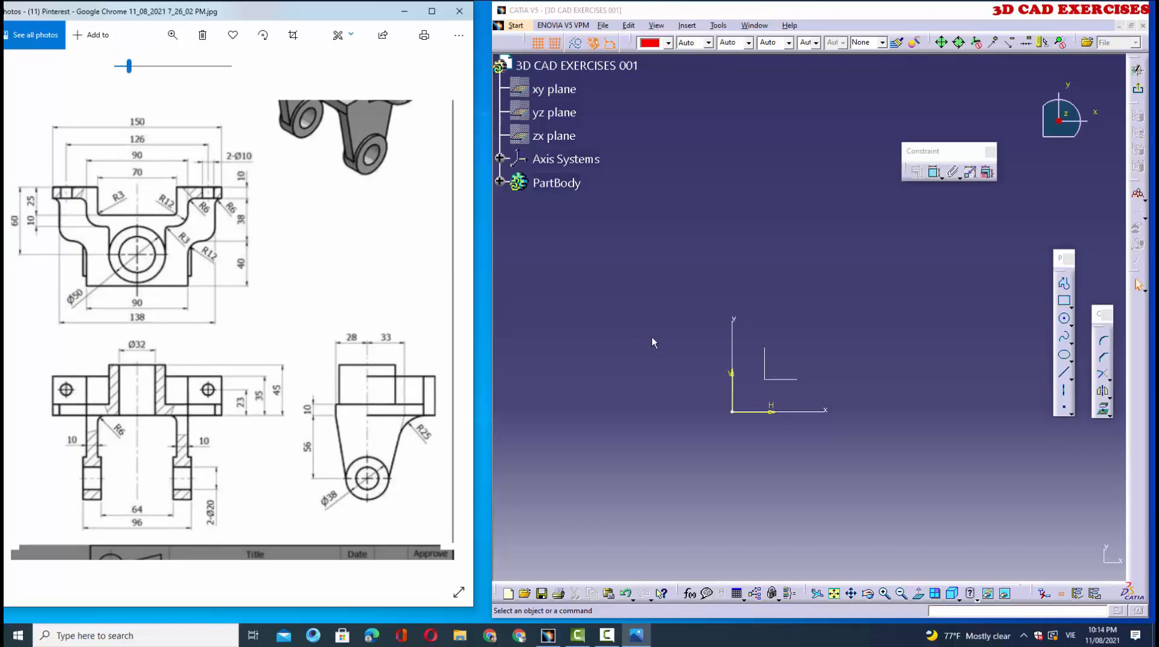
Step: Sketch the slot floor and the stepped right half of the bracket profile, with its lower shoulder about 42 mm above the horizontal axis
click(1064, 283)
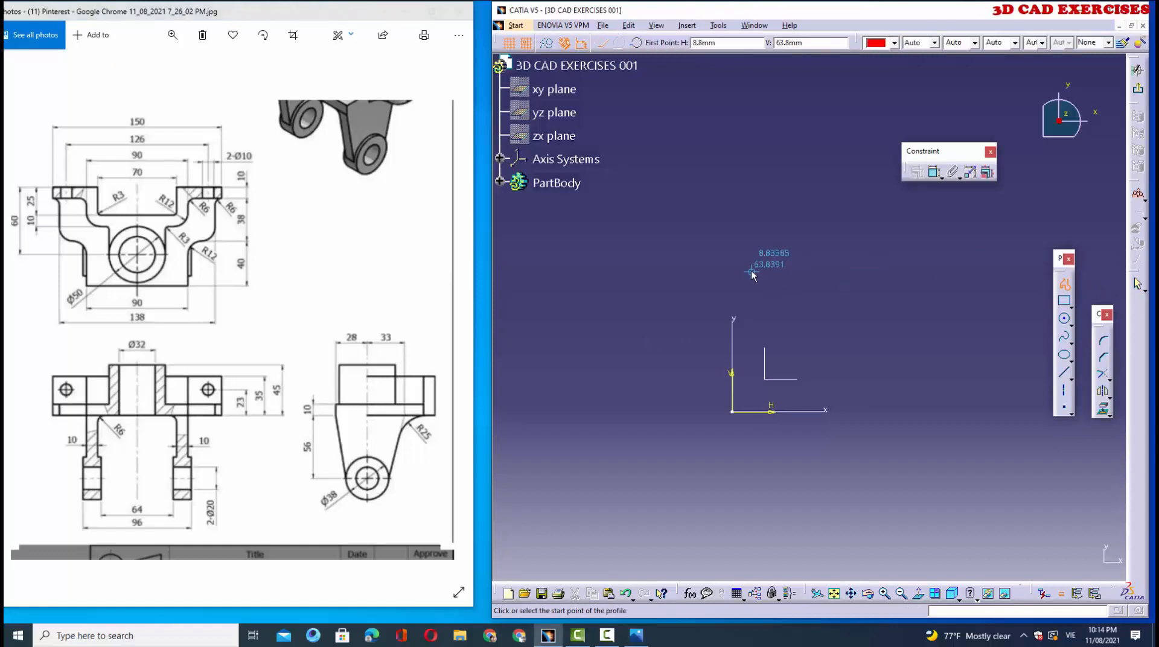
click(641, 259)
click(797, 259)
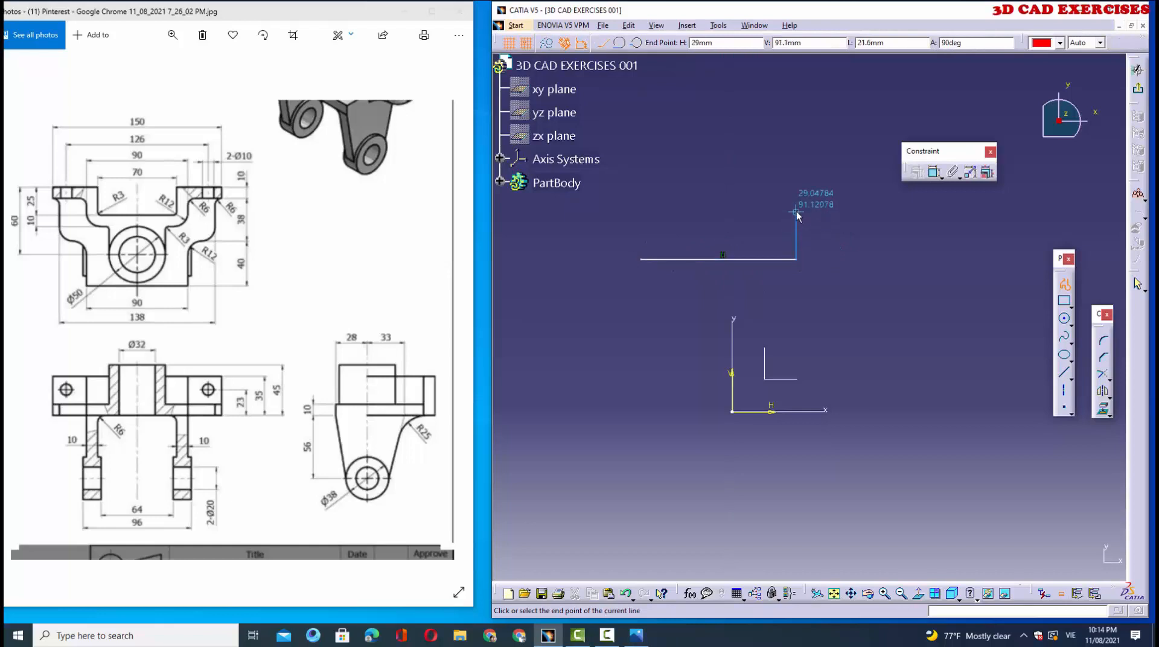
click(908, 218)
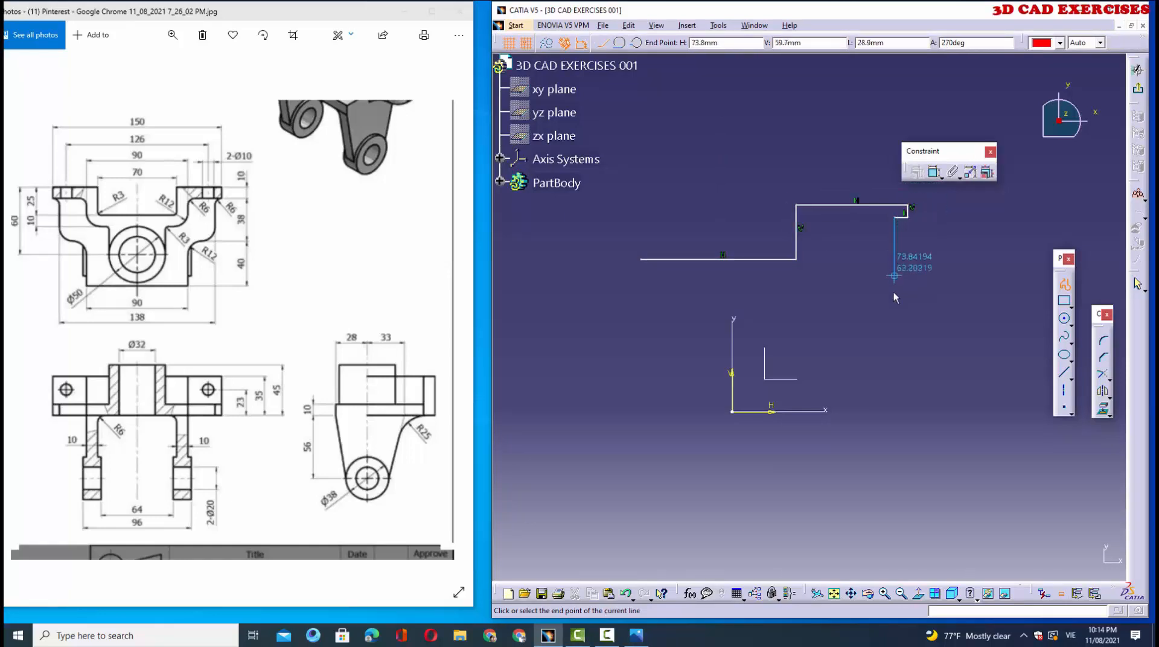
click(895, 321)
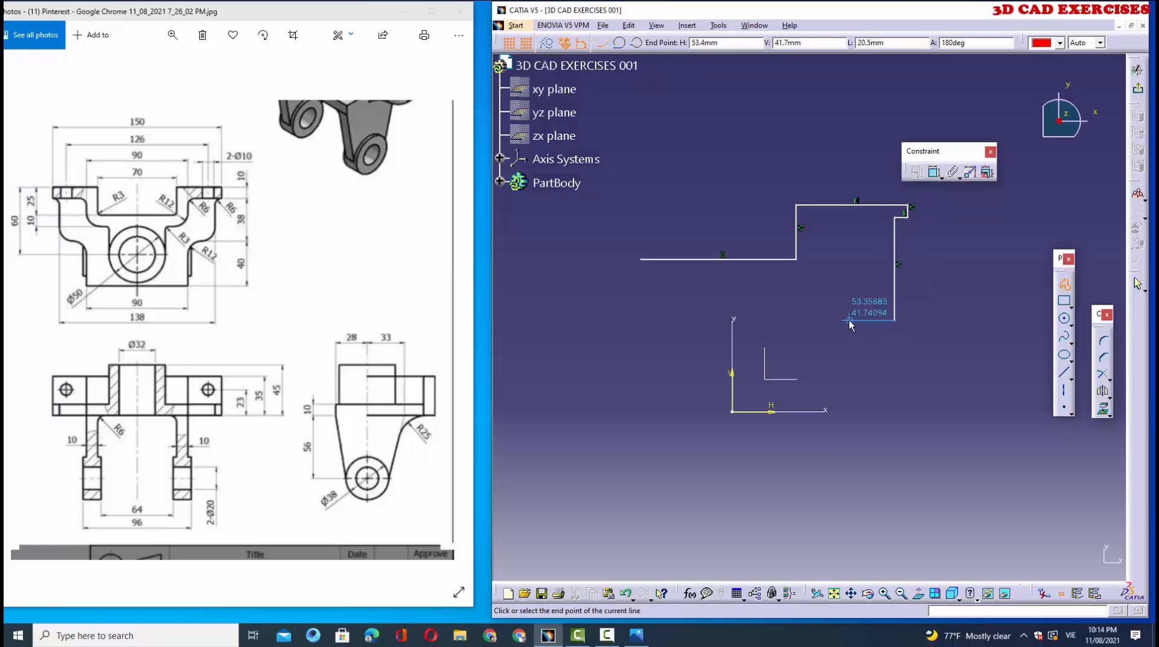
click(847, 321)
click(848, 409)
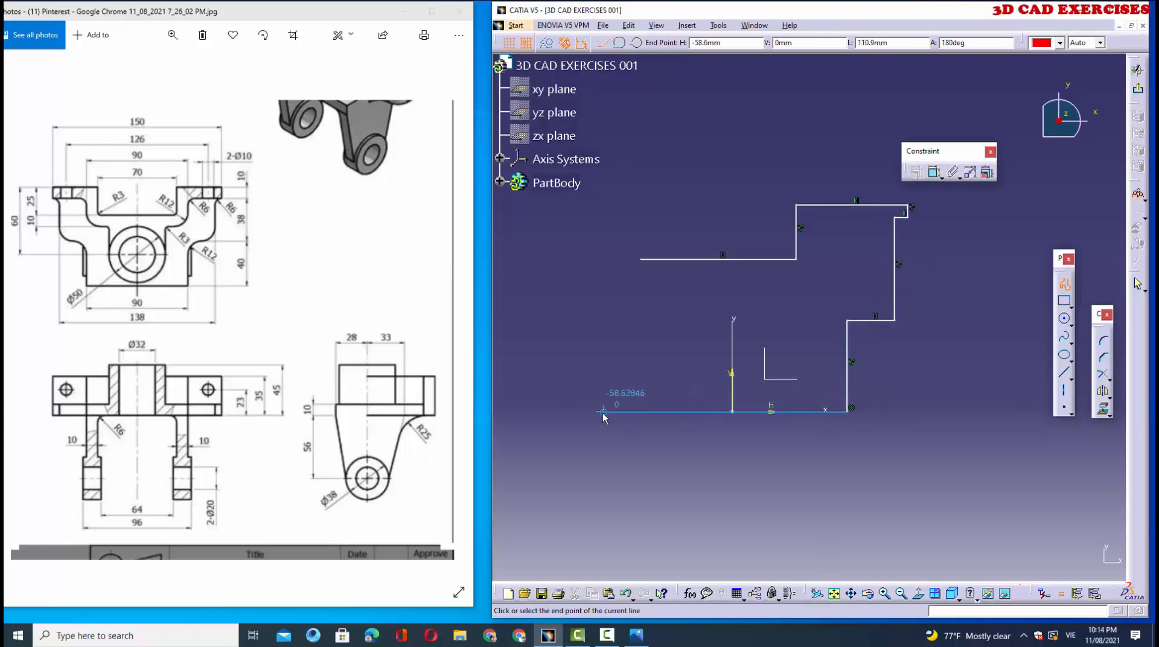
Step: Continue along the horizontal axis and up the stepped left half, closing the bracket profile at about 166 mm overall width
middle_drag(596, 414, 662, 416)
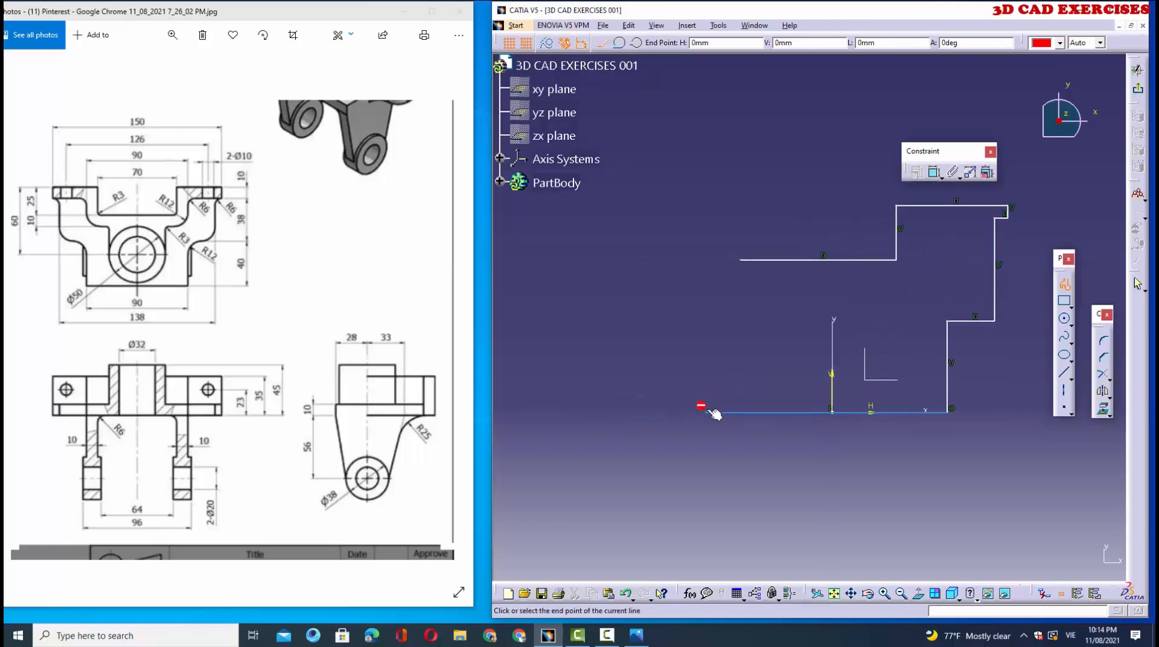
click(706, 413)
click(706, 321)
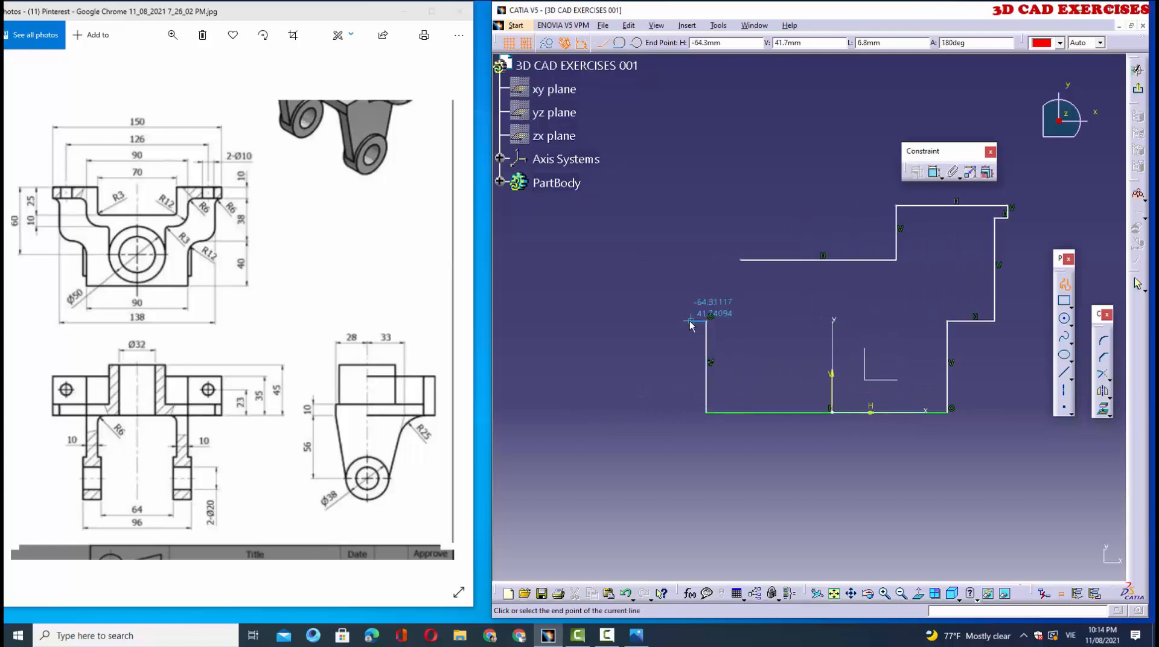
click(659, 321)
click(661, 216)
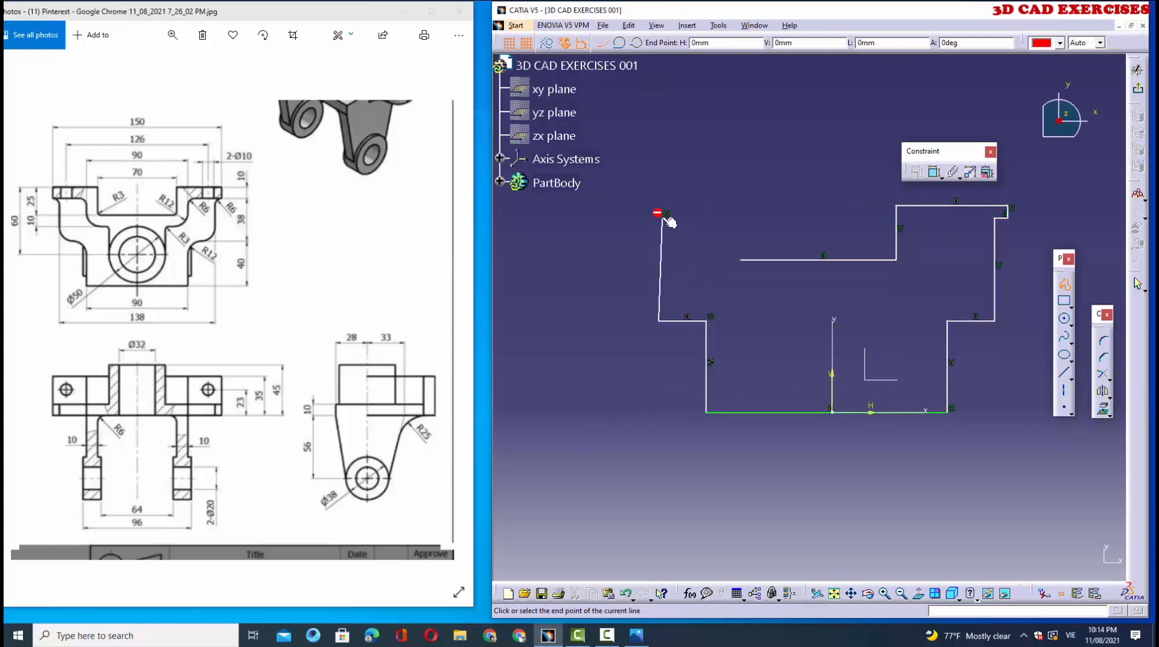
click(645, 216)
click(644, 205)
click(741, 205)
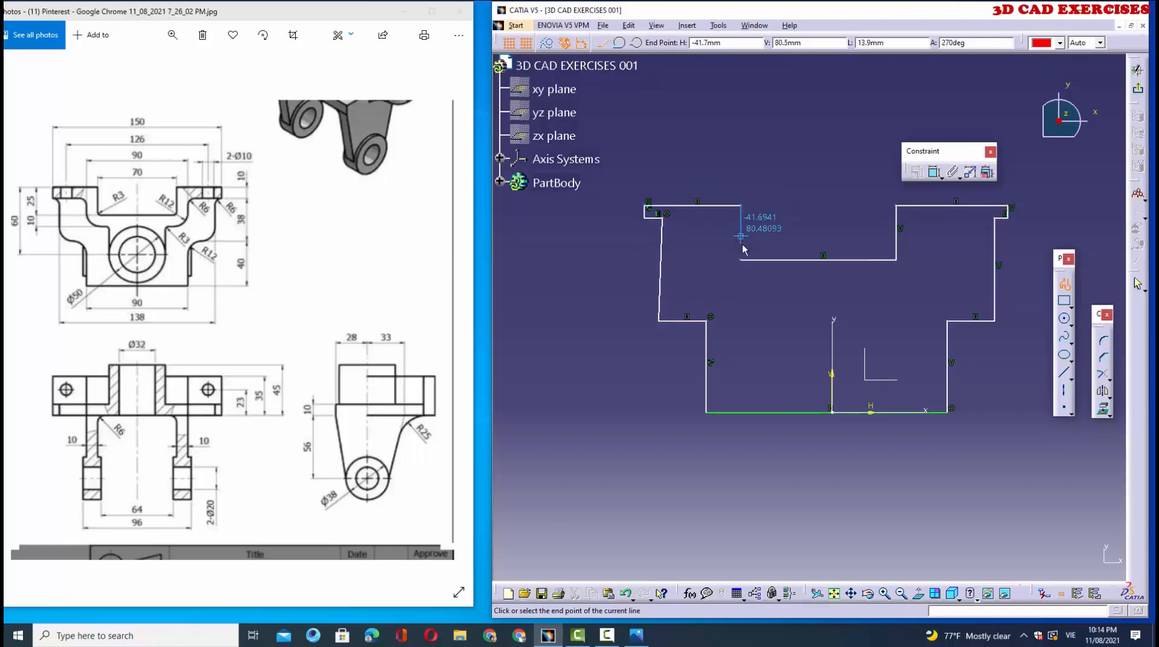
click(740, 259)
Step: Square the slanted left side line to its lower shoulder with a 90-degree angle constraint, then delete that constraint
click(934, 172)
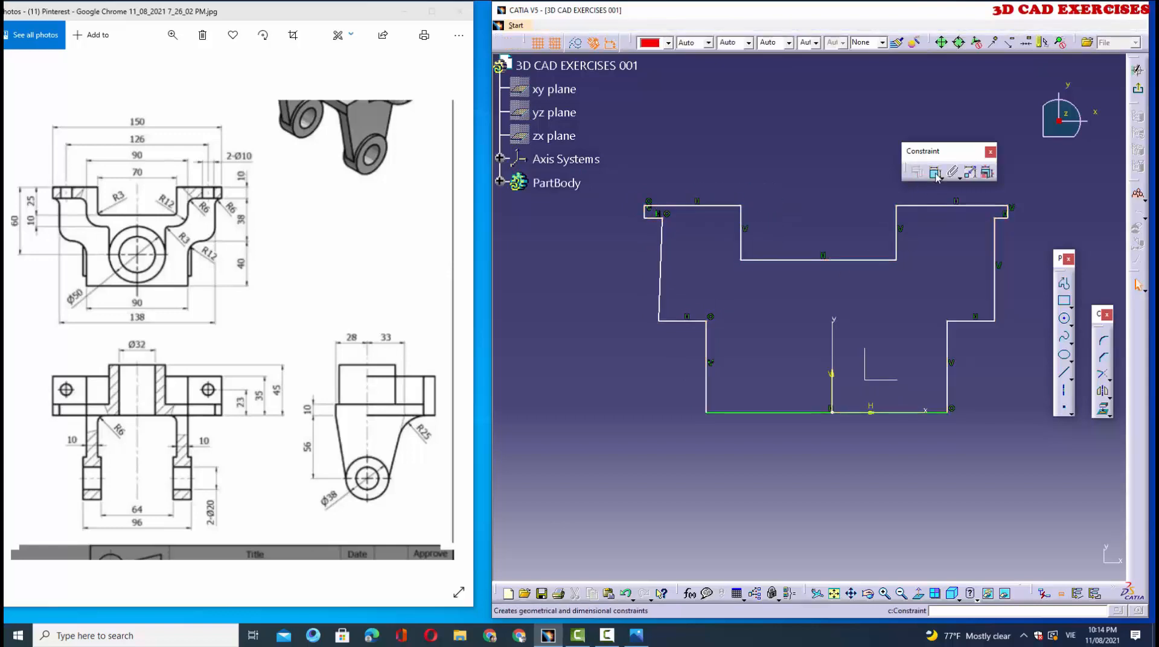
double_click(680, 303)
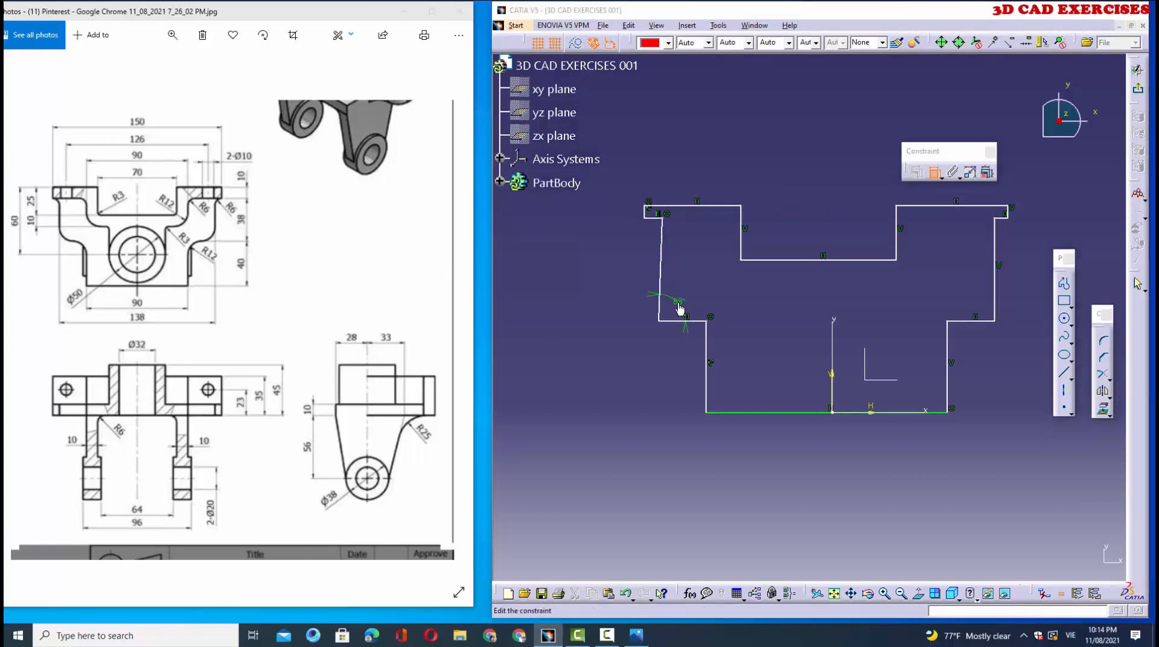
text(90)
click(1053, 563)
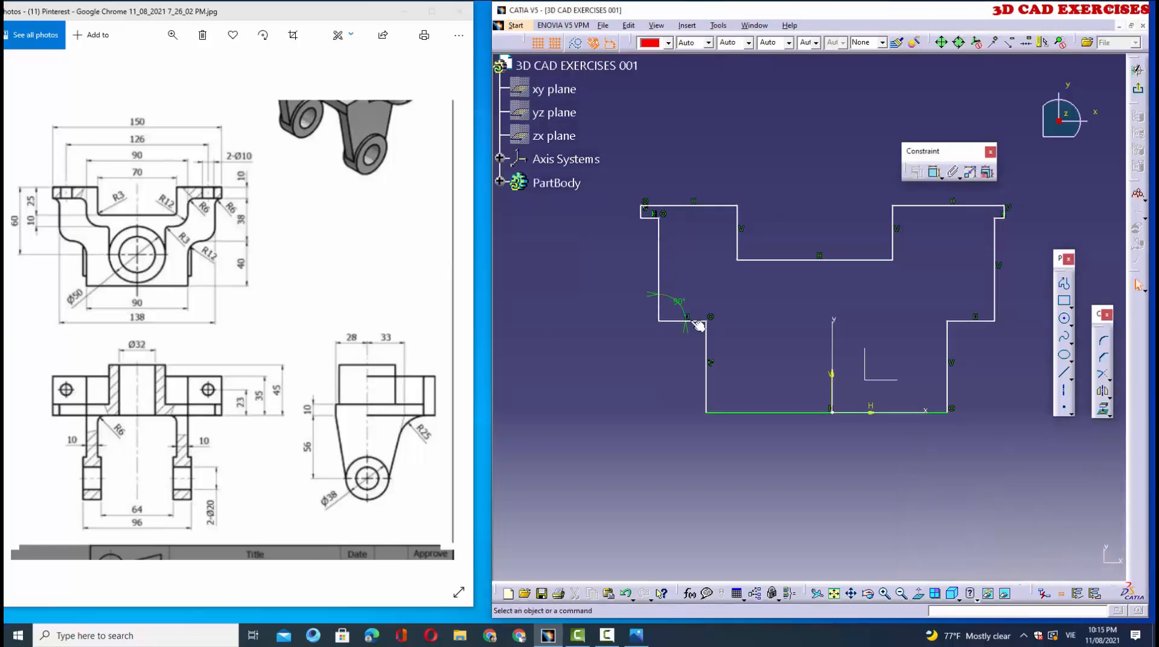
click(680, 303)
key(Delete)
Step: Make the two vertical sides of the central top slot symmetric about the vertical axis
click(934, 172)
click(739, 234)
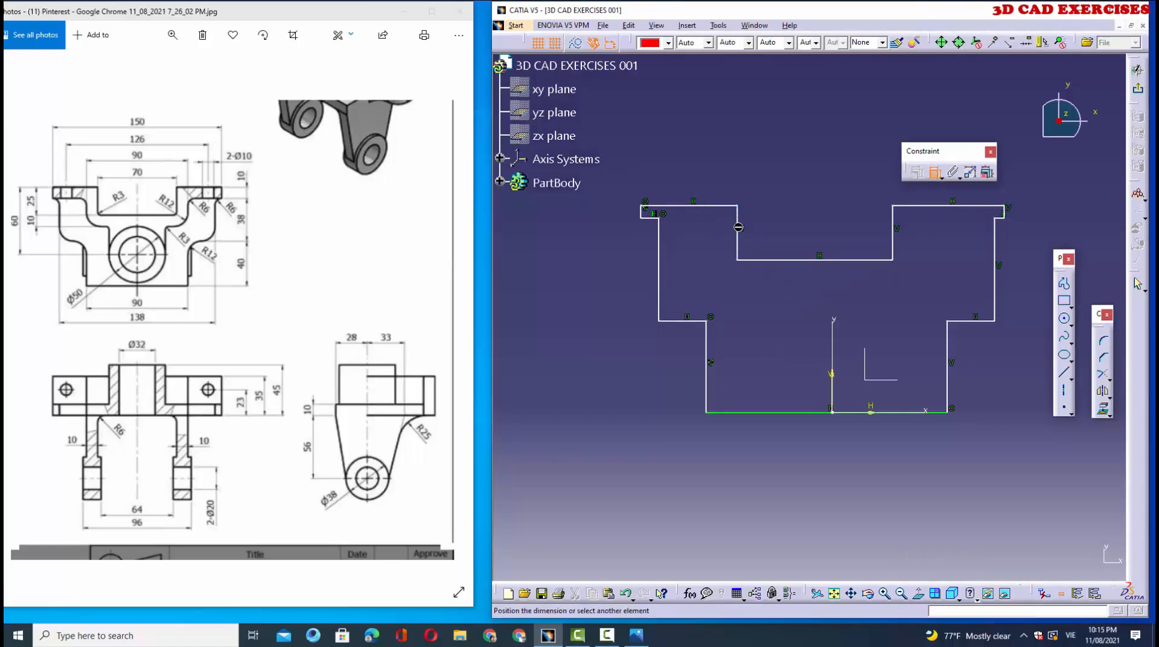
click(893, 241)
right_click(888, 288)
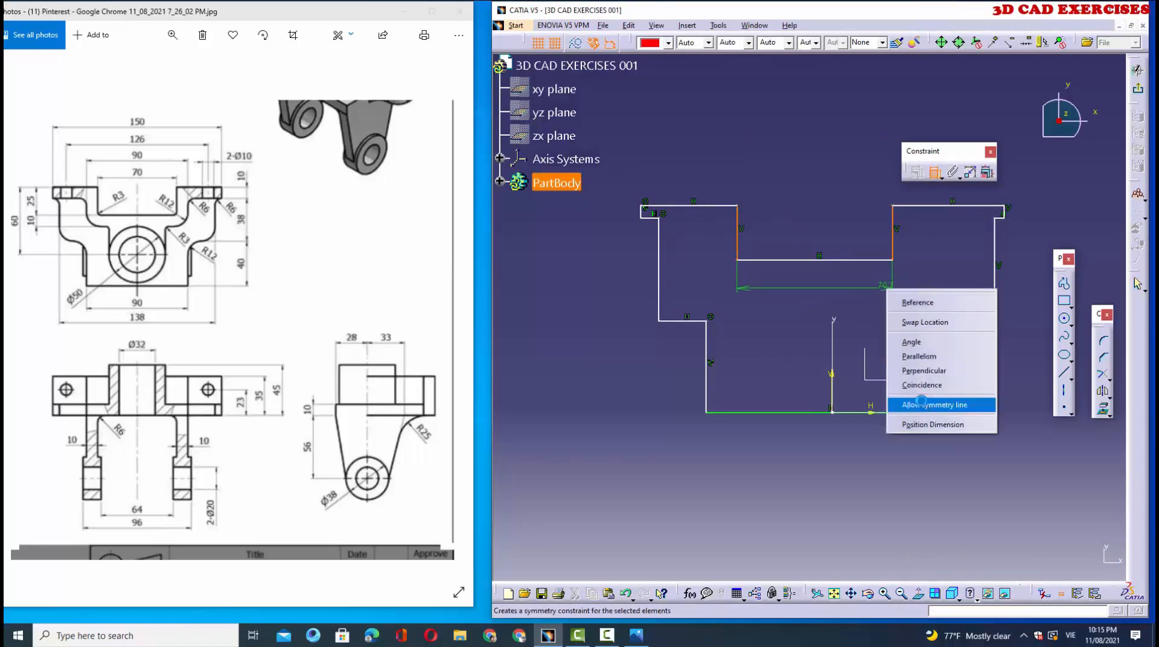
click(935, 405)
click(831, 387)
Step: Make the two lower vertical sides of the profile's base symmetric about the vertical axis
click(706, 376)
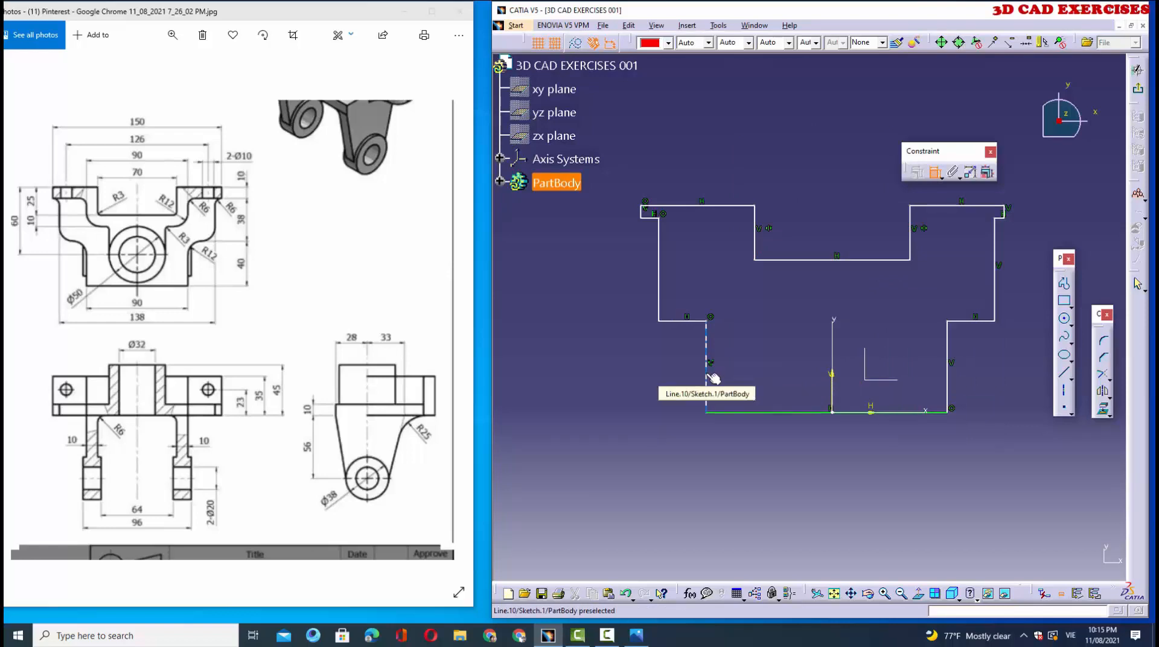
click(946, 362)
right_click(899, 345)
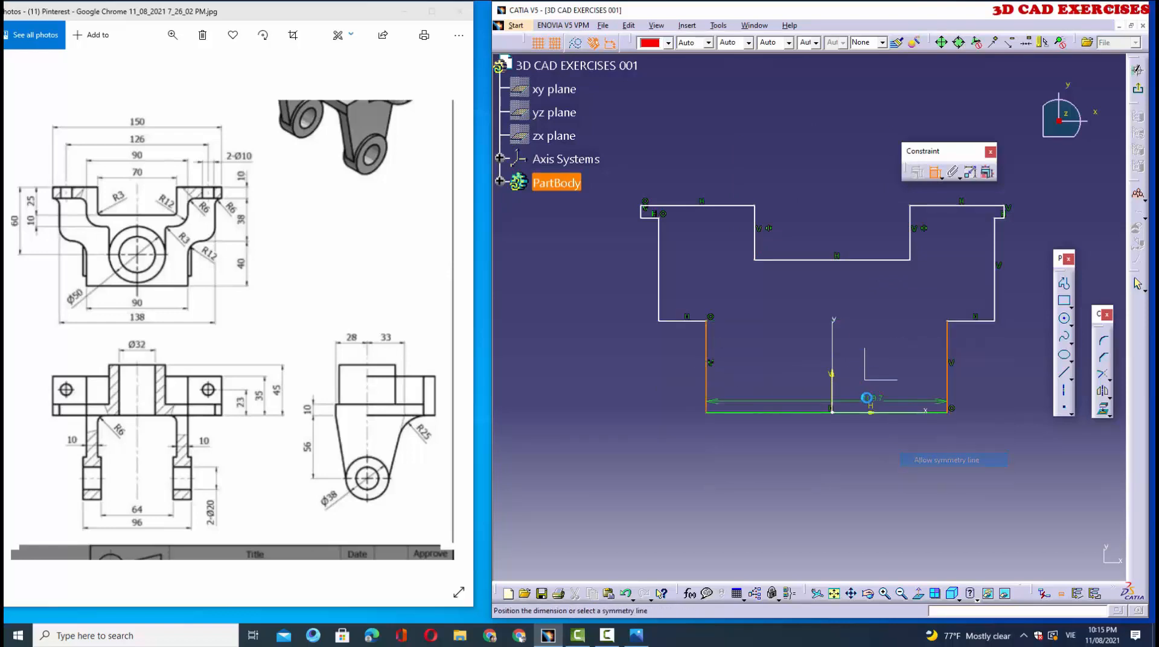
click(946, 460)
click(833, 386)
Step: Make the two long outer side lines below the flanges symmetric about the vertical axis
click(667, 271)
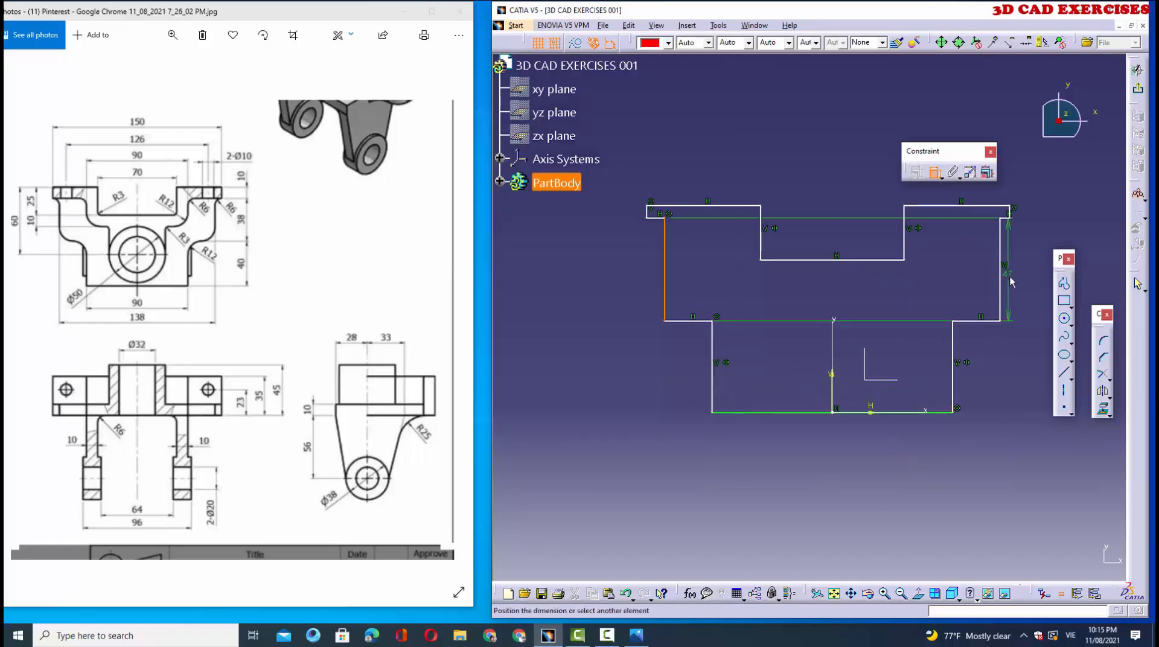
click(1002, 278)
right_click(939, 264)
click(966, 319)
click(833, 354)
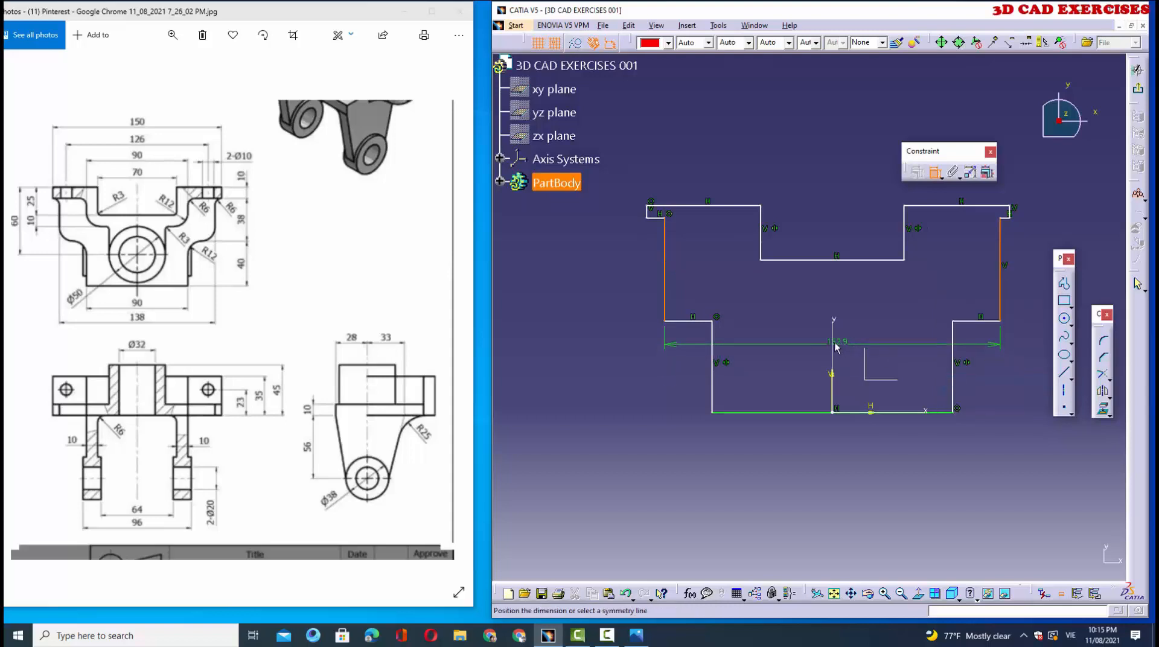
Step: Make the two short end lines of the top flanges symmetric about the vertical axis
middle_drag(835, 343, 752, 401)
click(565, 270)
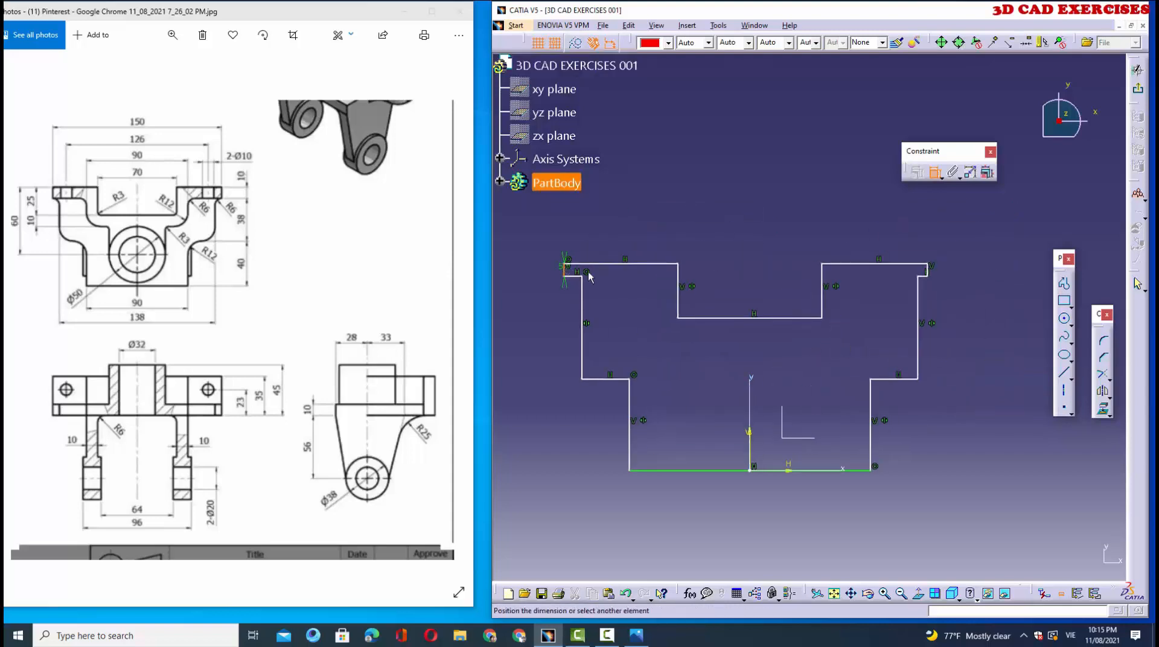
right_click(932, 274)
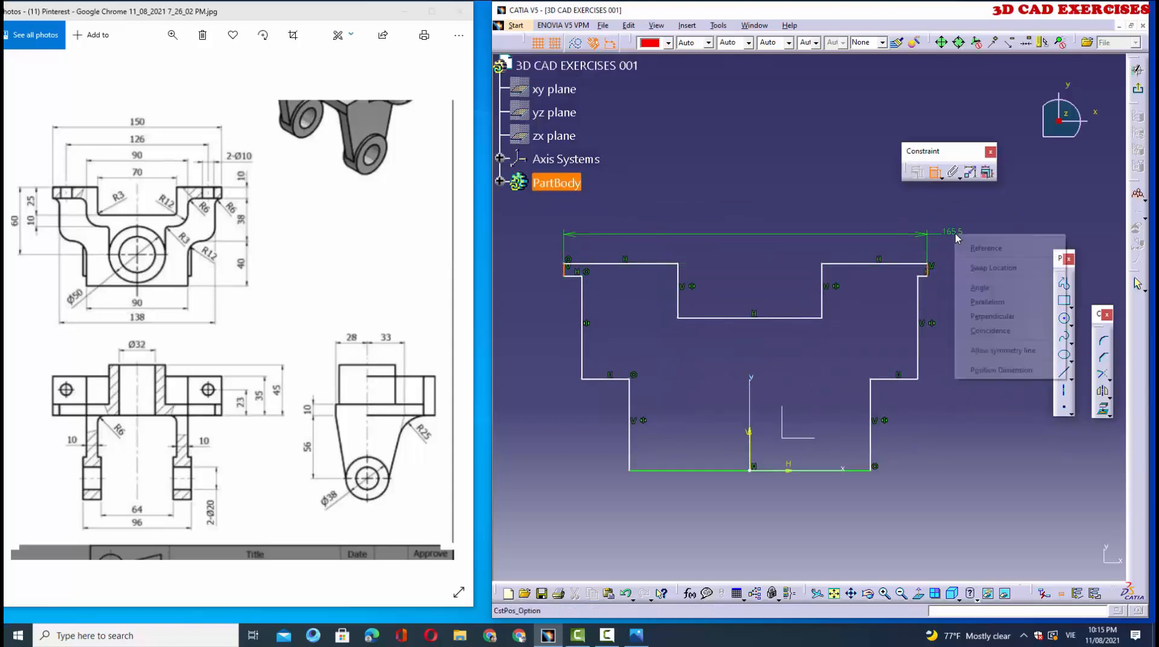
click(1014, 352)
click(749, 416)
Step: Dimension the width between the central slot's vertical sides and set it to 70 mm
click(697, 286)
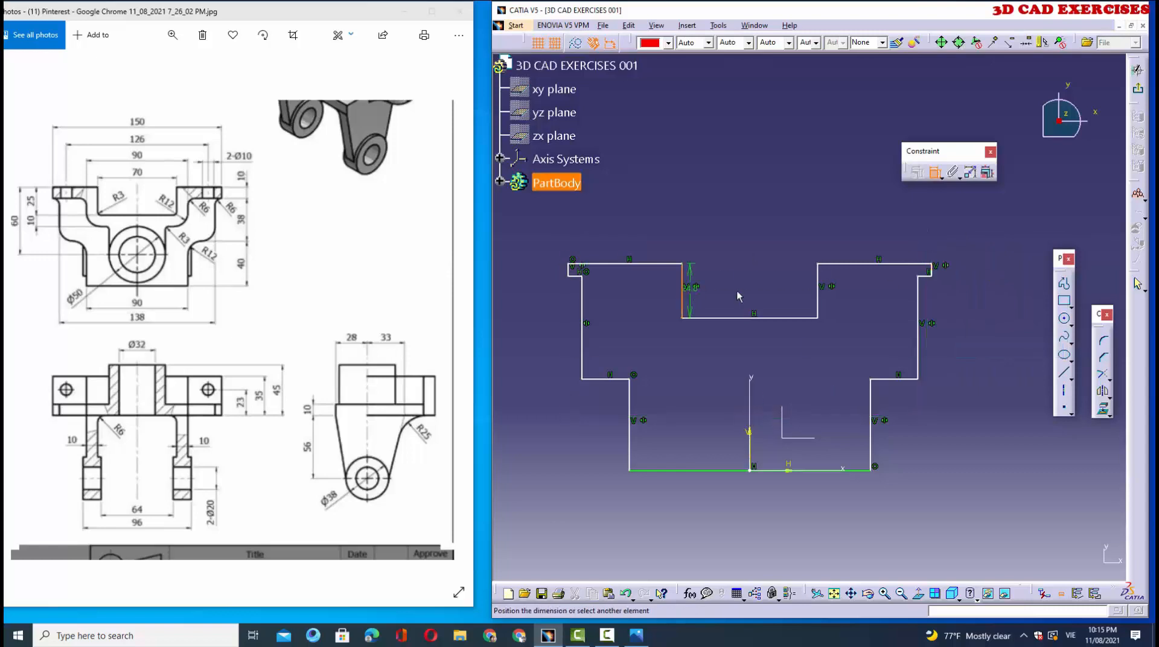
click(821, 299)
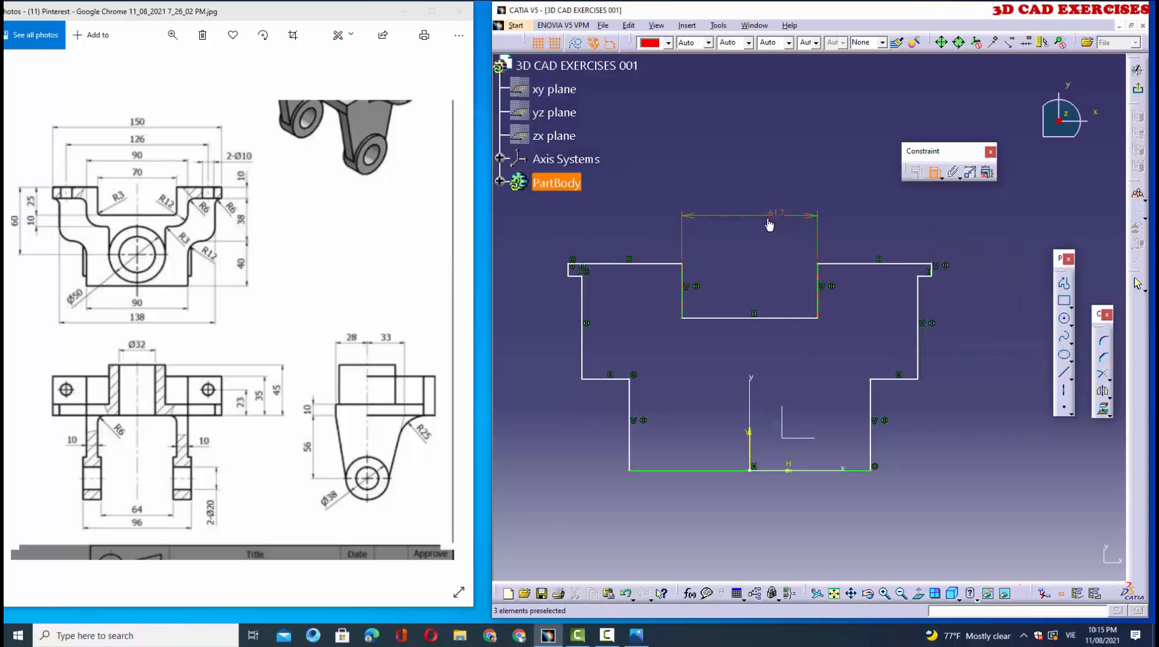
double_click(769, 225)
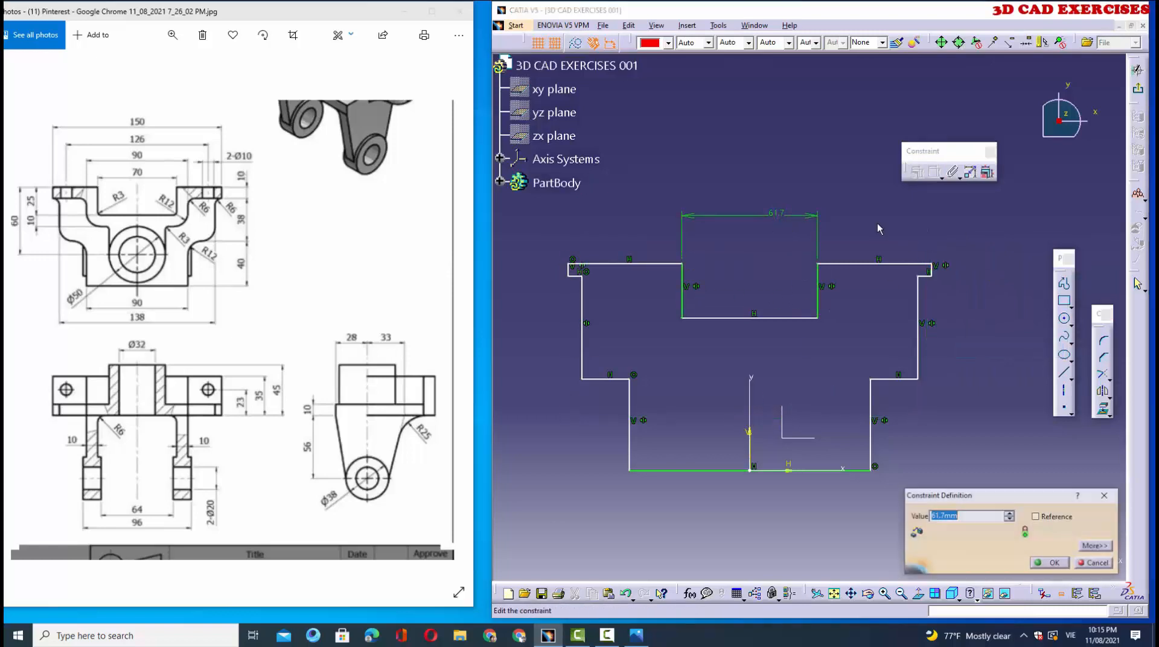
click(1050, 564)
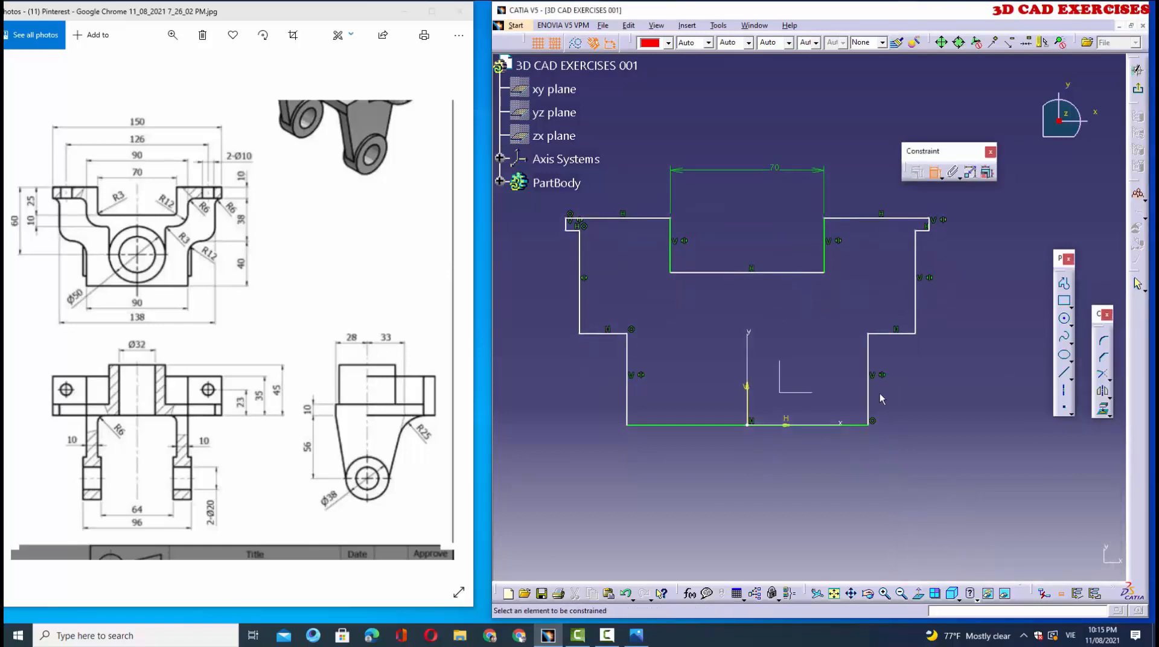
Step: Dimension the profile's bottom line and set its length to 90 mm
click(728, 425)
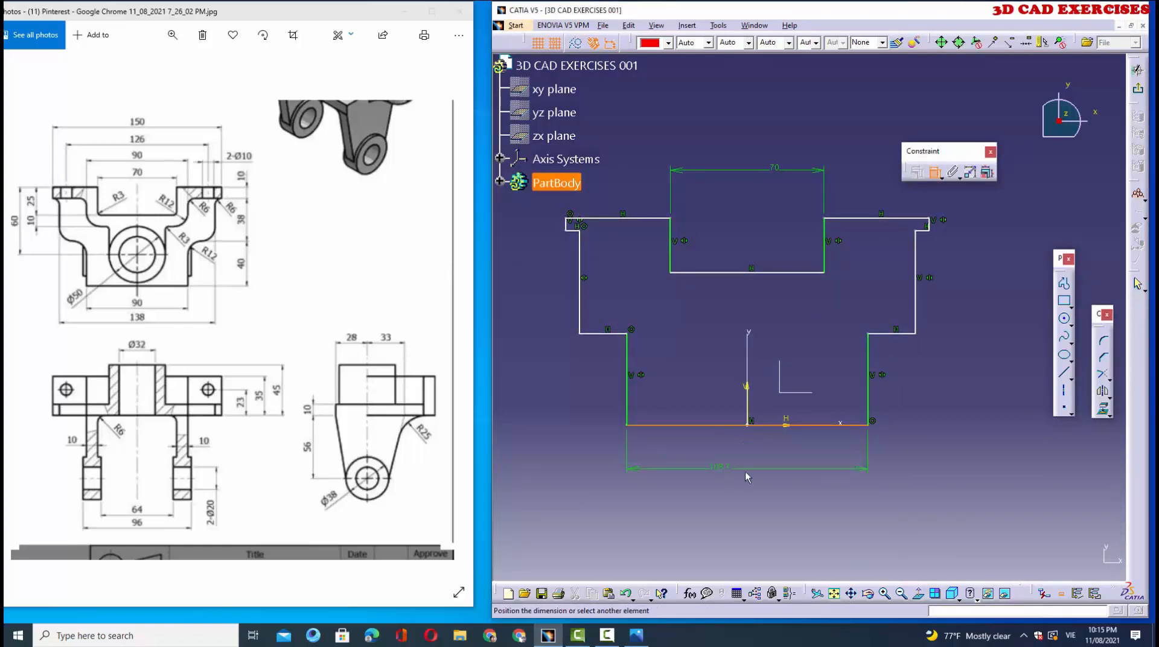
double_click(760, 477)
text(9)
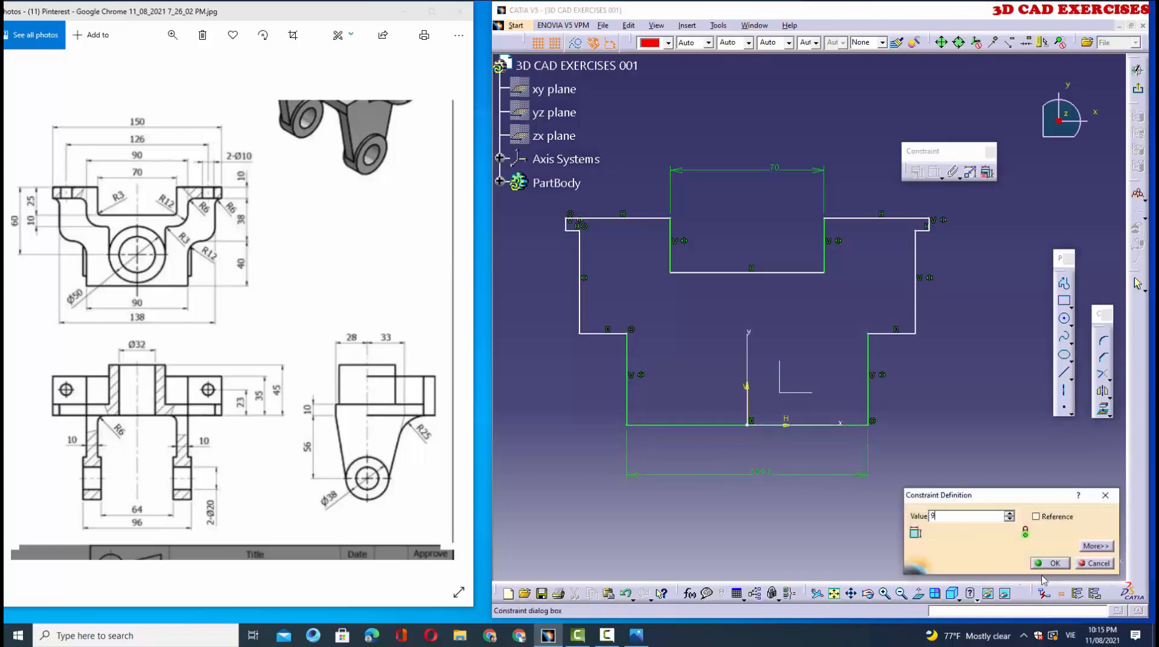
text(0mm)
click(1050, 563)
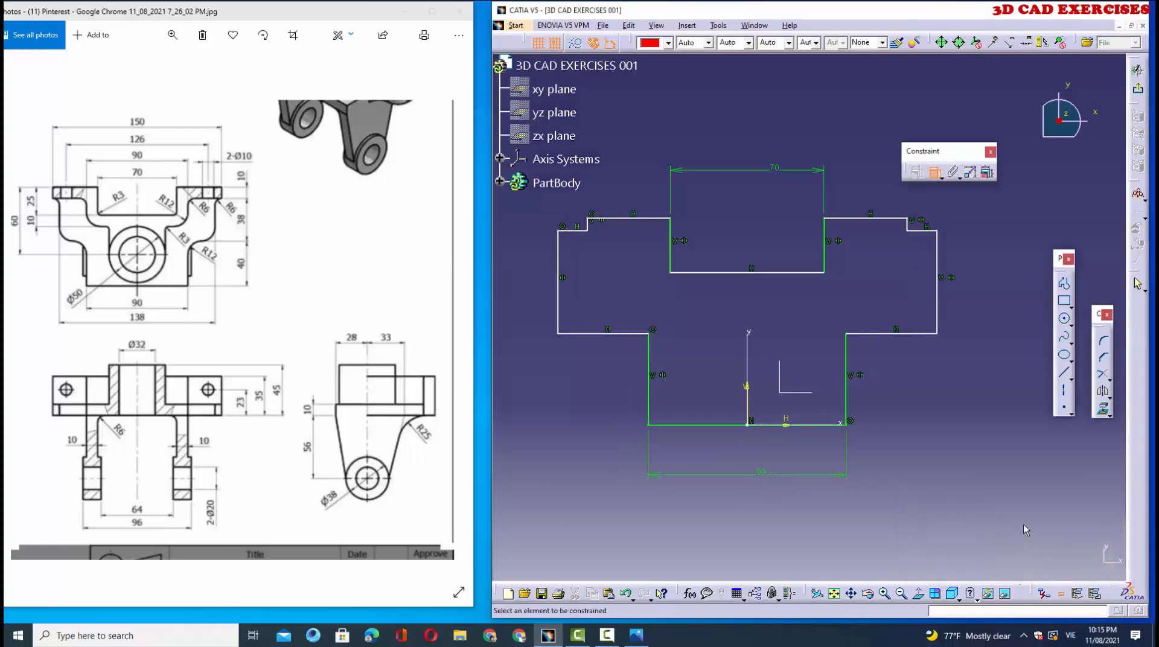
Step: Dimension the width between the two outer side lines below the flanges and set it to 138 mm
click(559, 303)
click(937, 307)
click(889, 515)
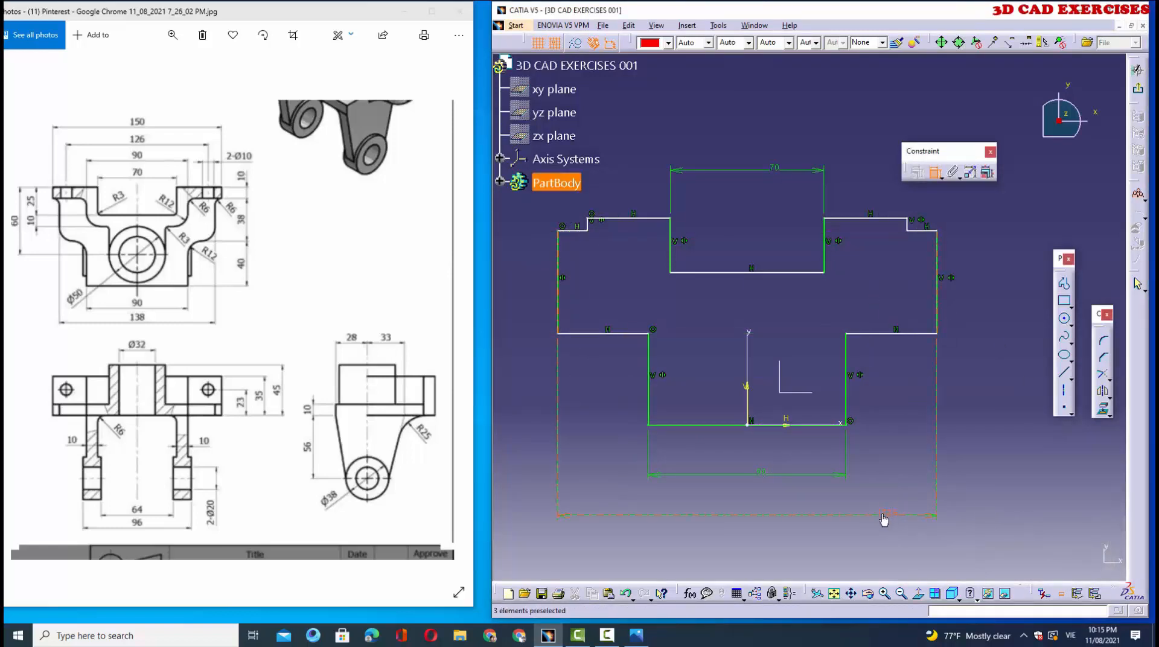
double_click(882, 515)
text(138)
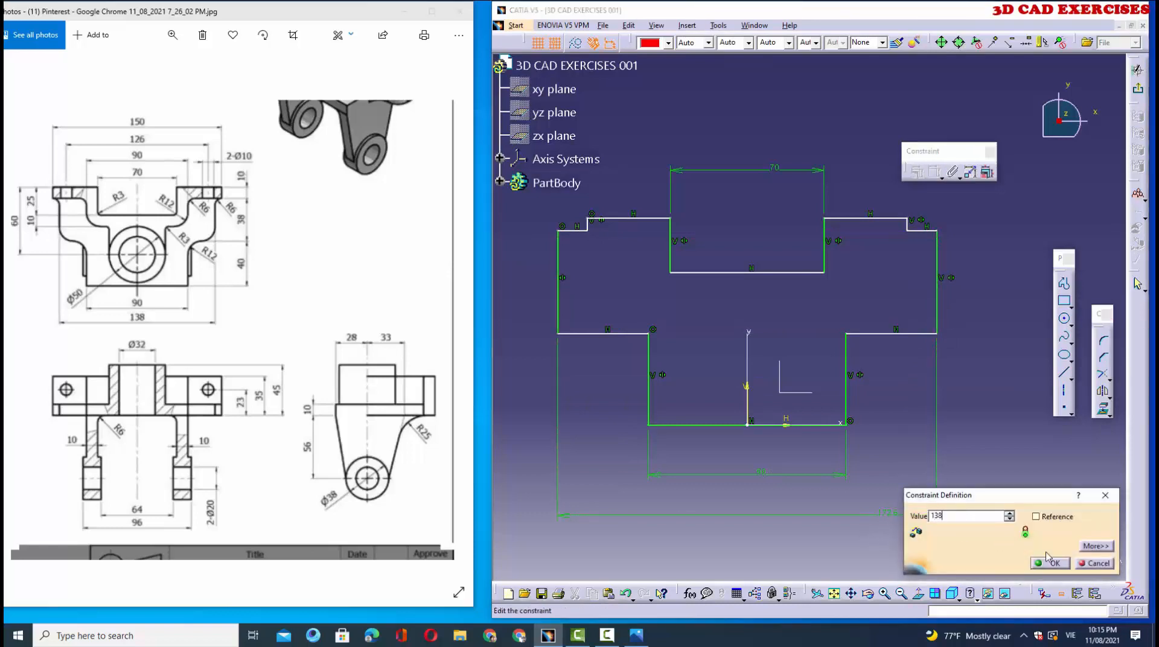
click(1059, 564)
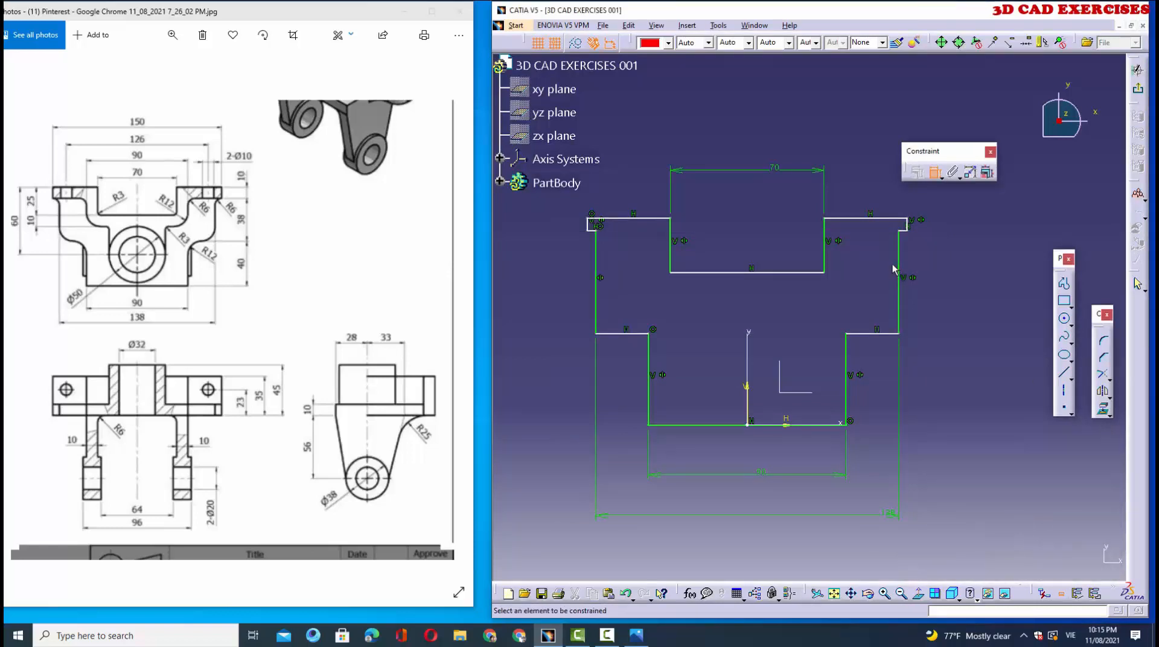
Step: Dimension the short end line of the left flange and set its length to 10 mm
click(589, 226)
click(517, 311)
double_click(516, 312)
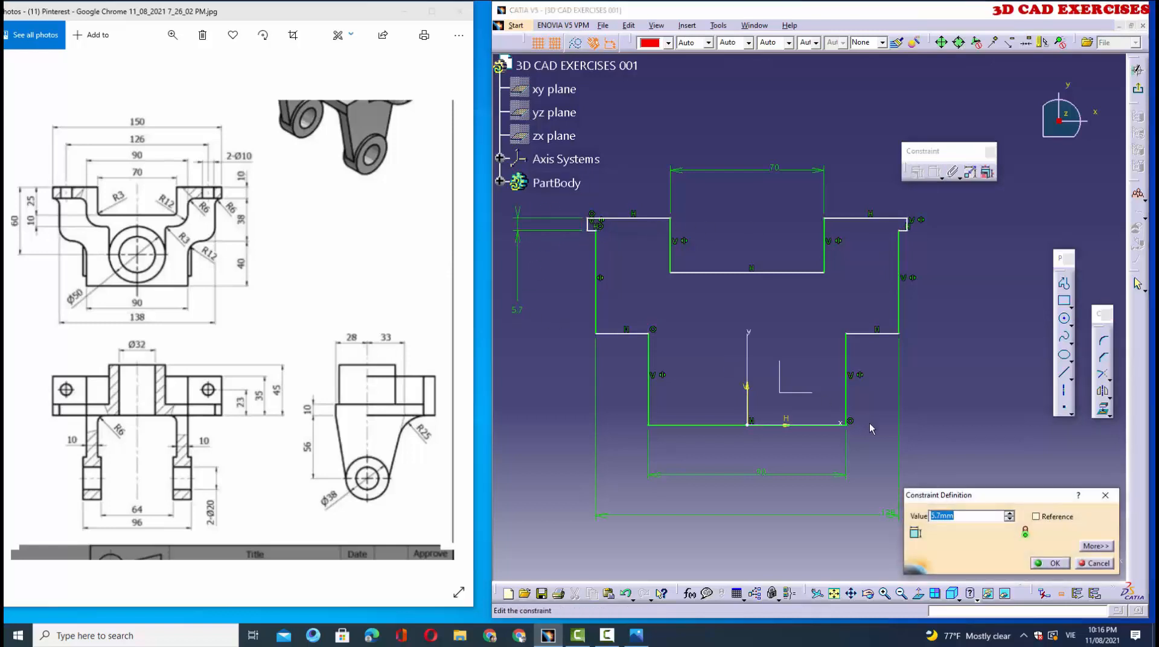
click(1068, 563)
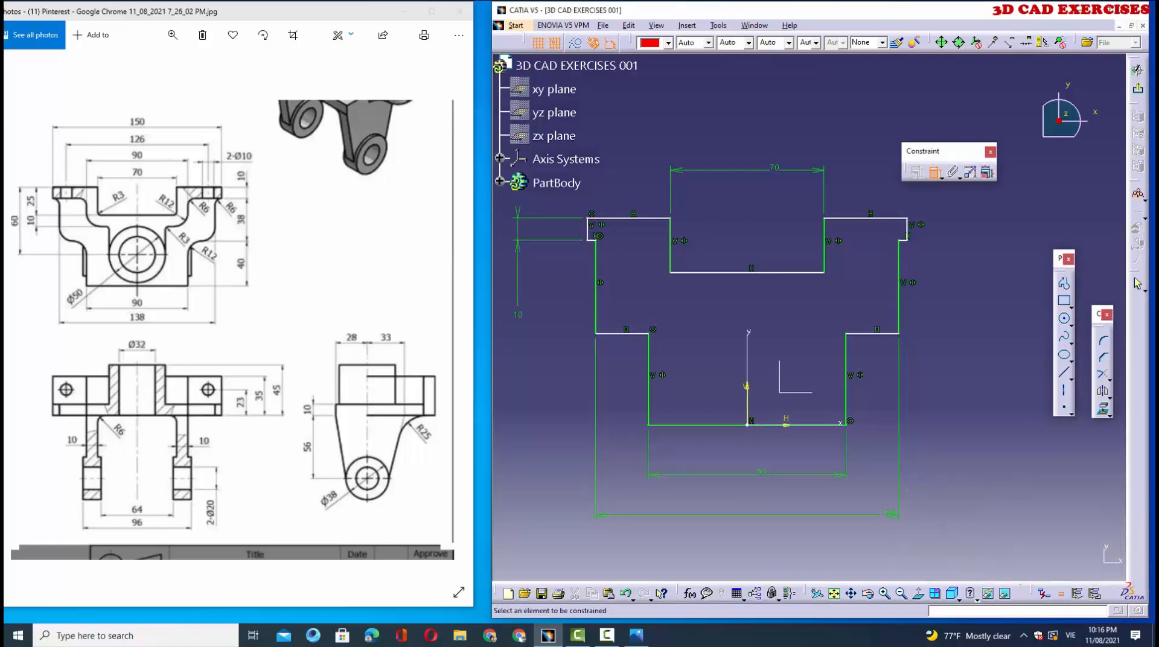
Step: Dimension the central slot's depth from the flange's top edge to the slot bottom and set it to 25 mm
click(811, 272)
click(862, 219)
double_click(864, 181)
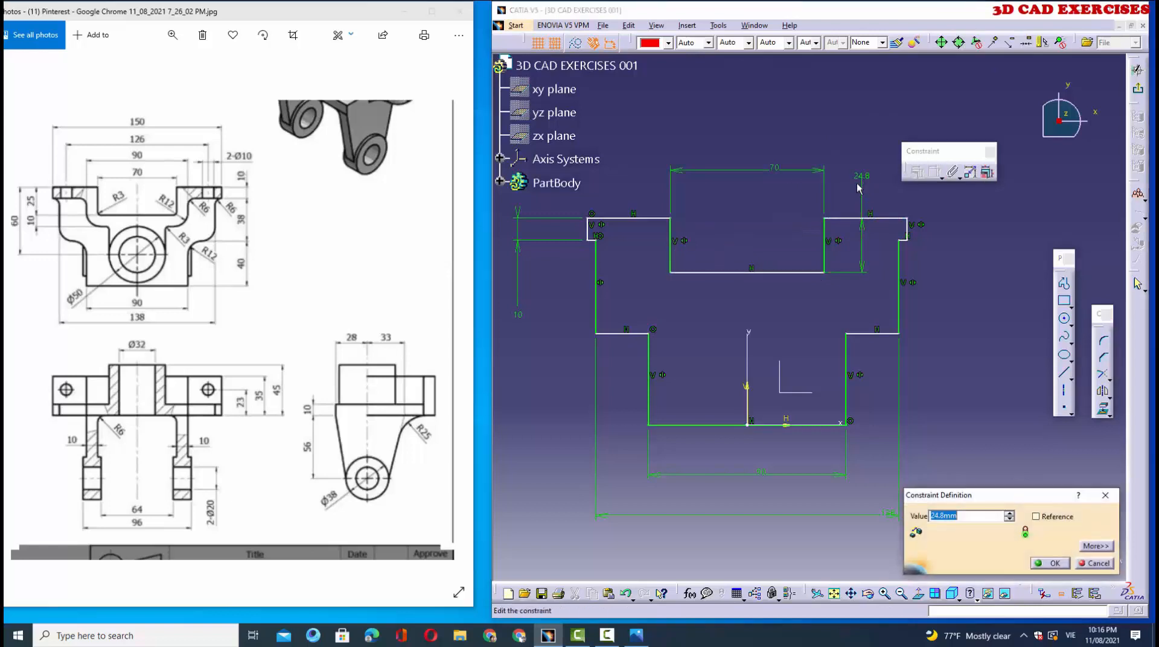
click(1056, 561)
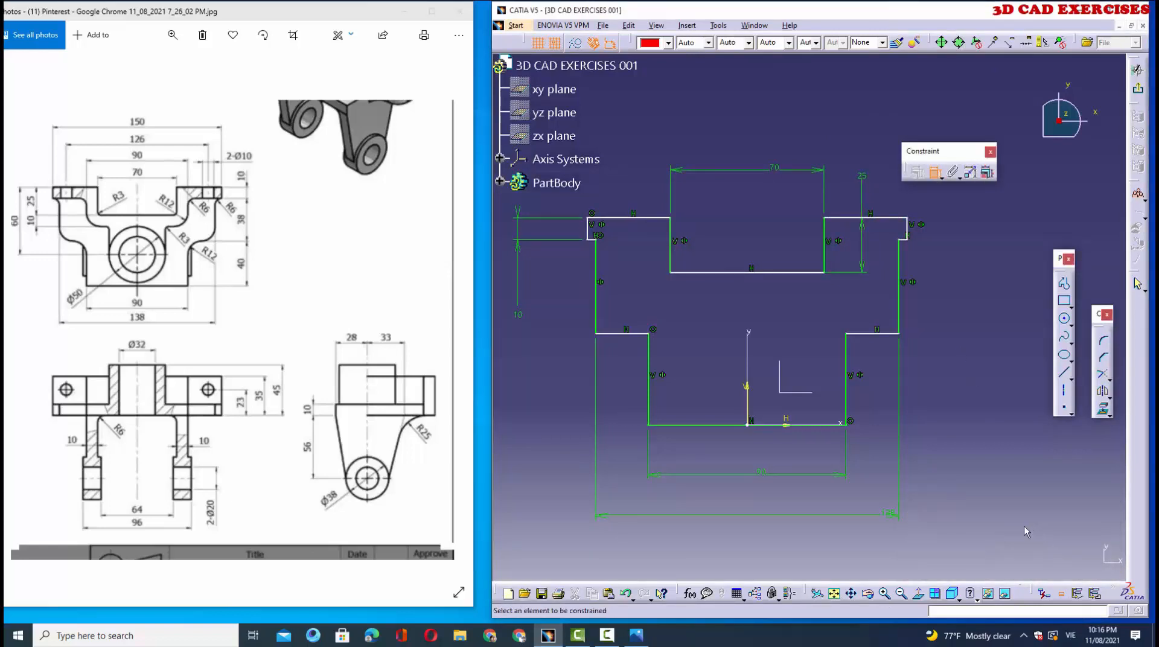
Step: Dimension the lower right side line above the profile's base and set its length to 40 mm
click(847, 391)
double_click(954, 403)
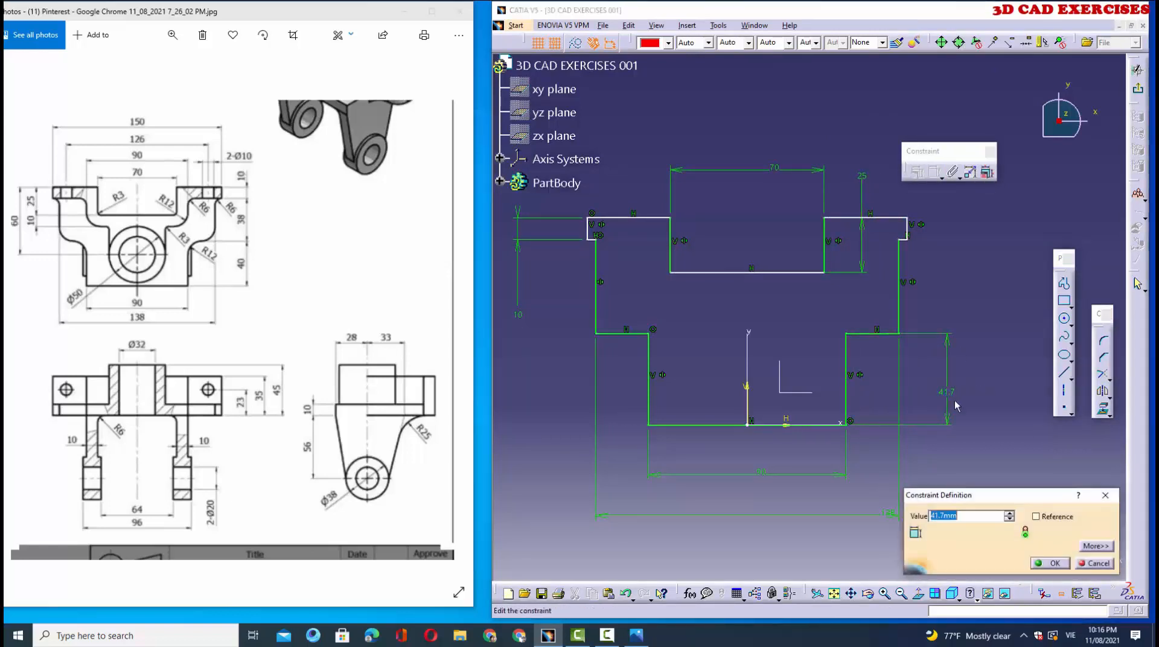
text(40)
click(1043, 566)
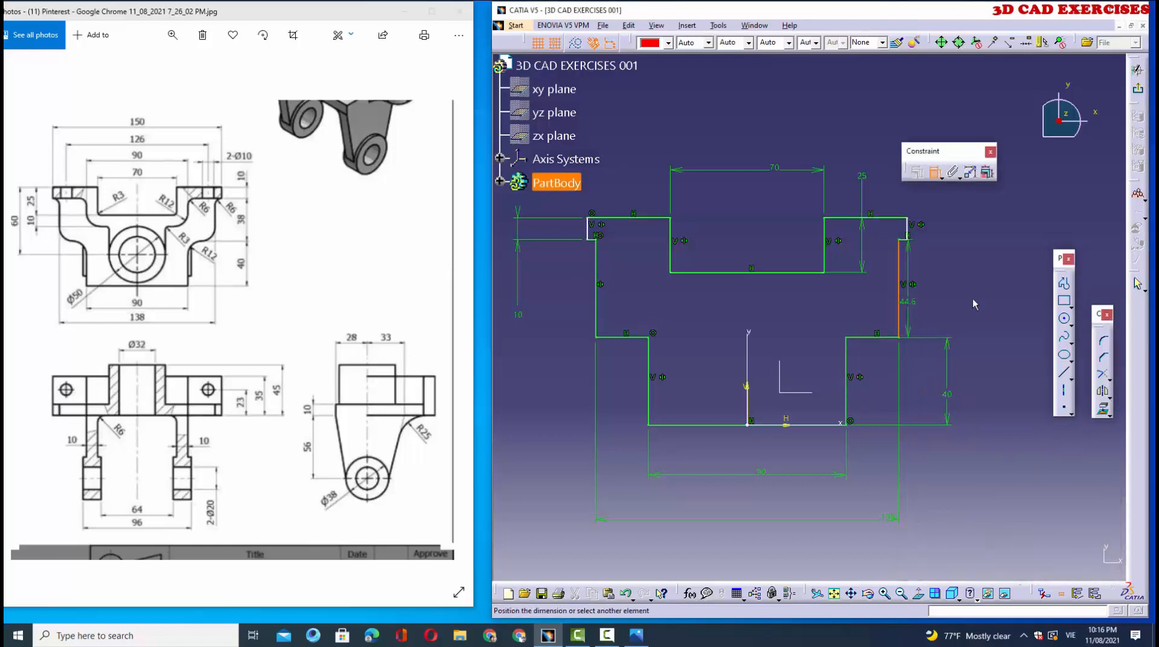
Step: Dimension the right outer side line below the flange and set its length to 38 mm
click(898, 308)
double_click(984, 302)
text(38)
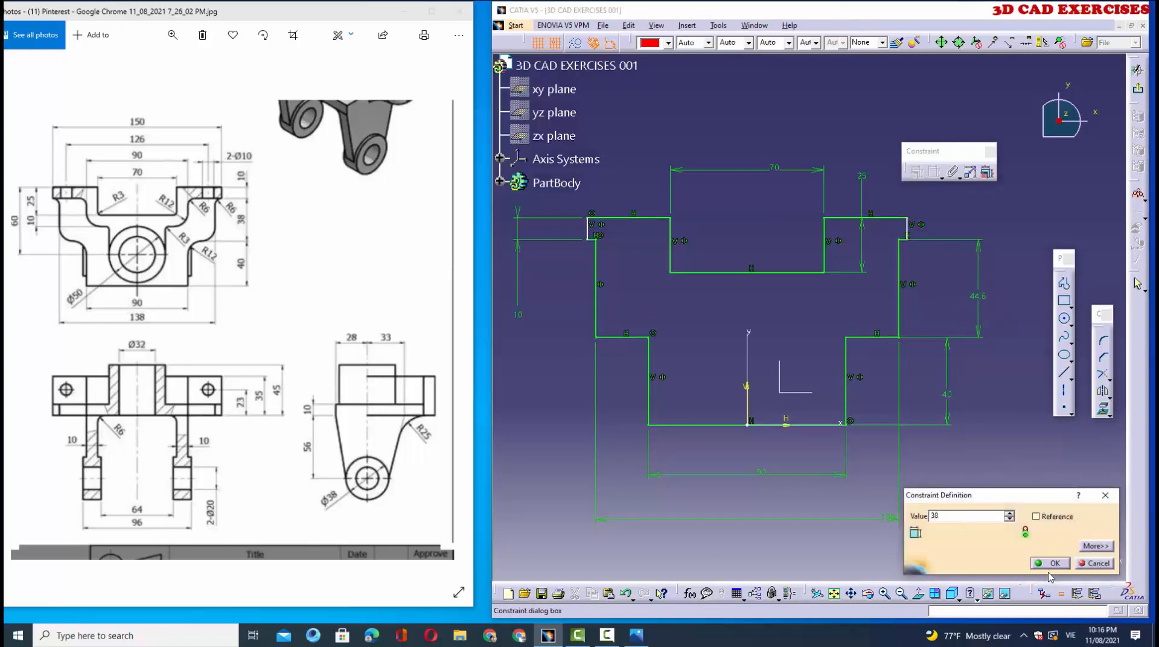
click(1052, 563)
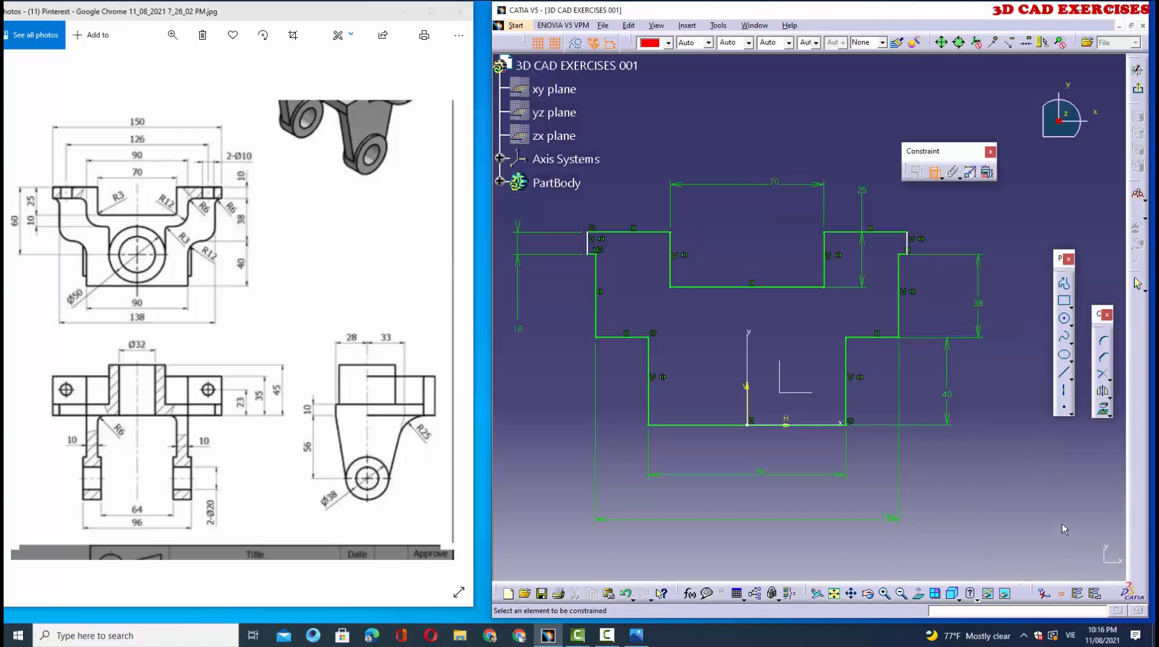
Step: Constrain the two short flange end lines to be symmetric about the vertical axis
click(589, 245)
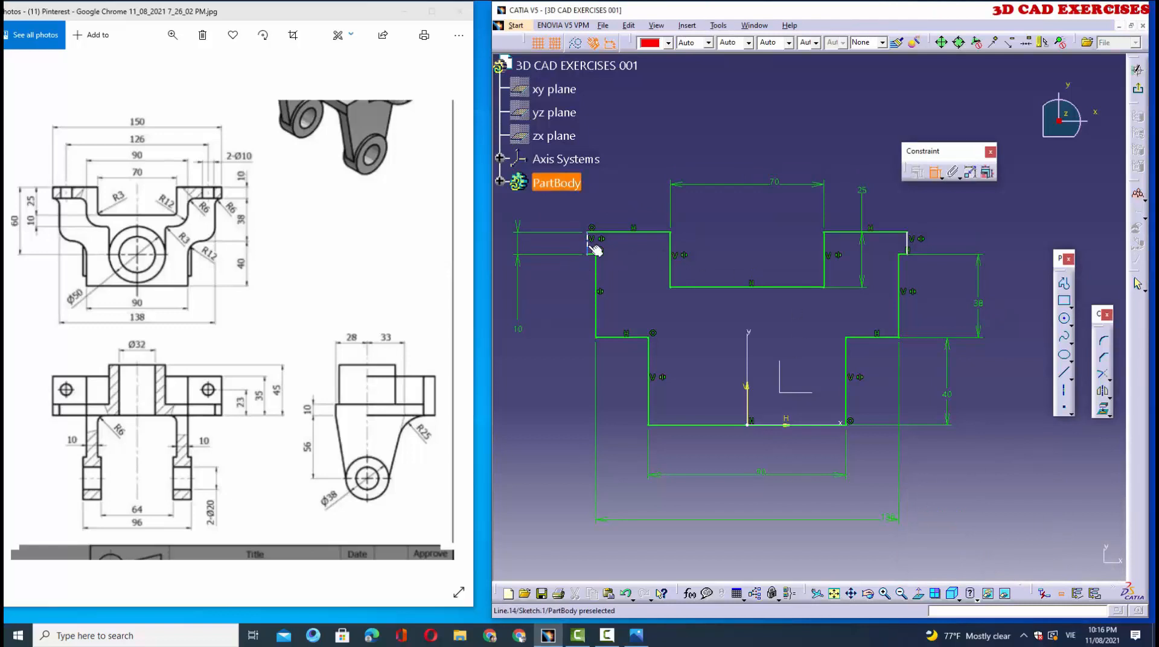
click(907, 247)
right_click(836, 131)
click(874, 248)
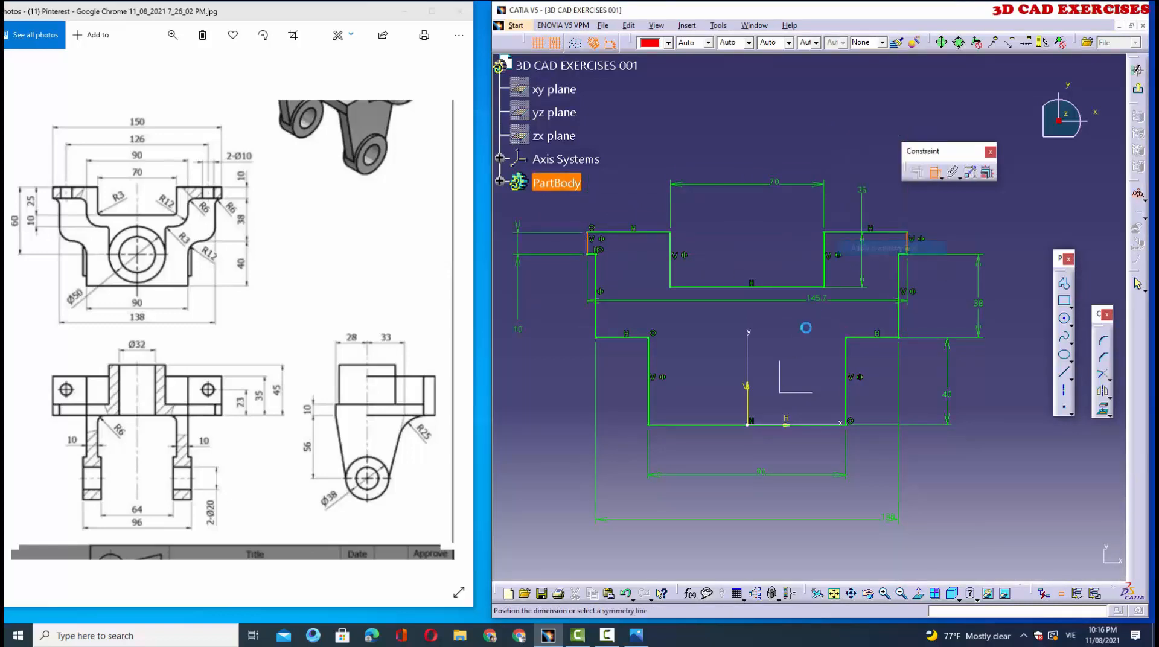
click(748, 408)
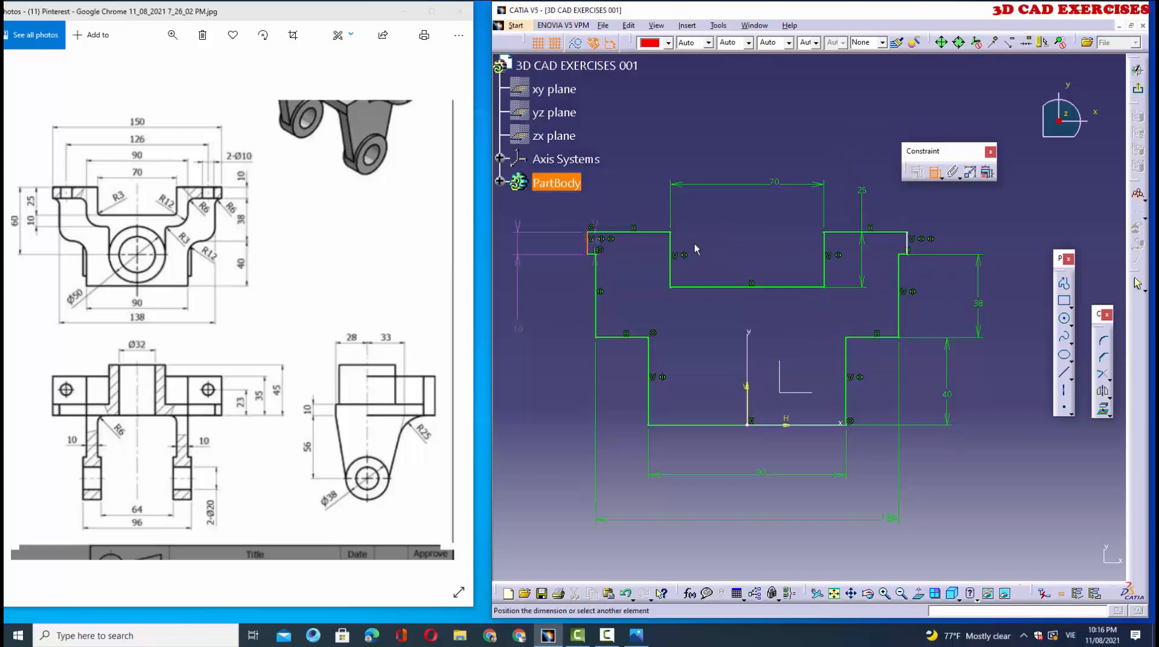
Step: Dimension the overall width between the two flange end lines and set it to 150 mm
click(909, 245)
click(814, 114)
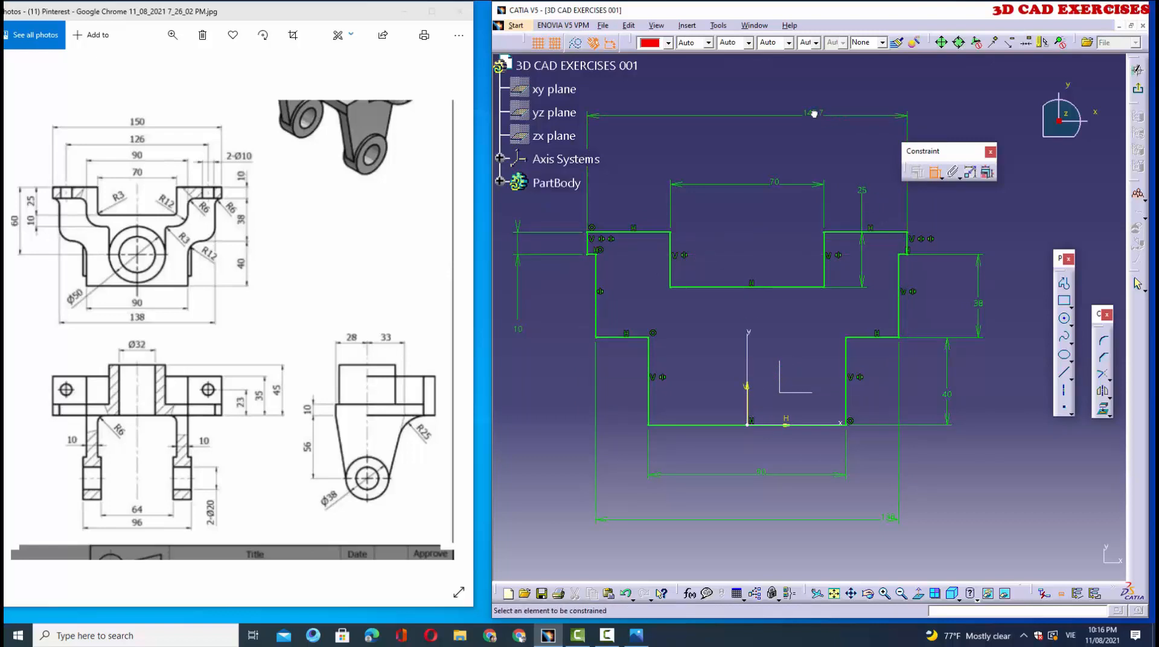
double_click(814, 114)
key(Return)
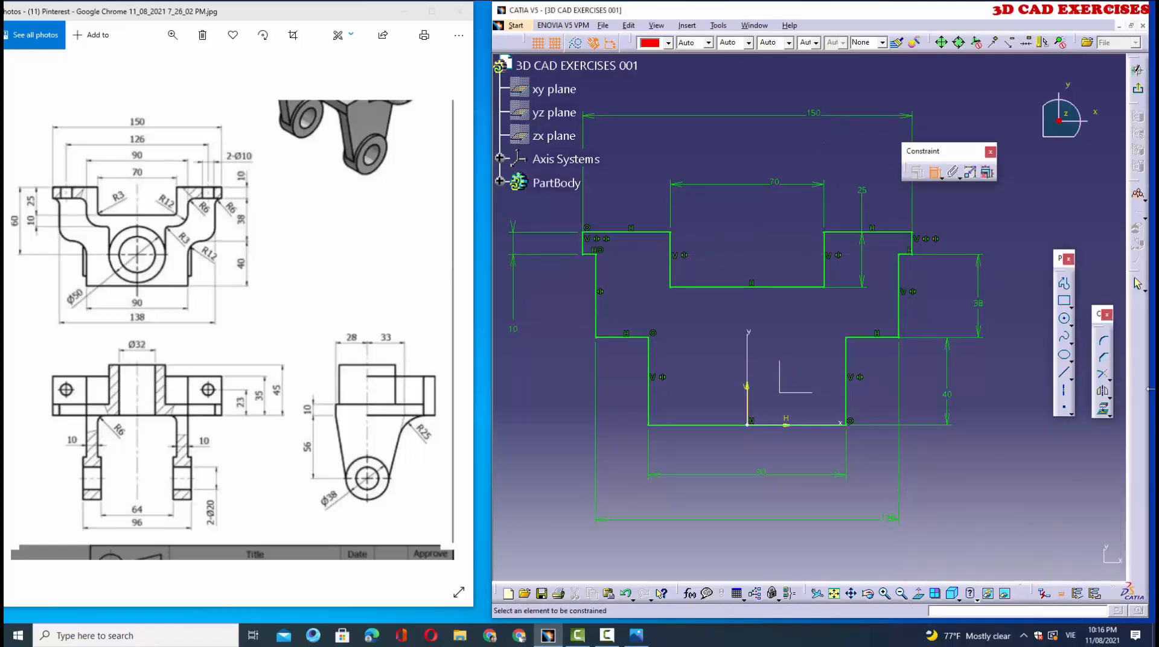
Step: Round the corner between the right flange's underside and the outer side line with a 6 mm radius
mouse_move(917, 373)
middle_down()
mouse_move(837, 349)
mouse_move(881, 361)
mouse_move(911, 267)
mouse_move(829, 340)
middle_up()
key(Escape)
click(1103, 341)
click(869, 197)
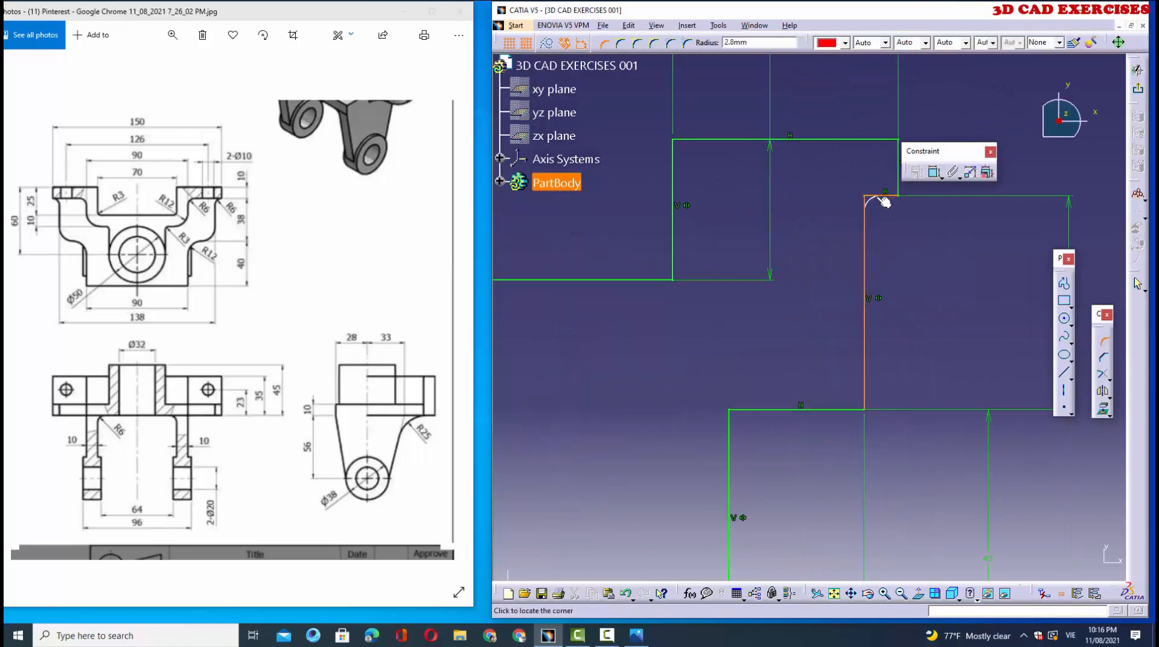
click(878, 200)
click(866, 340)
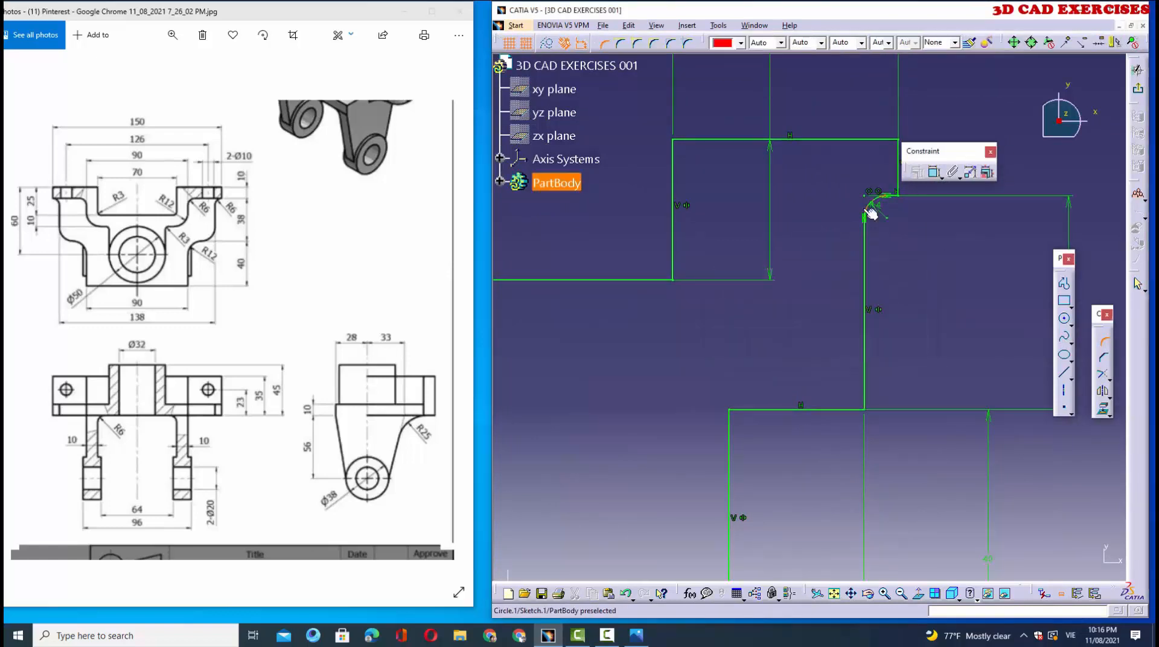
double_click(876, 213)
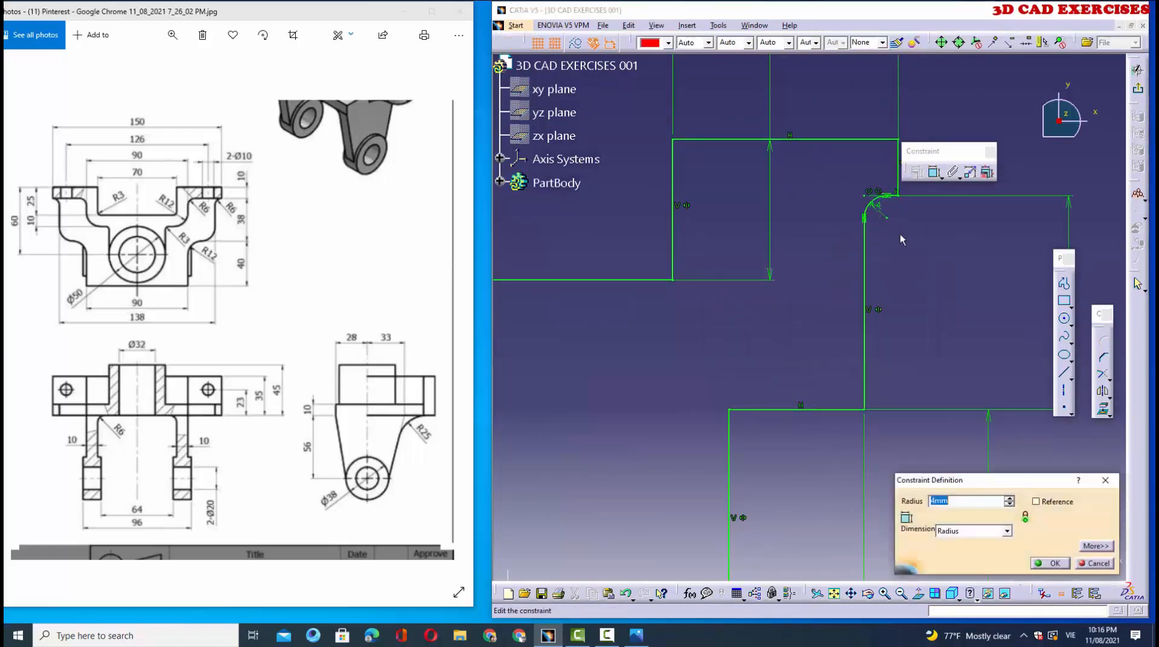
click(1050, 564)
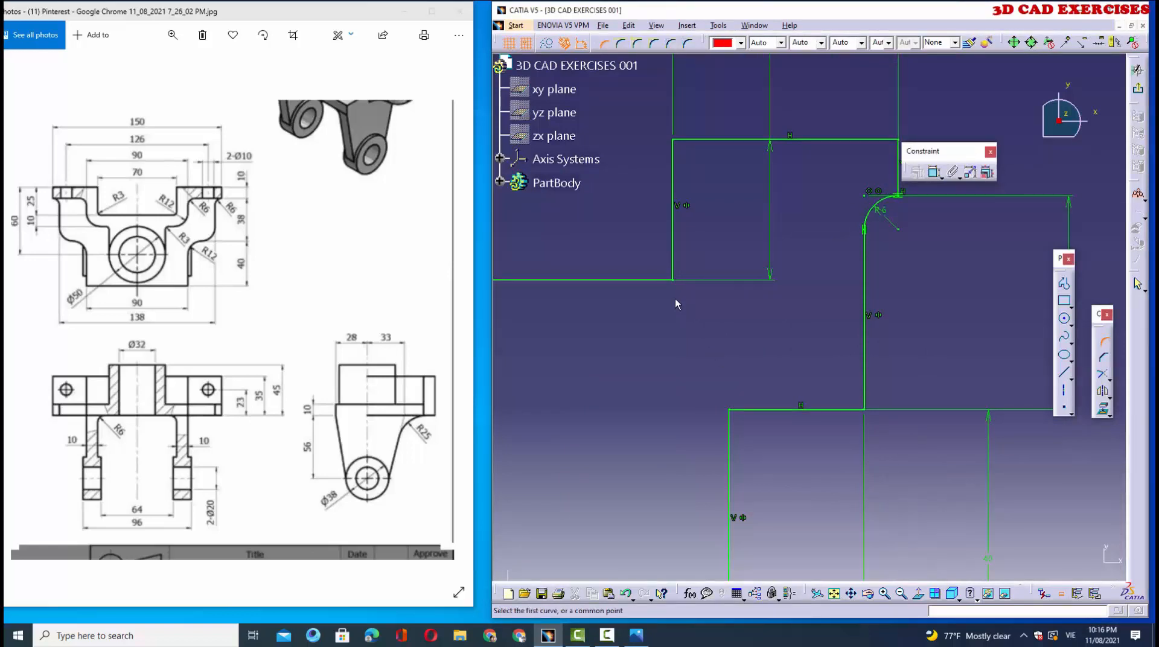
Step: Round the central slot's bottom right corner with a 3 mm radius
click(642, 279)
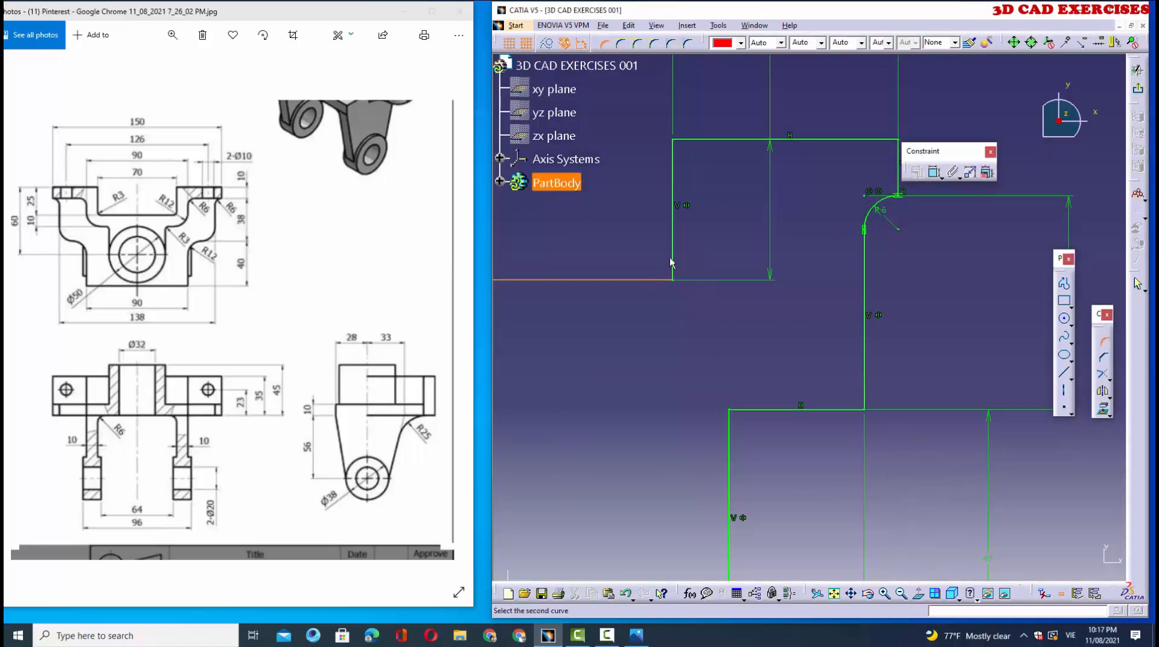
click(672, 258)
click(674, 261)
double_click(652, 258)
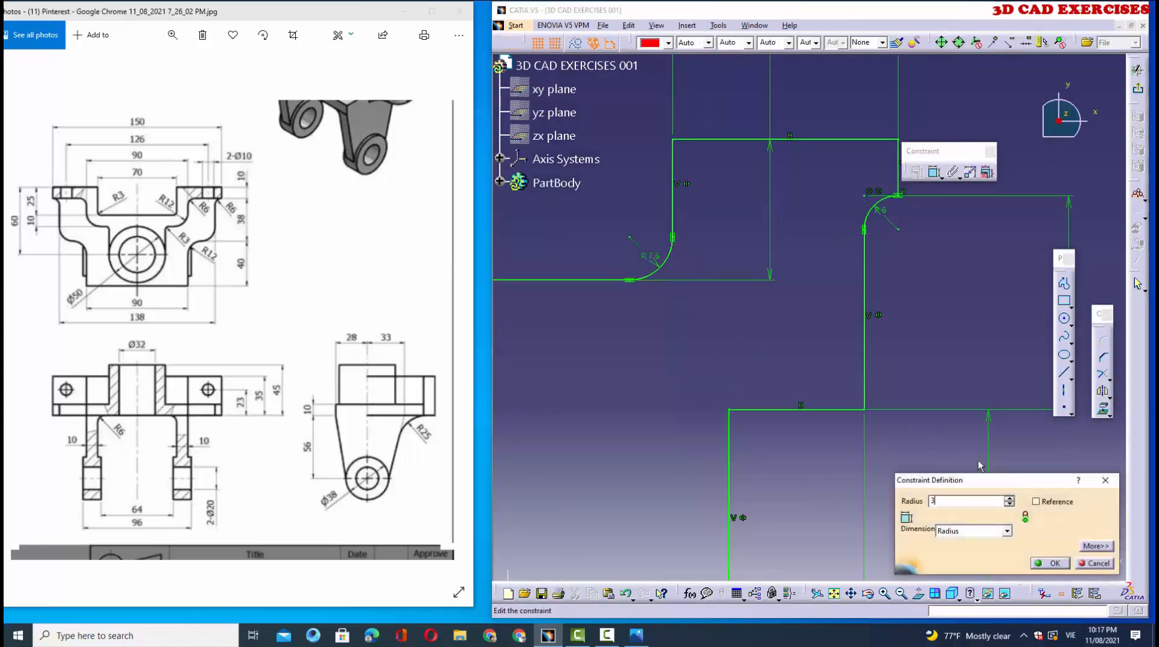
click(1052, 564)
Step: Round the inner corner between the right horizontal step and the lower side line with a 12 mm radius
click(729, 430)
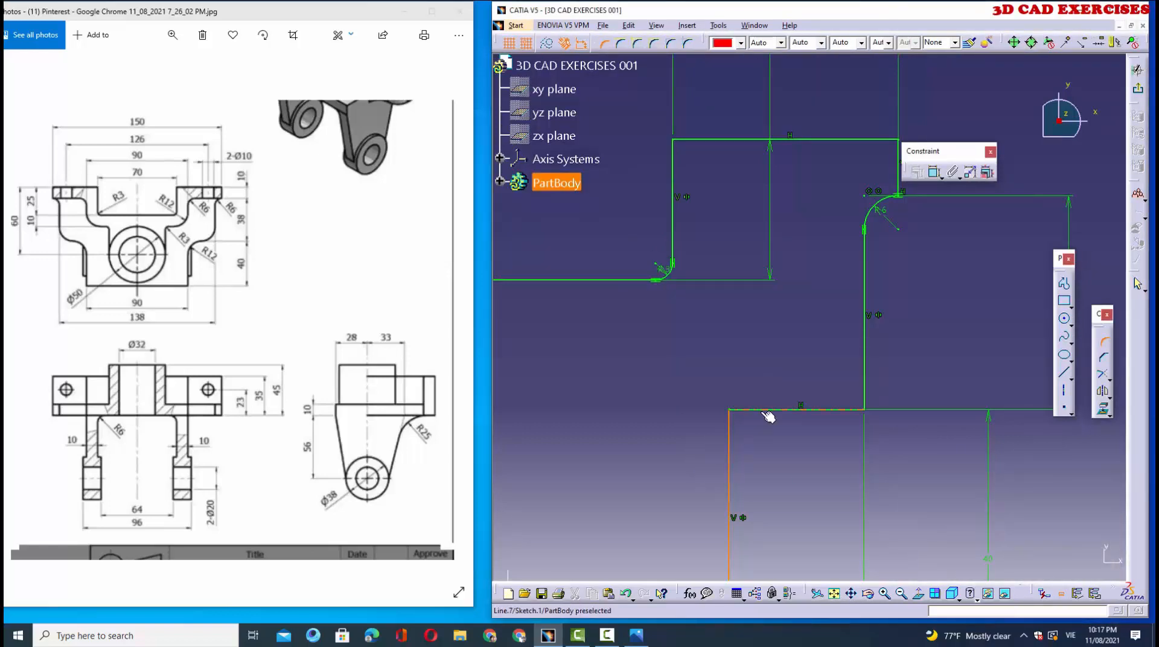
click(768, 417)
key(Return)
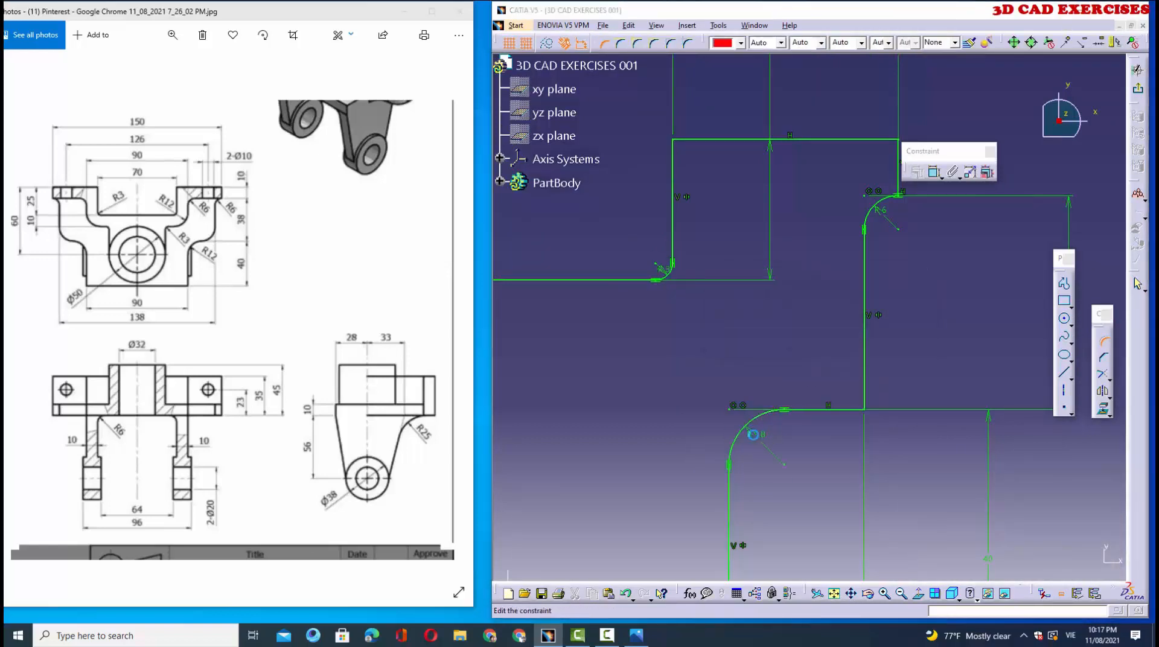
double_click(752, 435)
text(12)
click(1037, 562)
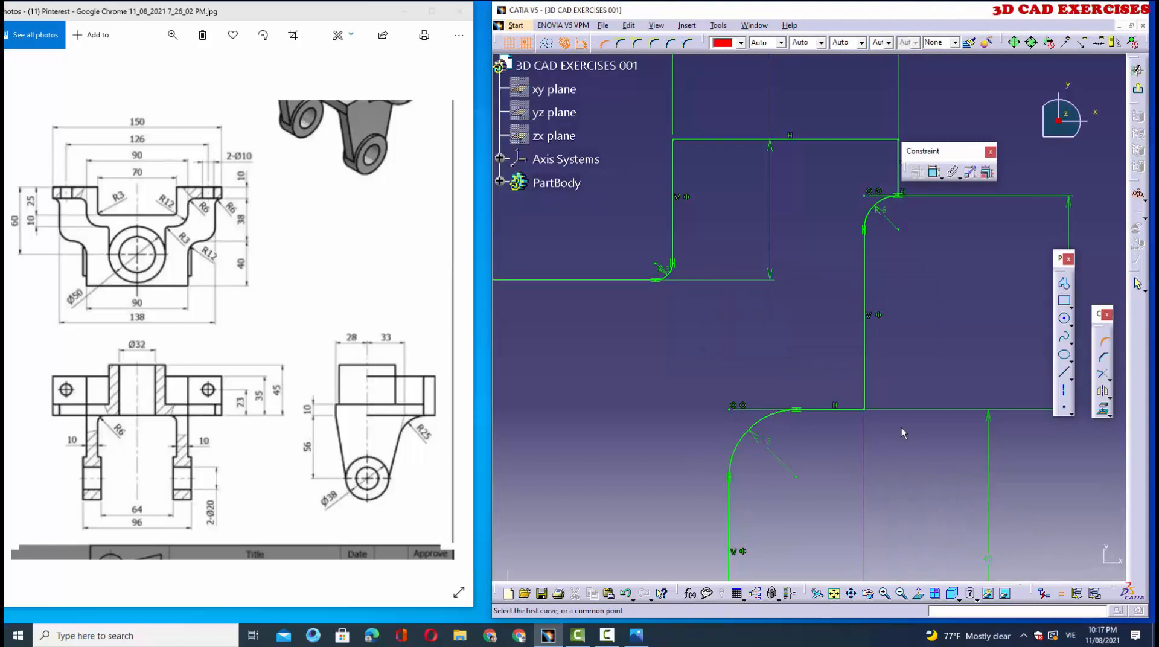
Step: Round the outer corner between the right outer side line and the horizontal step with a 12 mm radius
click(844, 411)
click(865, 387)
click(857, 387)
double_click(839, 382)
text(12)
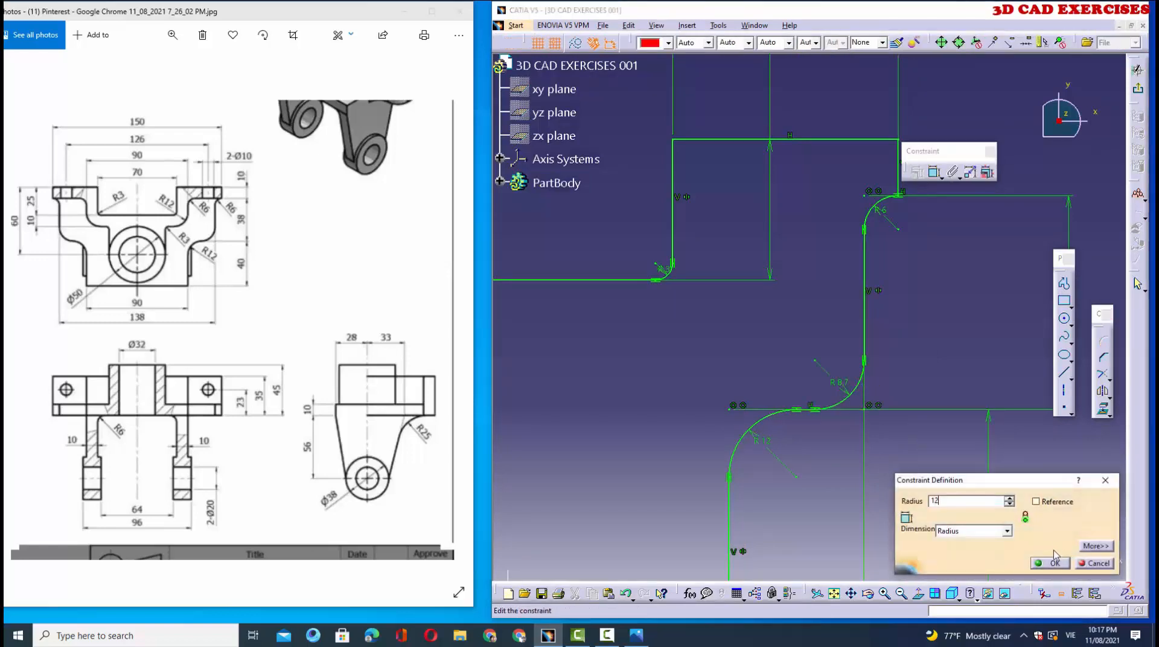
click(1054, 562)
Step: Round the central slot's bottom left corner with a 3 mm radius
mouse_move(867, 365)
middle_down()
mouse_move(624, 372)
mouse_move(784, 418)
mouse_move(784, 387)
middle_up()
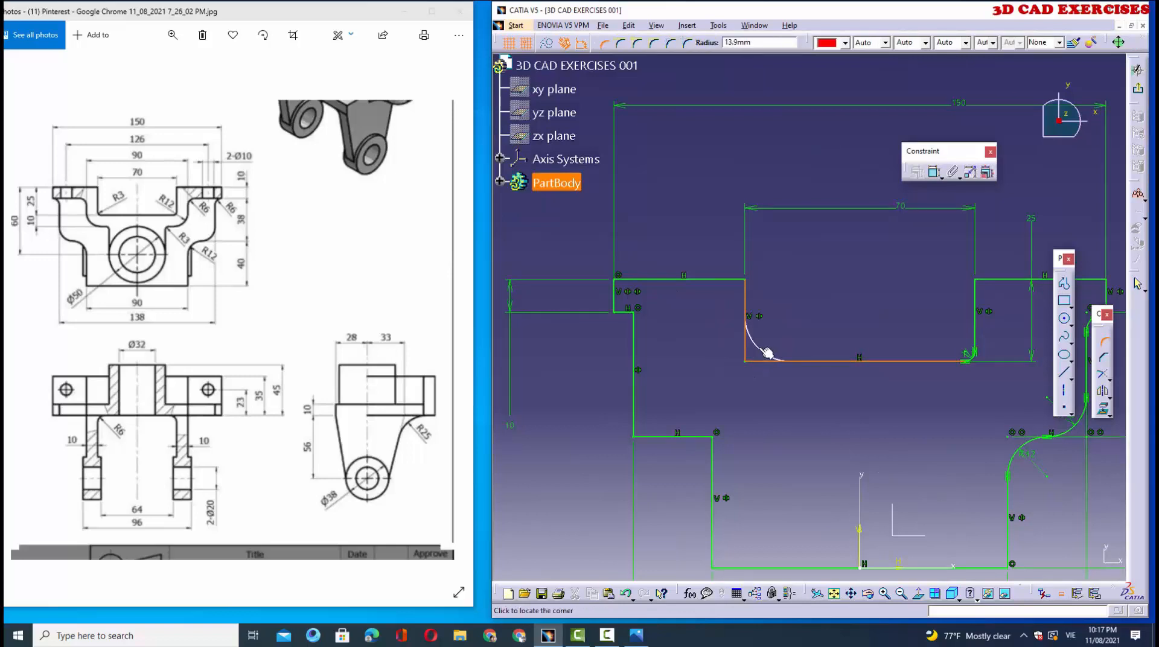
click(767, 353)
double_click(765, 348)
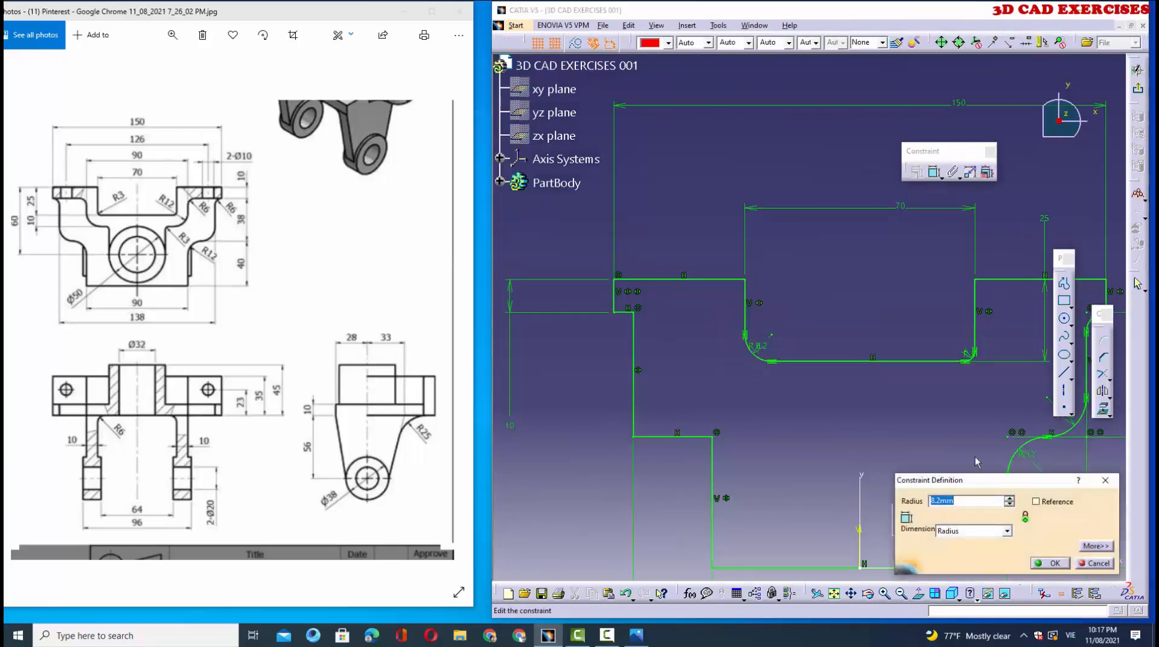
click(1053, 564)
Step: Round the corner between the left flange's underside and the outer side line with a 6 mm radius
click(615, 311)
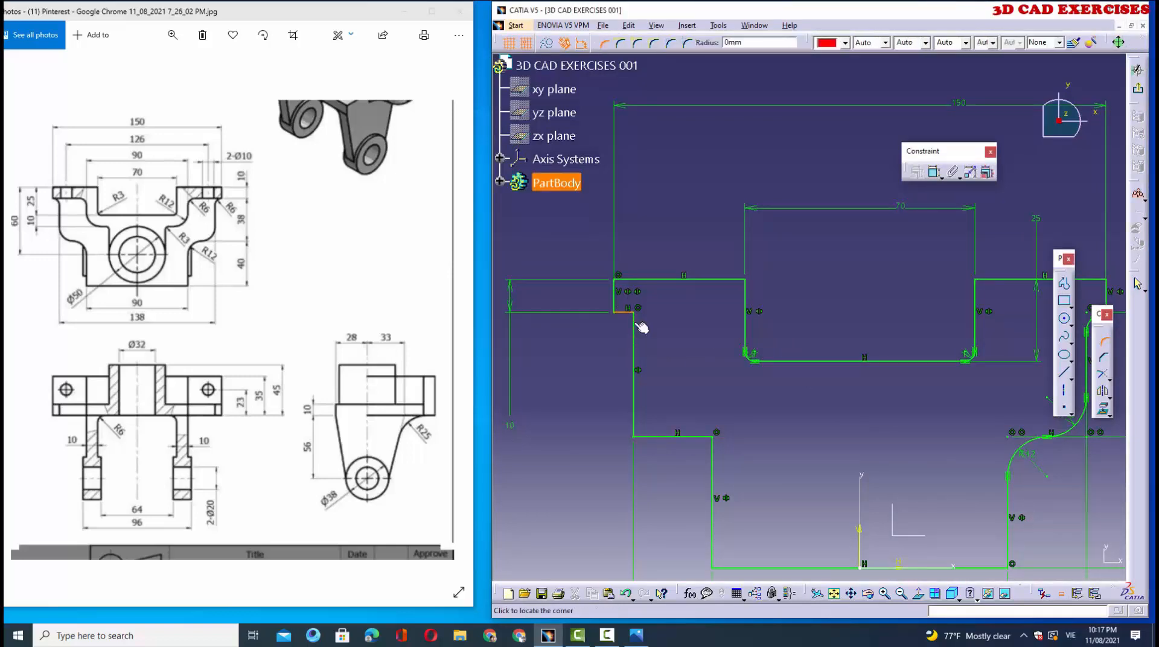
click(634, 328)
double_click(621, 327)
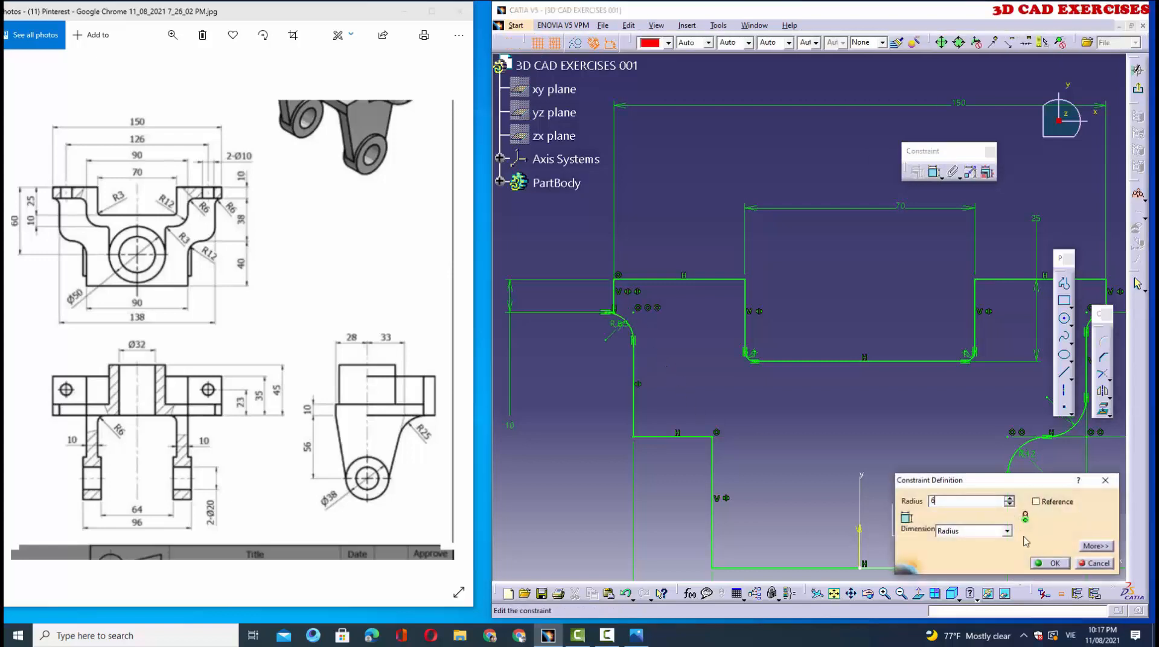
text(6)
key(Return)
Step: Round the inner corner between the left horizontal step and the lower side line with a 12 mm radius
click(712, 437)
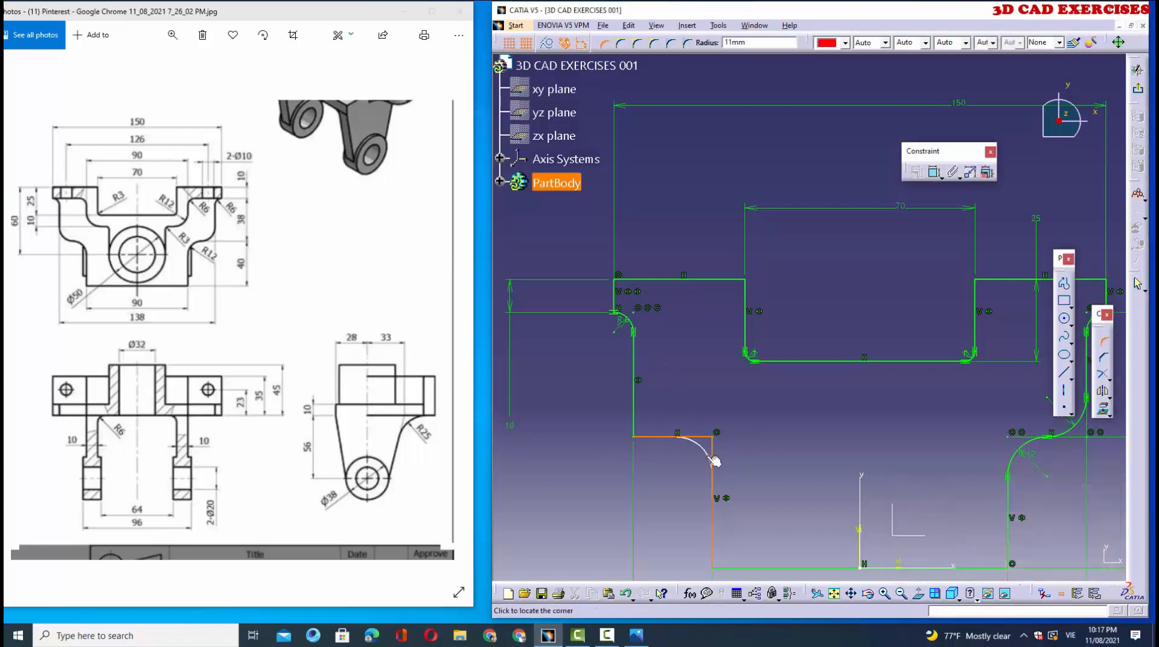
click(714, 460)
double_click(692, 460)
text(12)
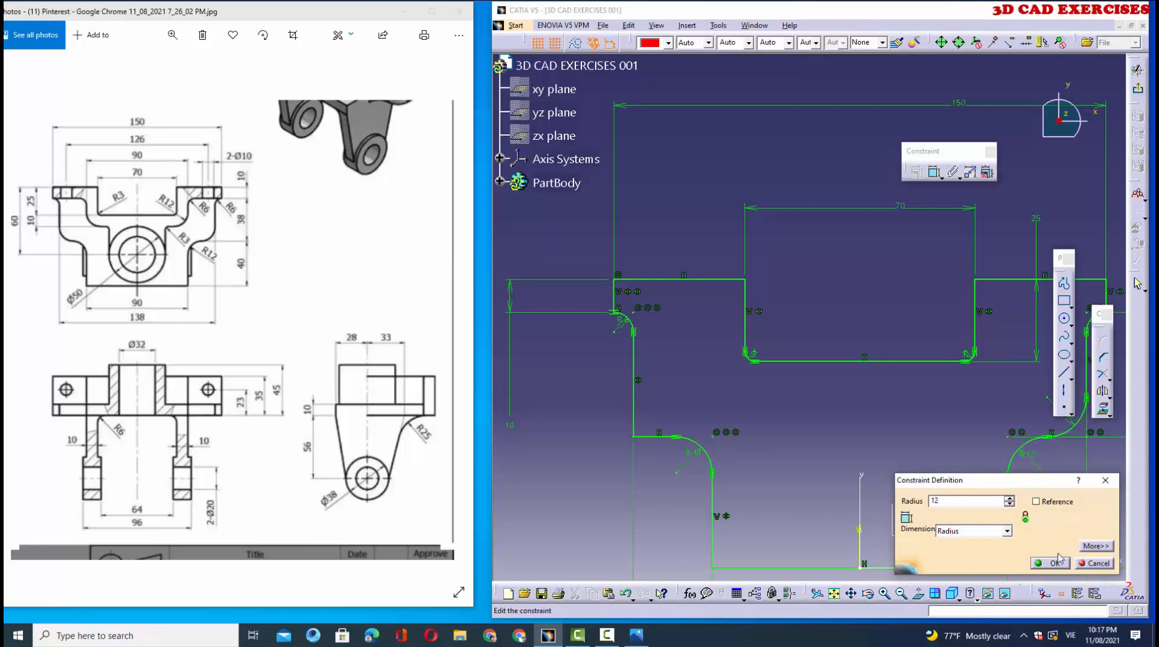
click(1053, 563)
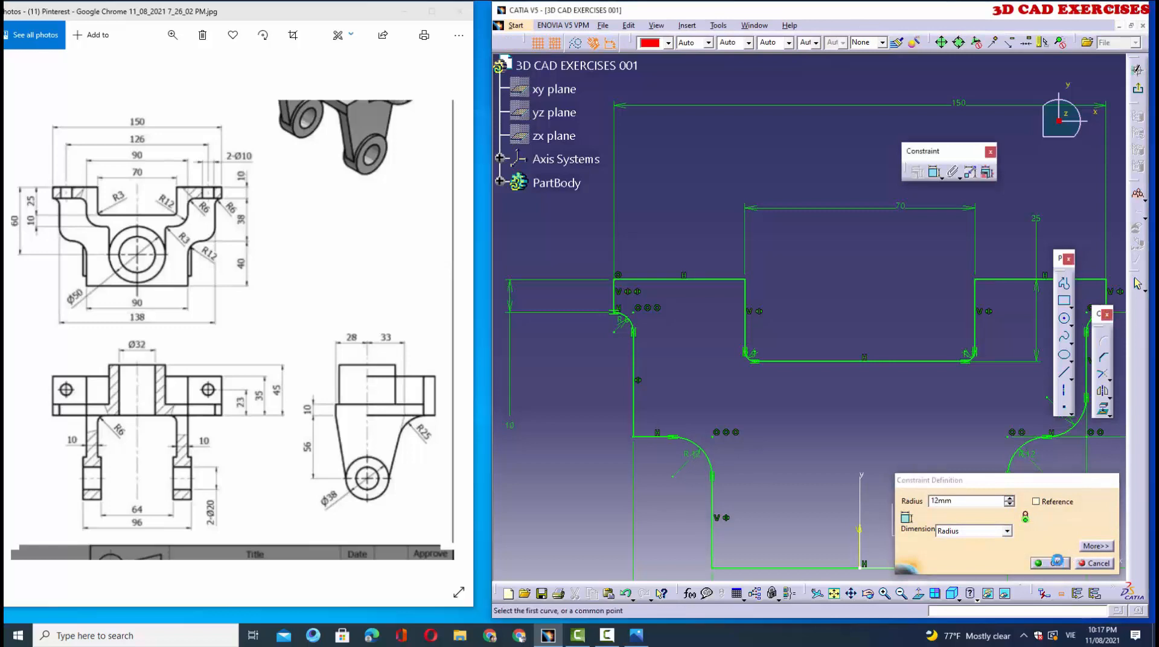
Step: Round the outer corner between the left outer side line and the horizontal step with a 12 mm radius
click(635, 417)
click(651, 436)
click(650, 431)
double_click(651, 418)
text(12)
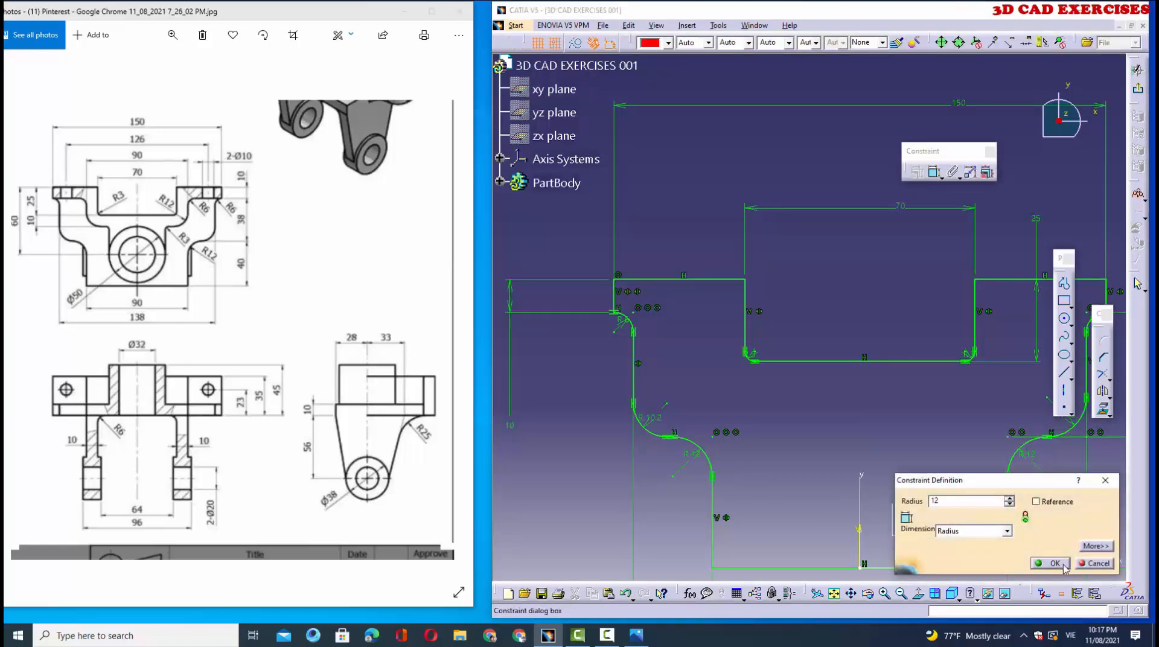
click(1053, 563)
middle_drag(802, 502, 690, 473)
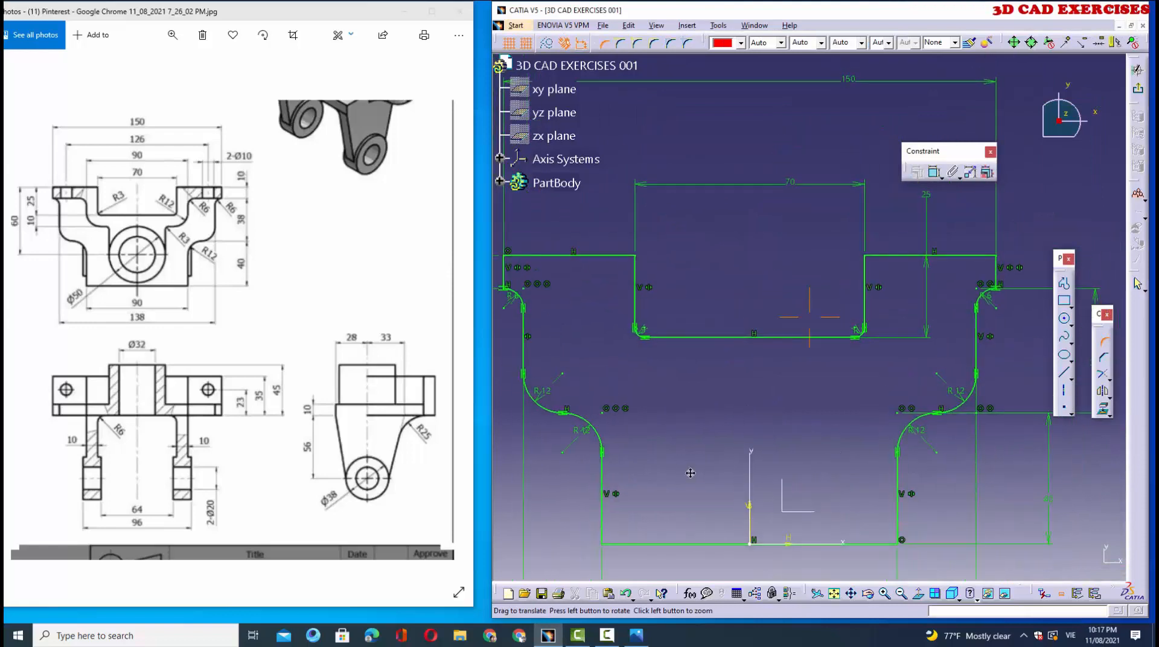
Step: Finish the front profile sketch and extrude it into a solid with a 35 mm Pad
click(1137, 69)
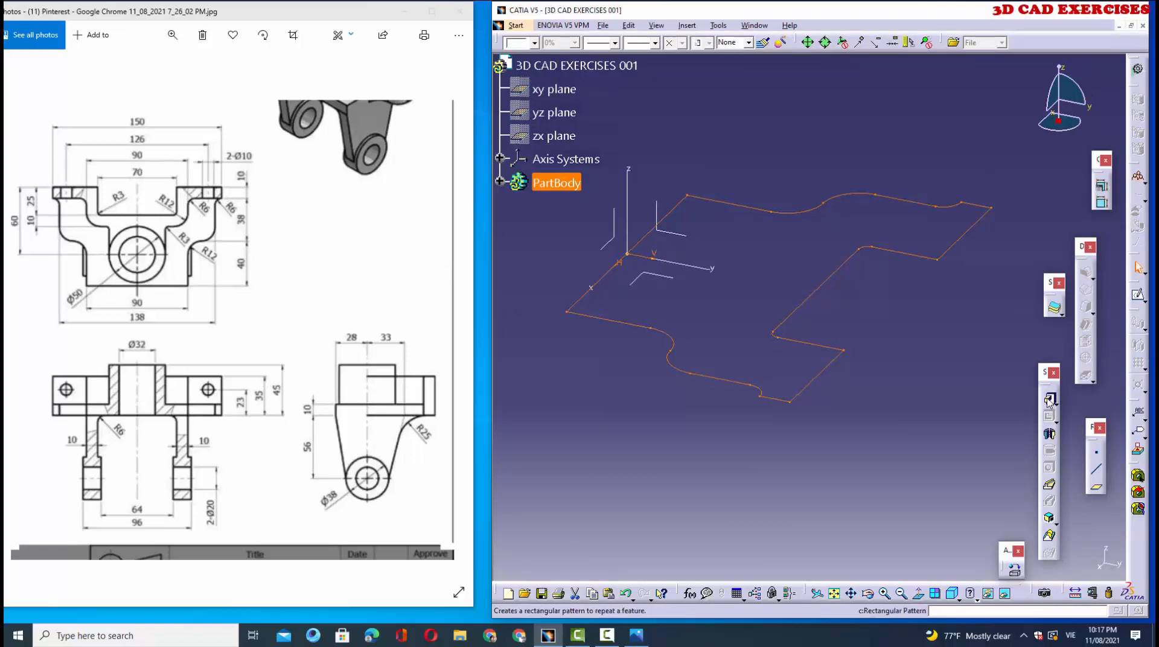
click(1138, 345)
text(35)
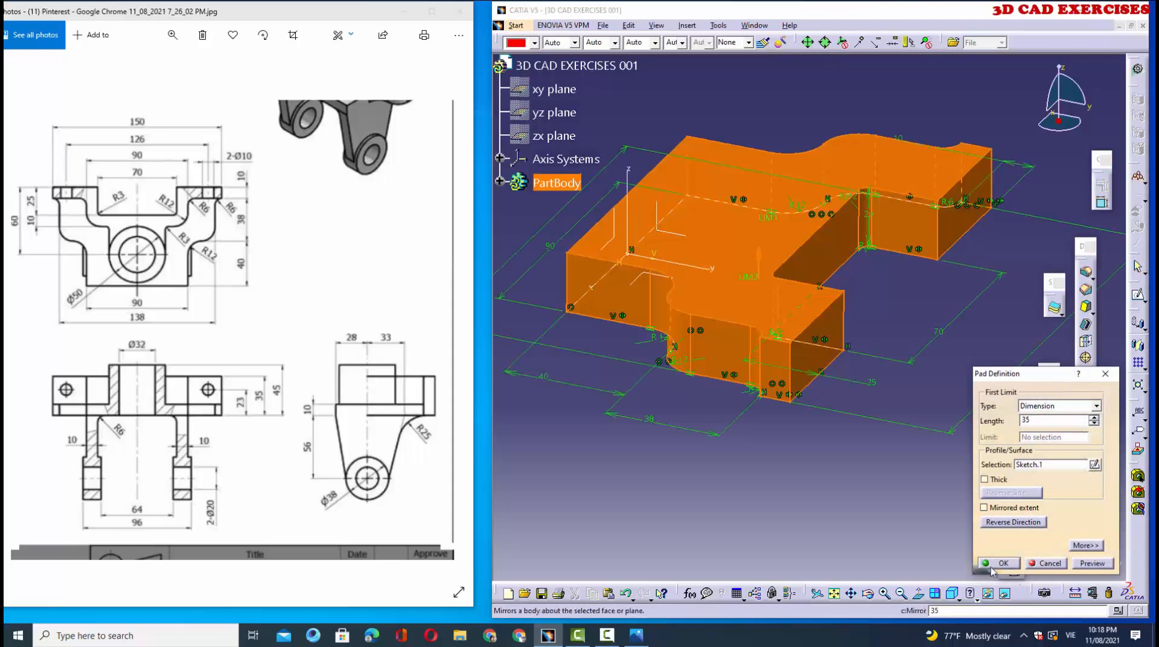
click(999, 563)
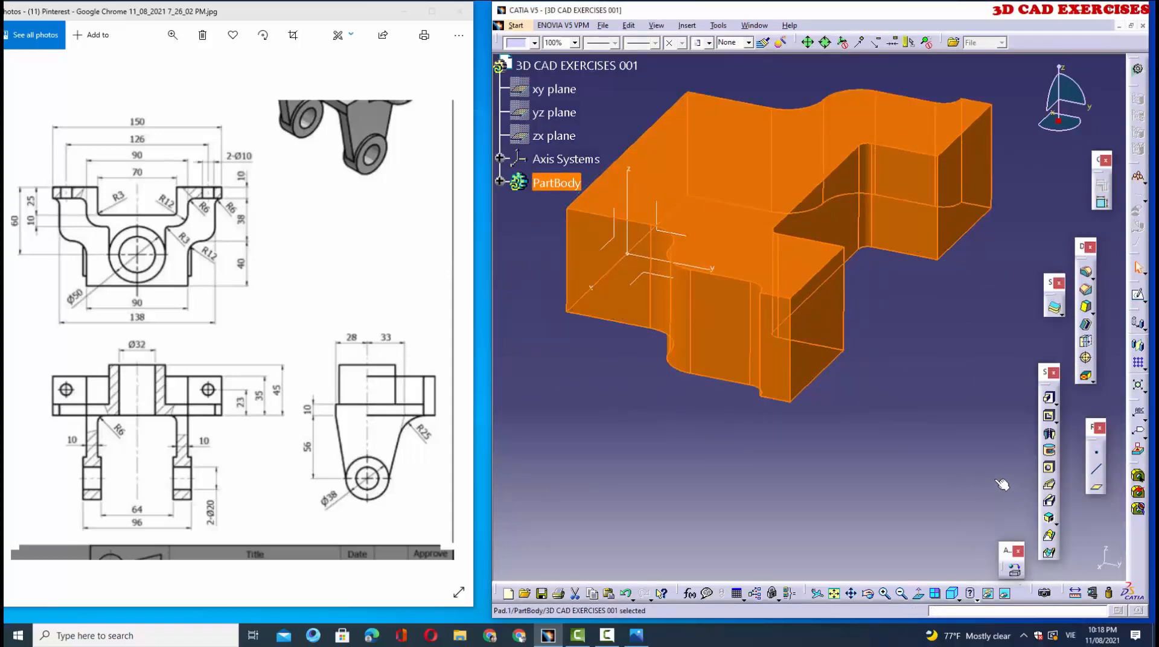
Step: Start a new sketch on the pad's large upper profile face
click(1002, 484)
click(751, 202)
click(1138, 295)
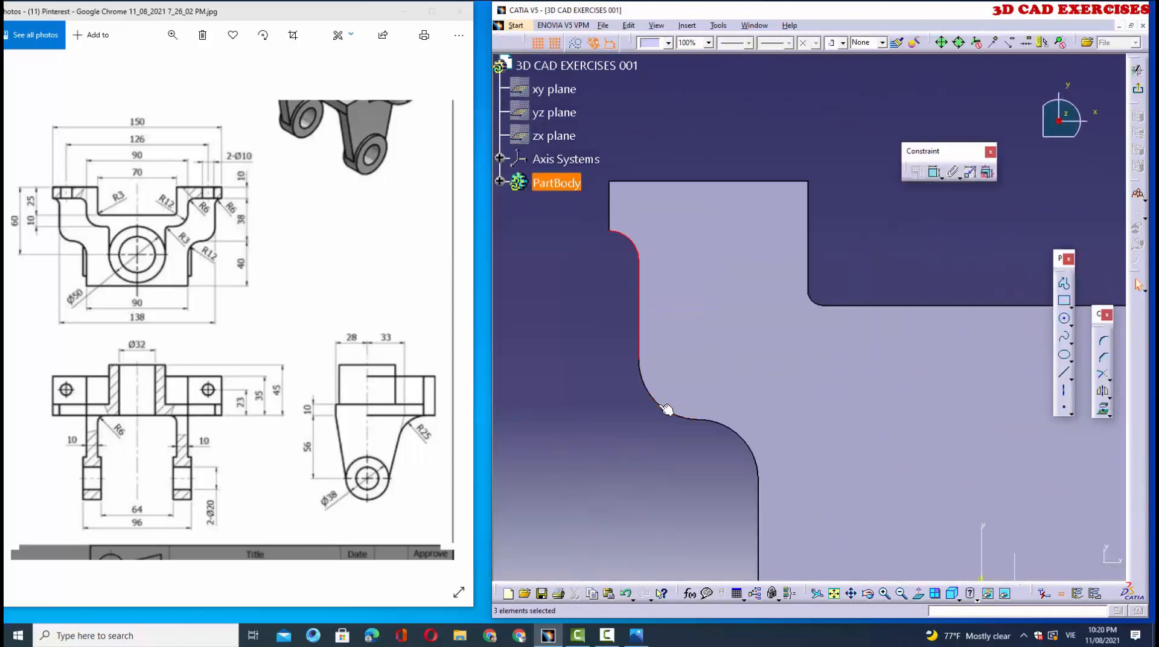
Step: Project the lower outline, from the left flange fillet around the base edge to the right flange fillet, into the sketch
ctrl+click(667, 406)
ctrl+click(717, 426)
ctrl+middle_drag(718, 426, 694, 528)
middle_drag(741, 467, 668, 371)
ctrl+middle_drag(883, 405, 884, 369)
ctrl+click(680, 322)
ctrl+click(708, 380)
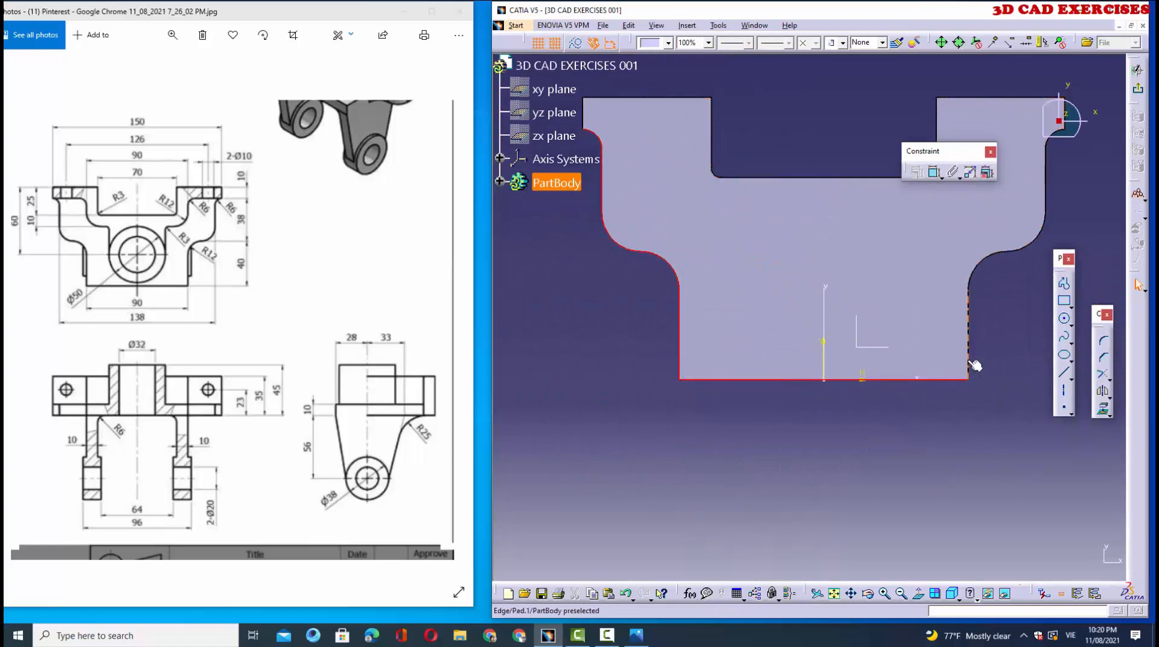
middle_drag(1093, 217, 1020, 242)
ctrl+click(1019, 237)
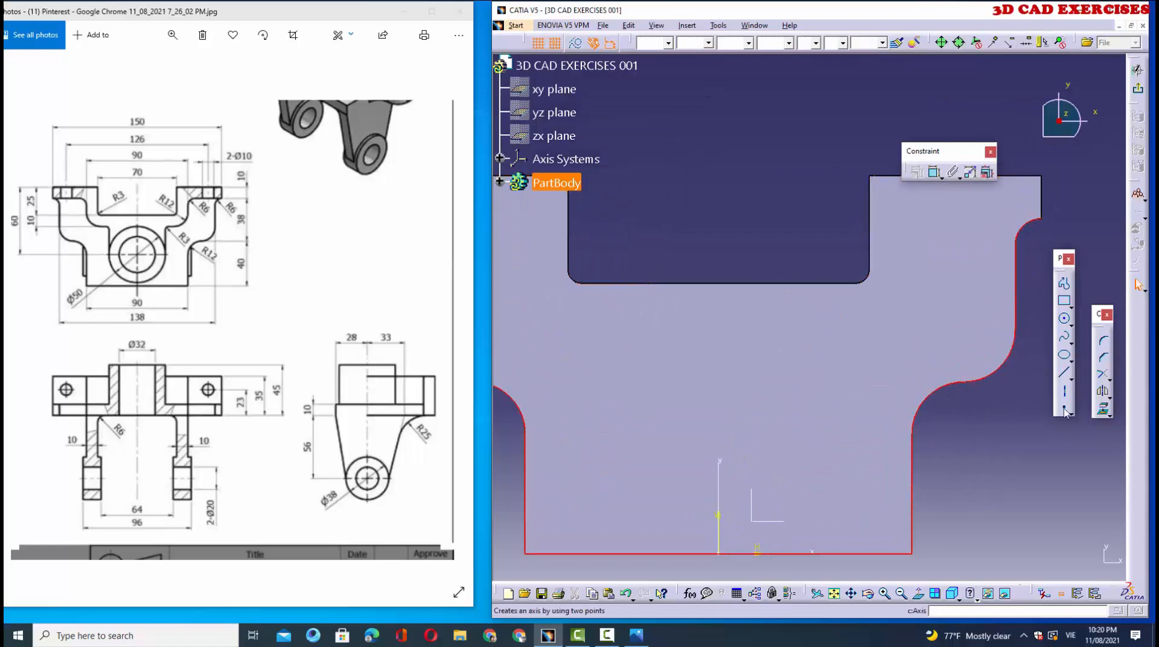
click(1104, 411)
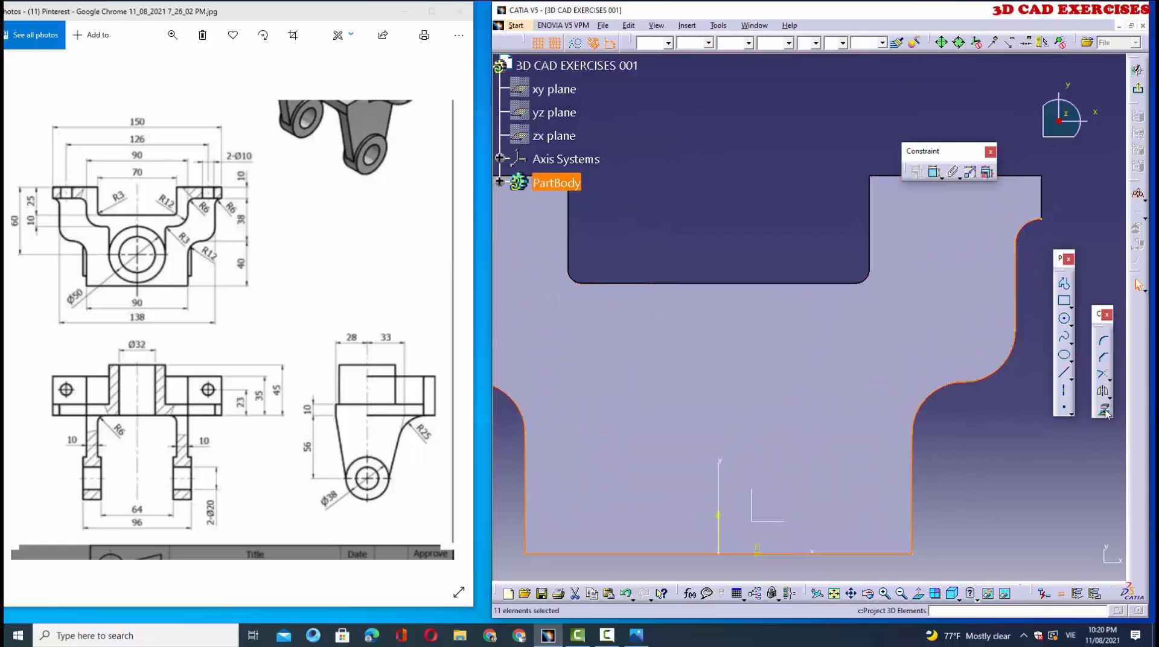
Step: Sketch a stepped four-segment profile inward and down from the right flange's lower corner, its upper vertical segment about 23 mm long
click(1064, 283)
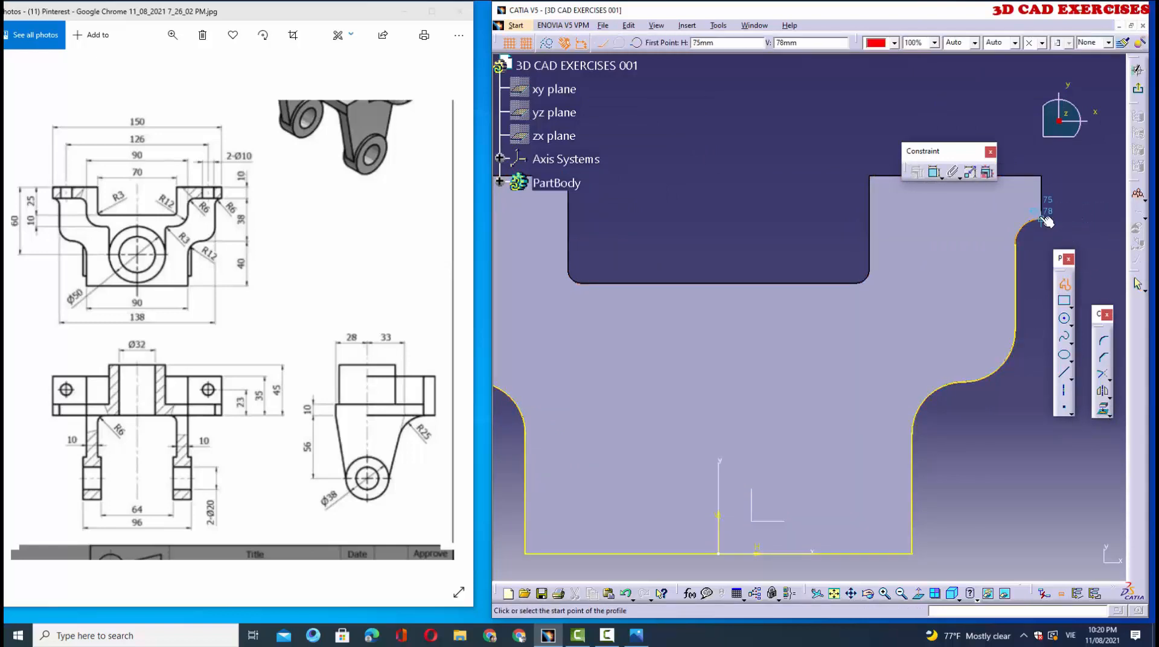
click(1044, 216)
click(917, 218)
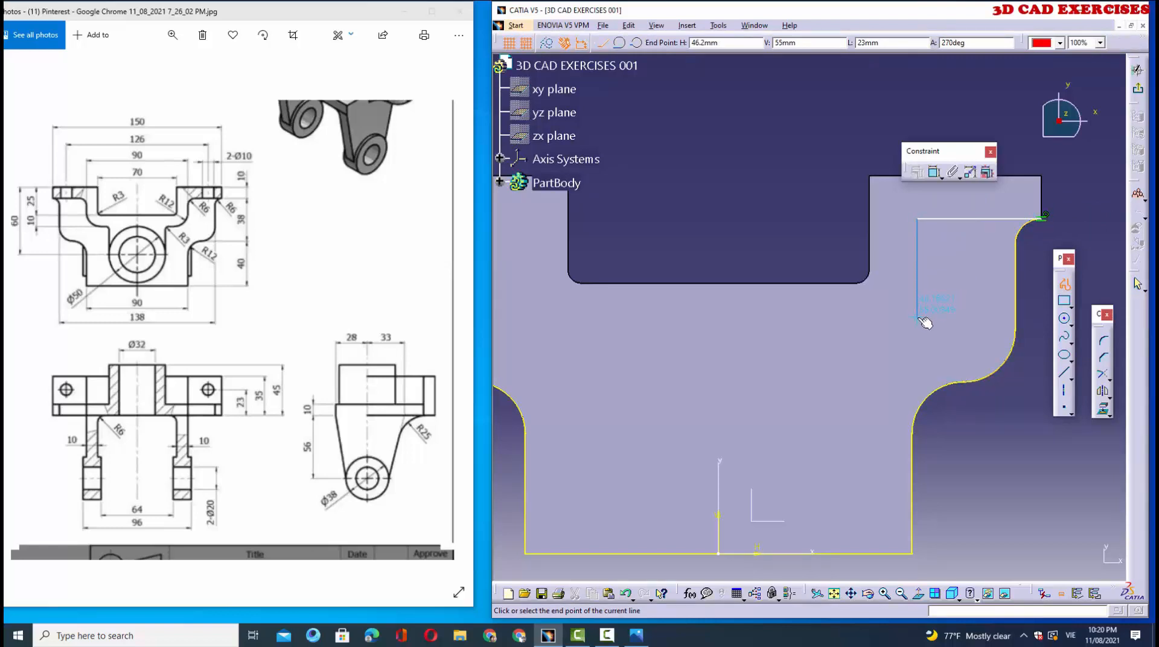
click(917, 317)
click(826, 317)
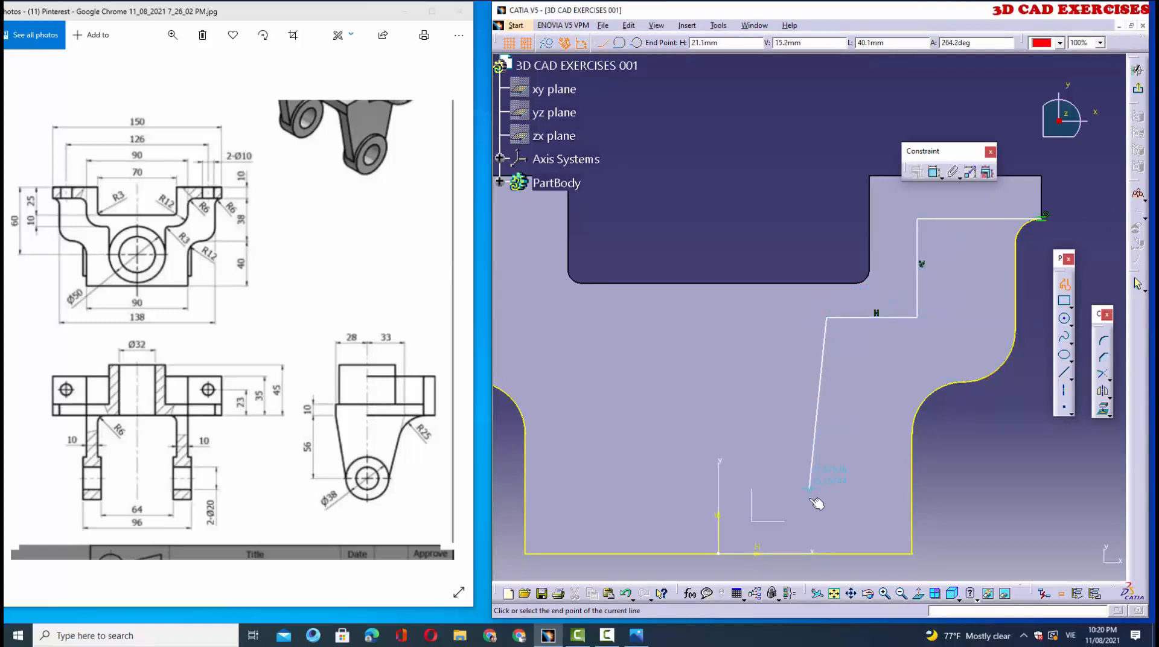
click(826, 499)
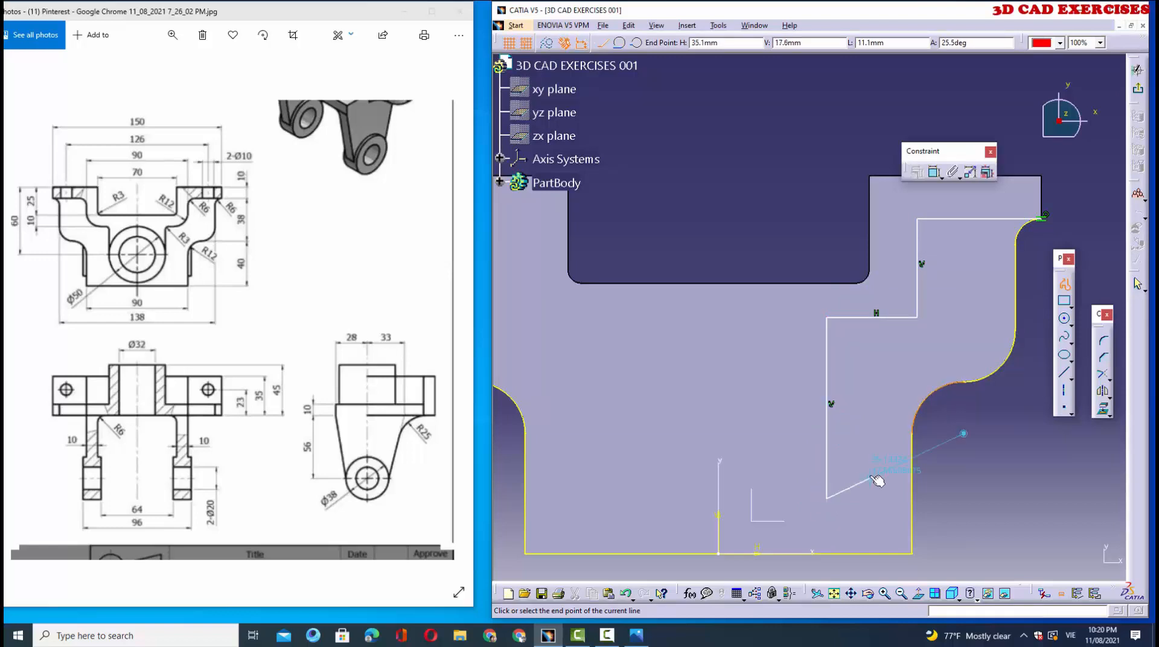
key(Escape)
key(Escape)
Step: Sketch a matching stepped four-segment profile inward and down from the left flange's lower corner
middle_drag(779, 428, 841, 391)
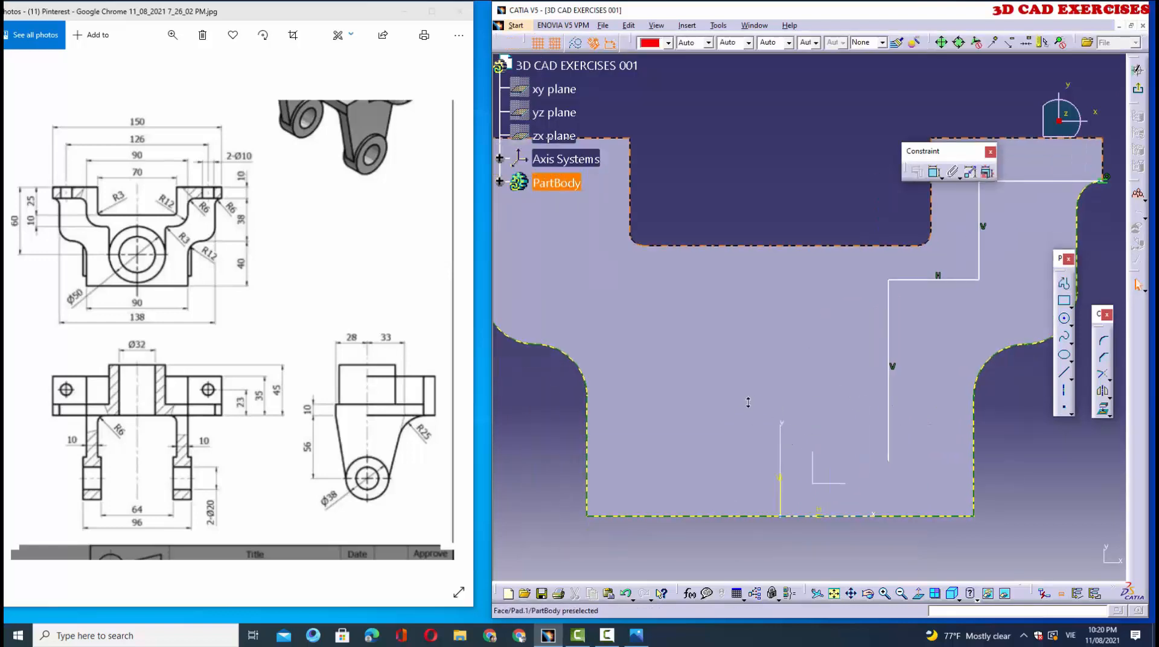
middle_drag(748, 402, 736, 423)
click(1064, 284)
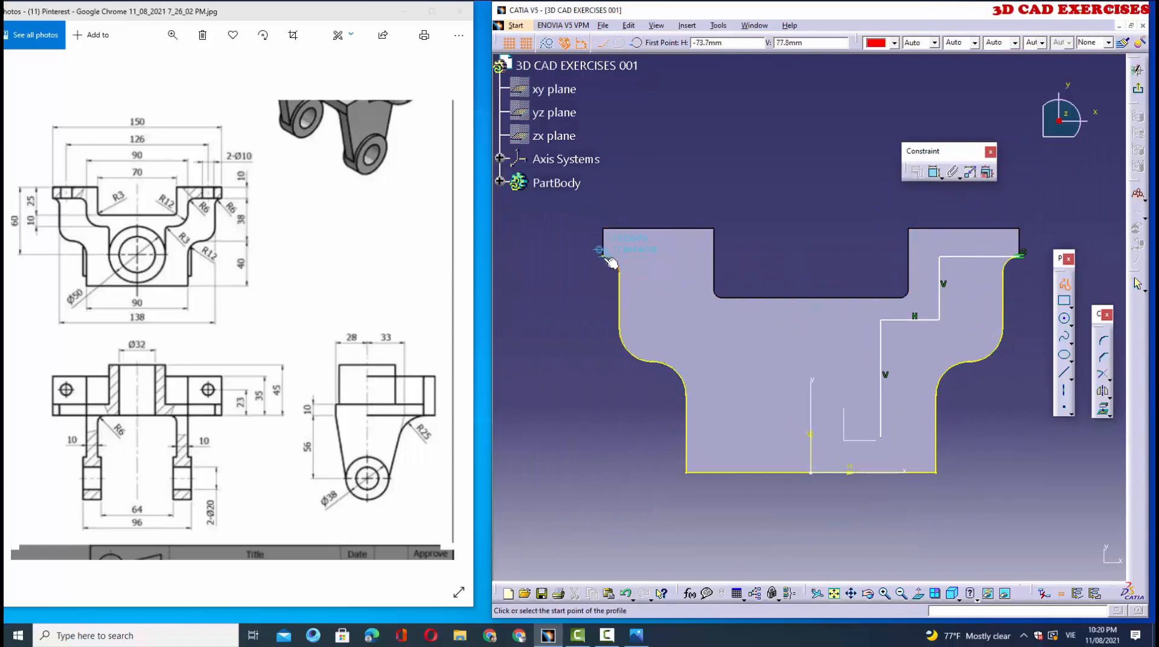
click(601, 255)
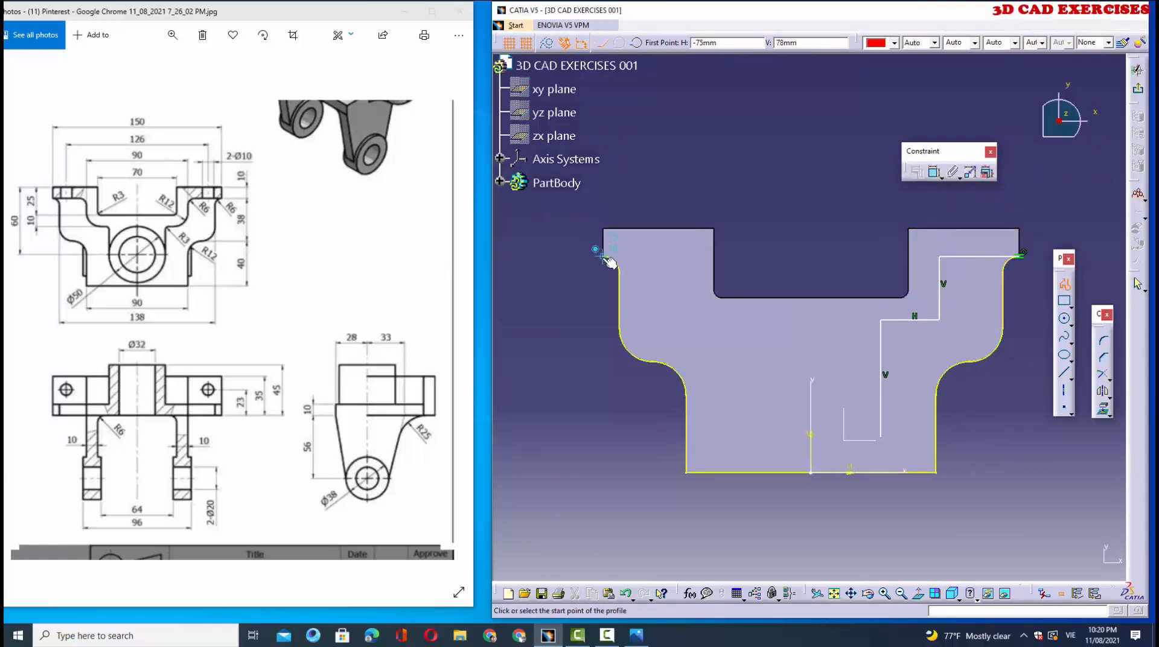
click(667, 256)
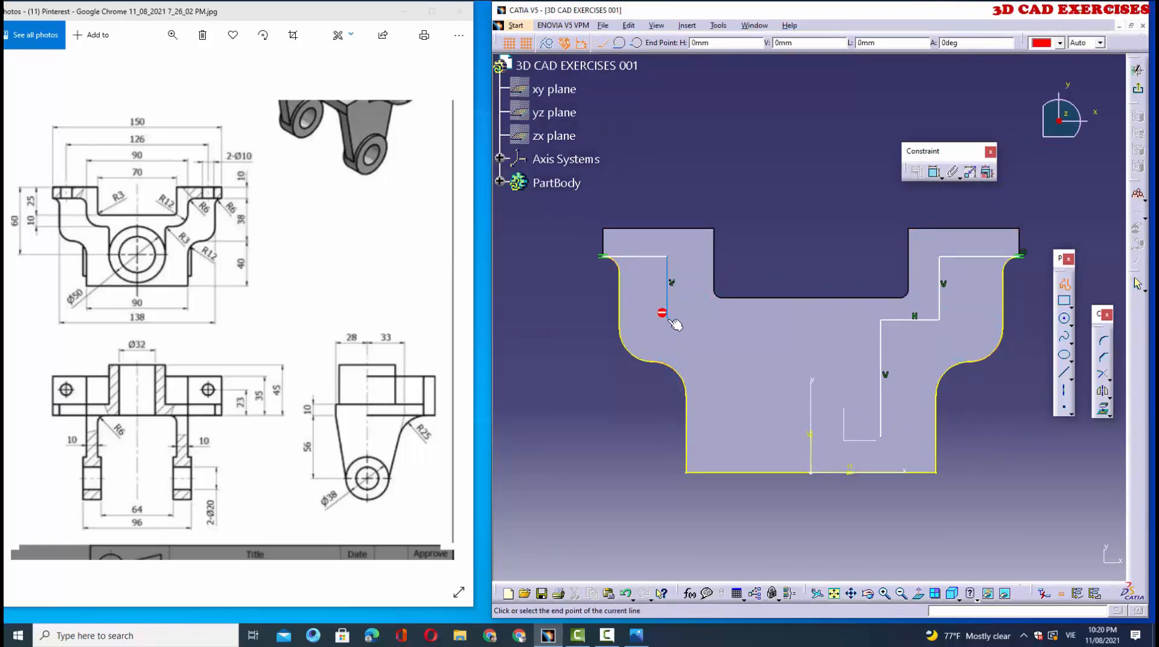
click(666, 317)
click(740, 317)
double_click(740, 430)
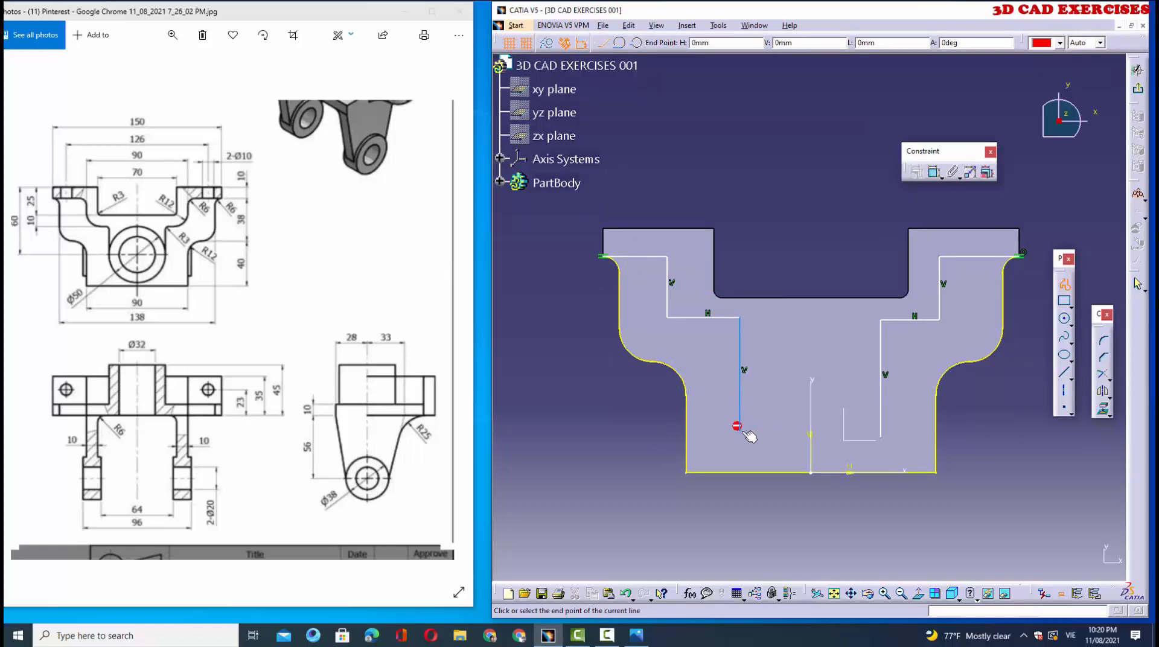
Step: Draw a circle centred on the vertical axis between the two stepped profiles and set its diameter to 50 mm
middle_drag(807, 417, 761, 397)
click(1064, 318)
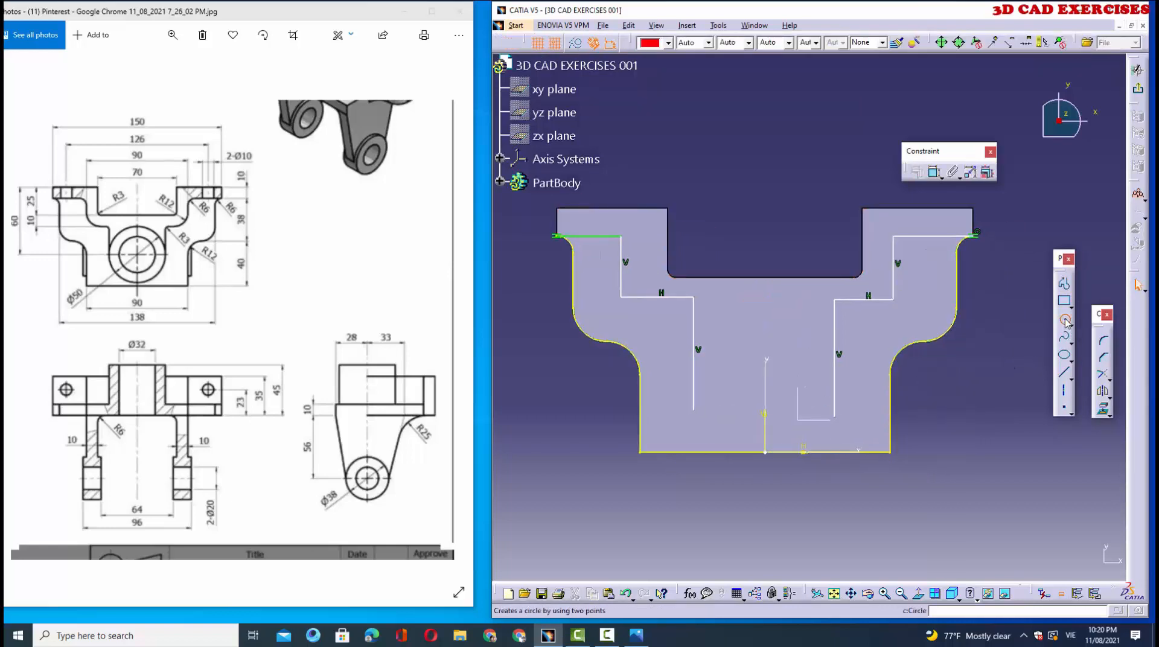
click(768, 359)
click(779, 405)
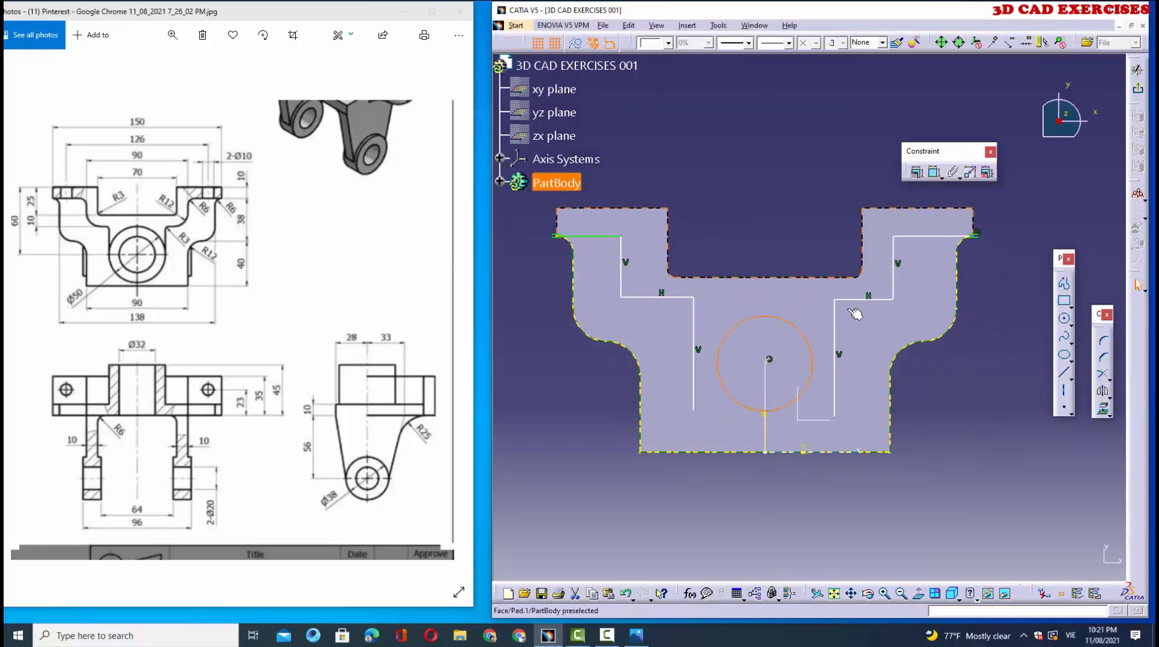
click(934, 172)
click(778, 194)
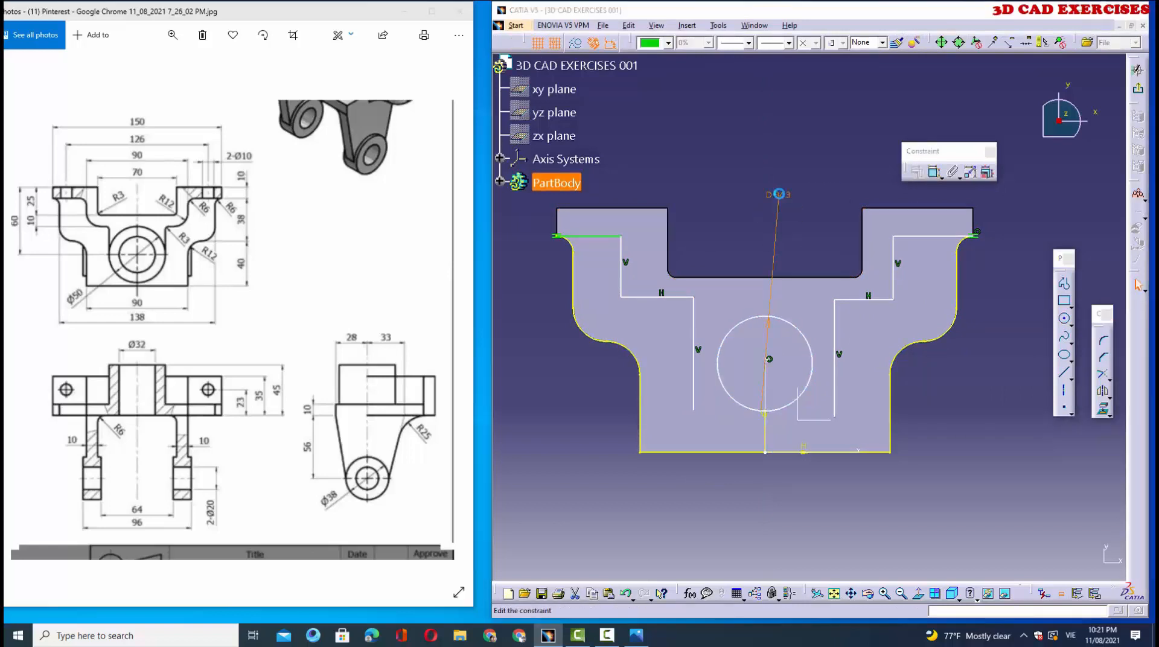
double_click(779, 193)
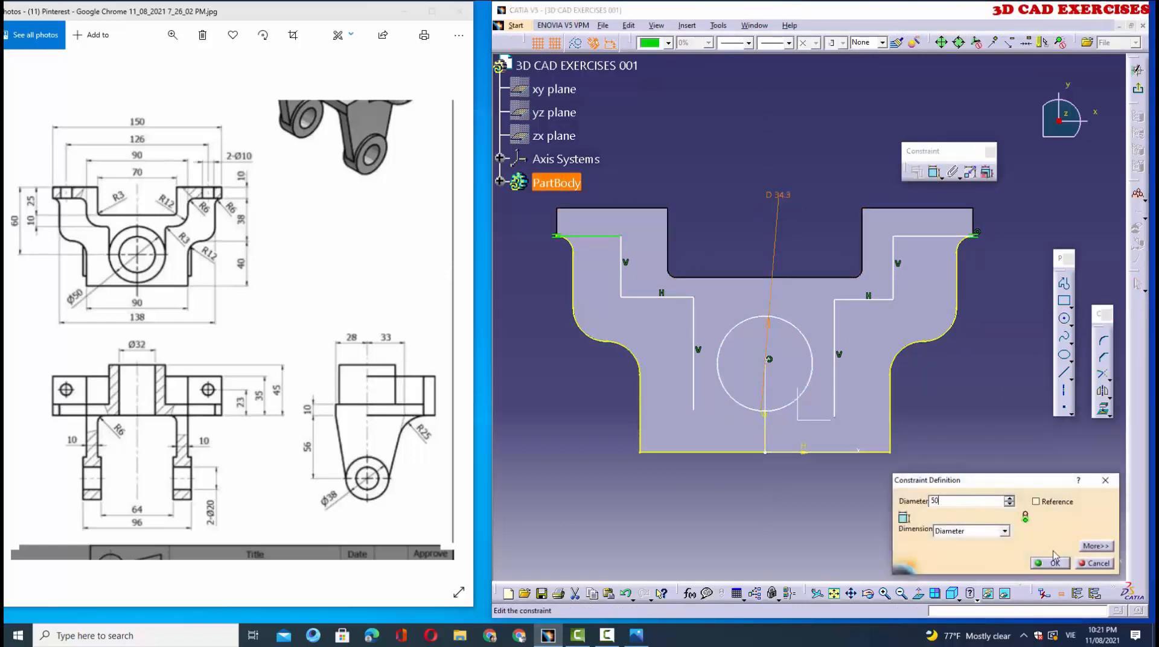
key(Return)
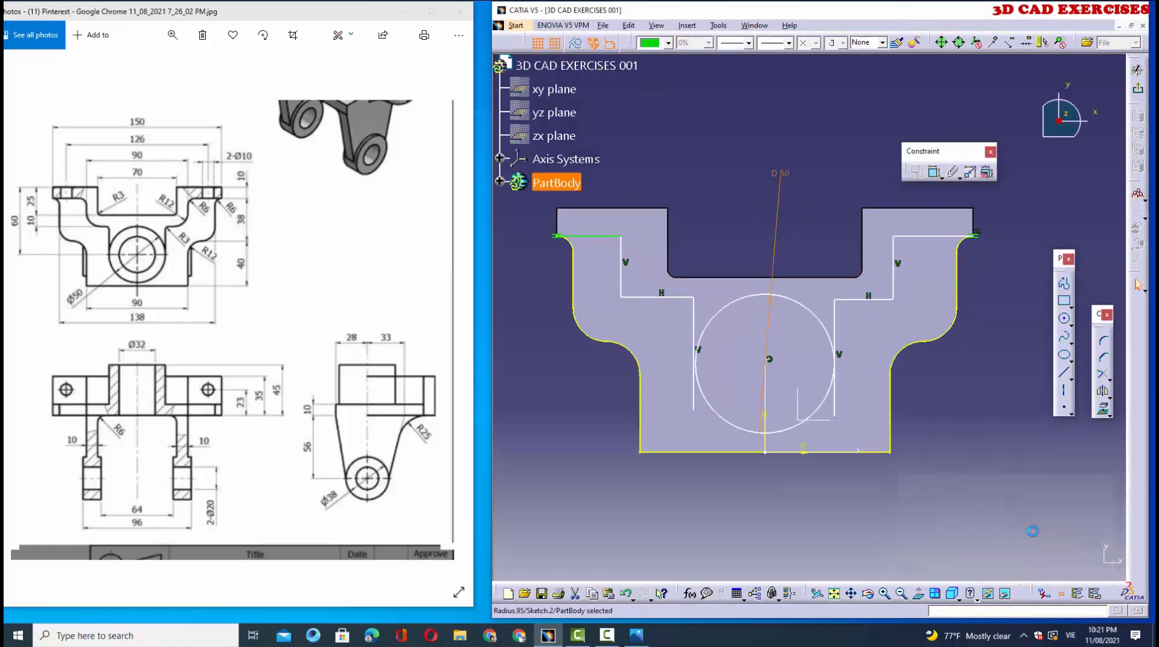
Step: Constrain the circle's centre 60 mm below the bracket's upper edge
click(933, 172)
click(769, 361)
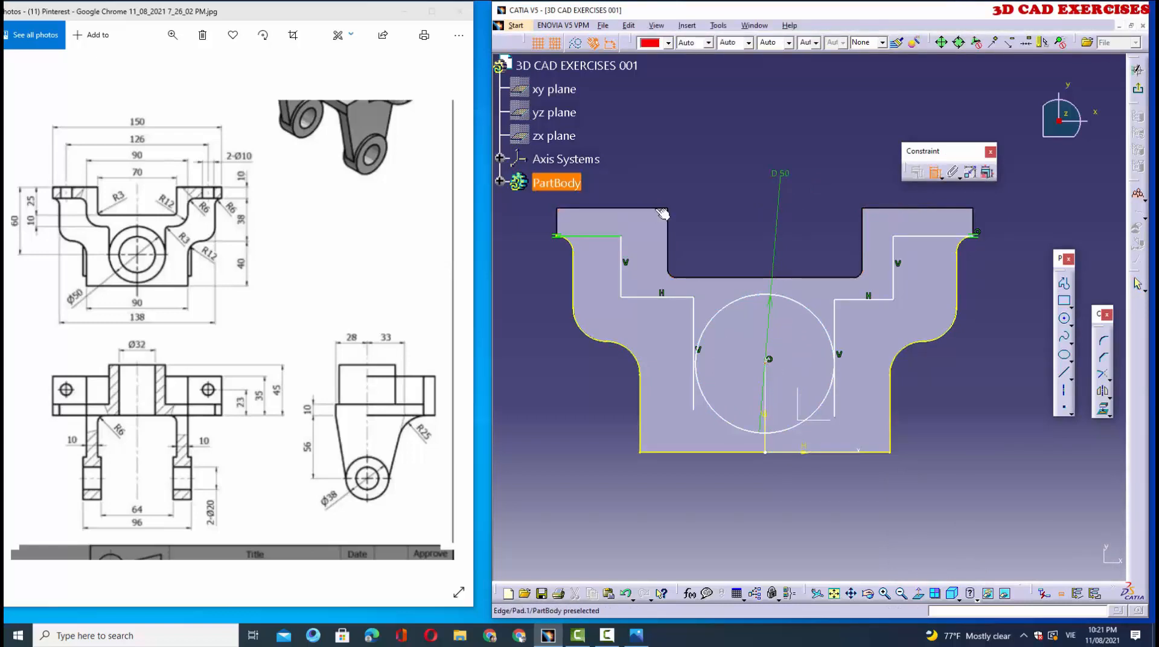
click(663, 213)
double_click(710, 145)
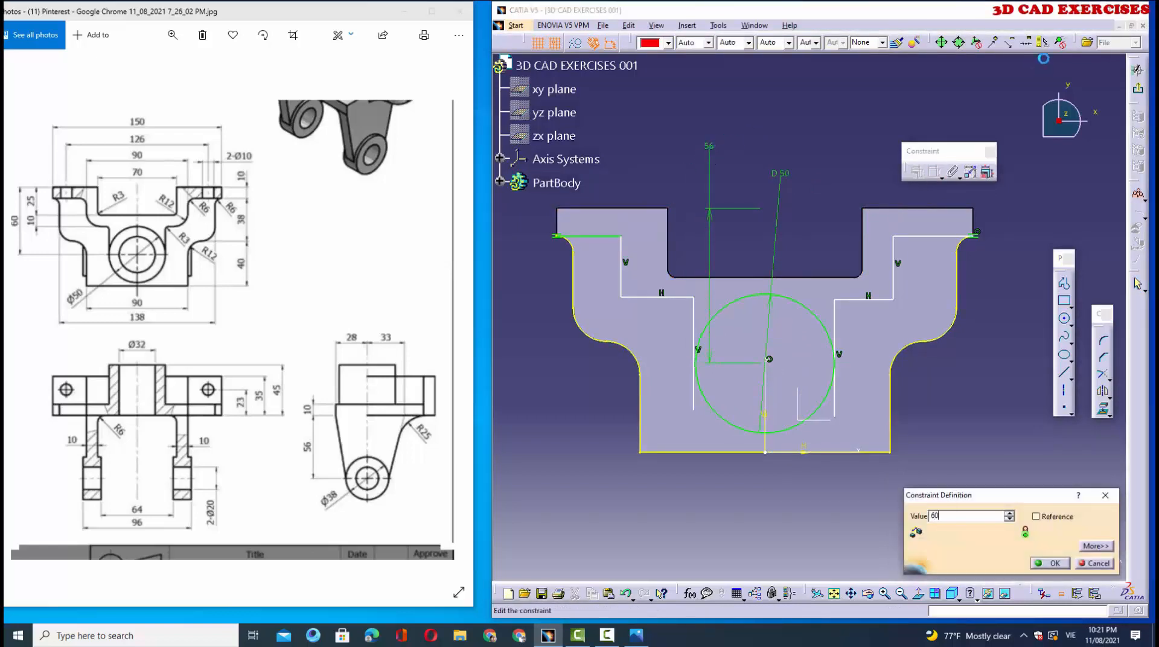
click(1050, 563)
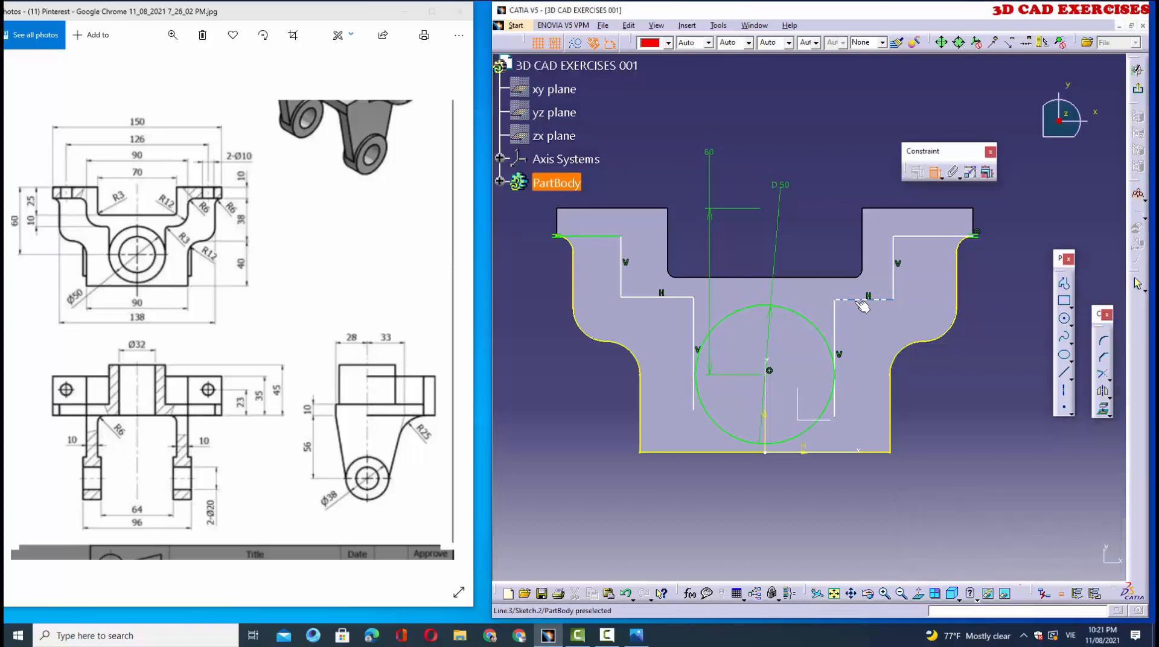
Step: Offset the right stepped profile's horizontal and upper vertical lines 10 mm each from the slot's floor and right wall
click(820, 241)
double_click(820, 241)
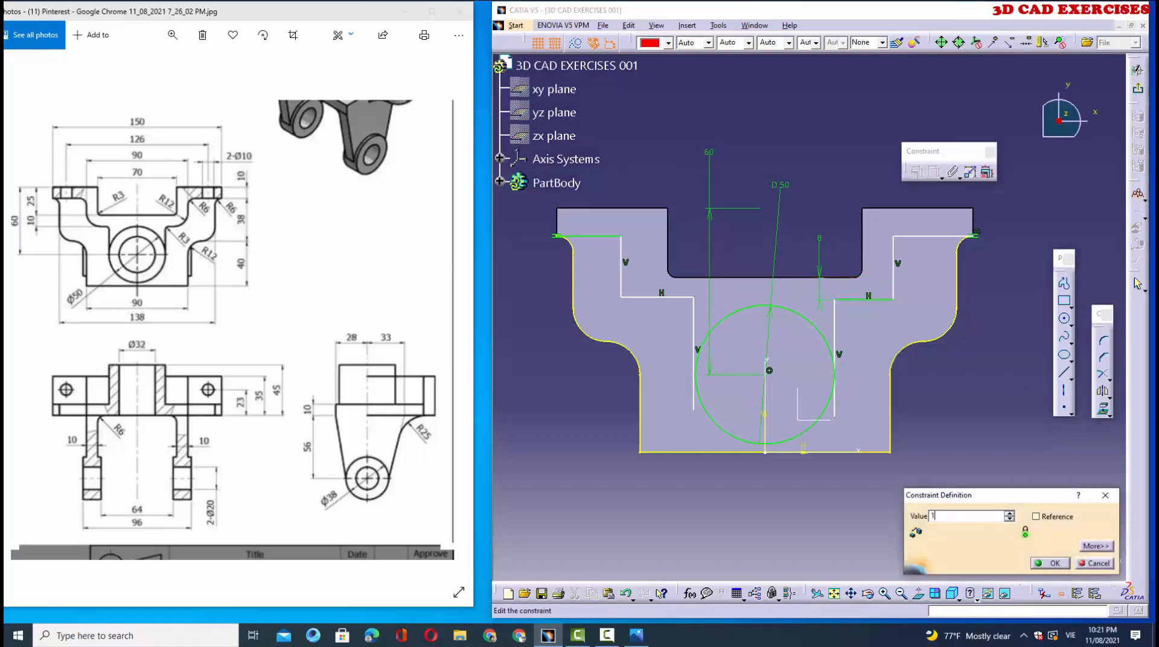
click(1051, 562)
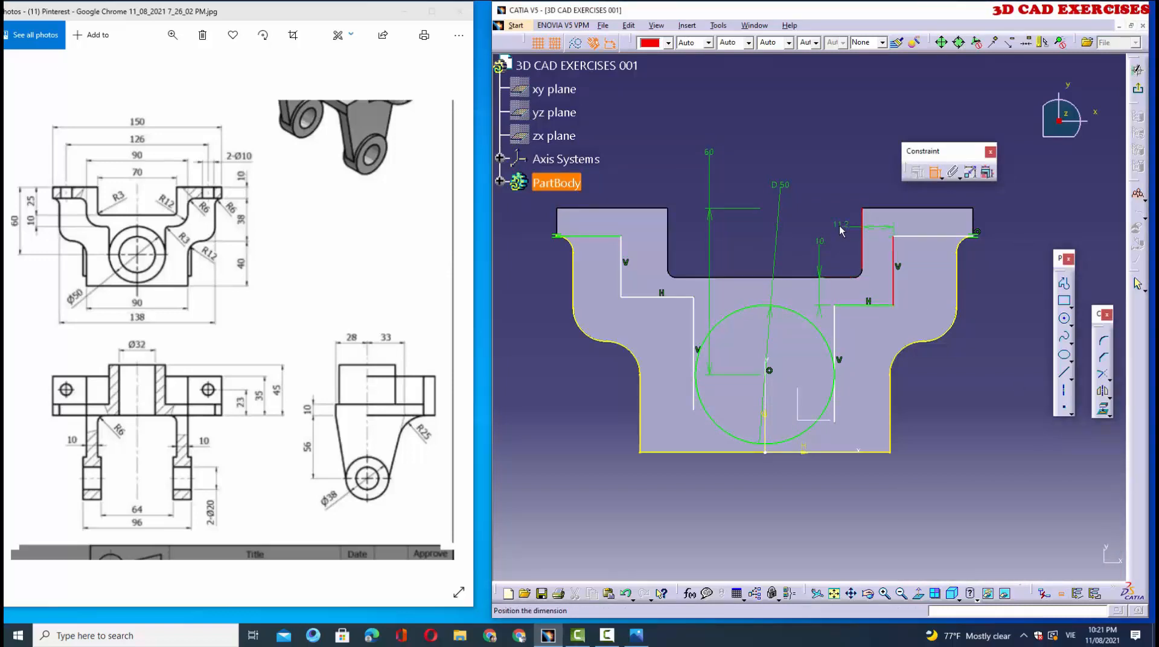
click(839, 230)
double_click(839, 225)
text(10)
click(1051, 563)
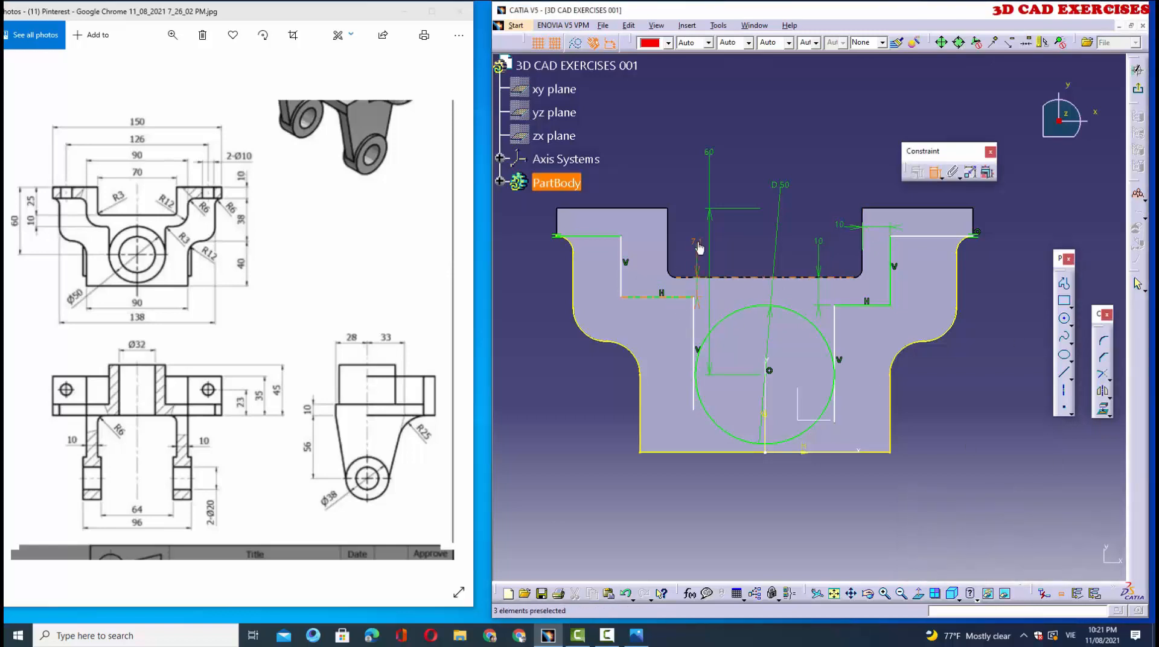
Step: Offset the left stepped profile's horizontal and upper vertical lines 10 mm each from the slot's floor and left wall
double_click(697, 246)
click(1051, 562)
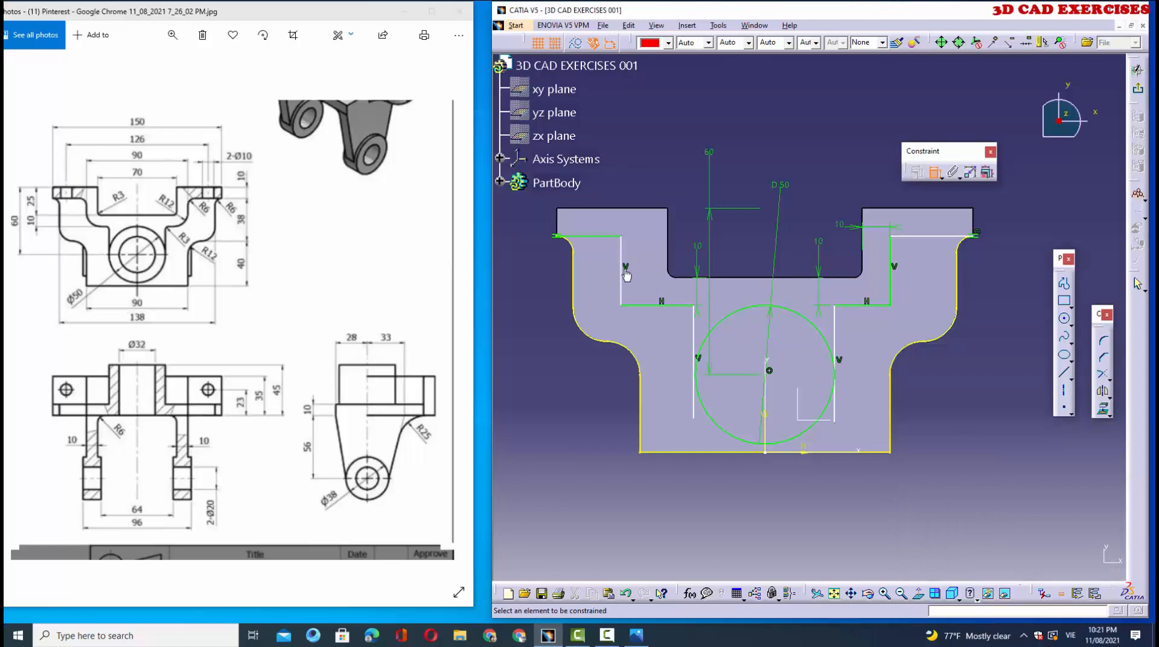
click(688, 233)
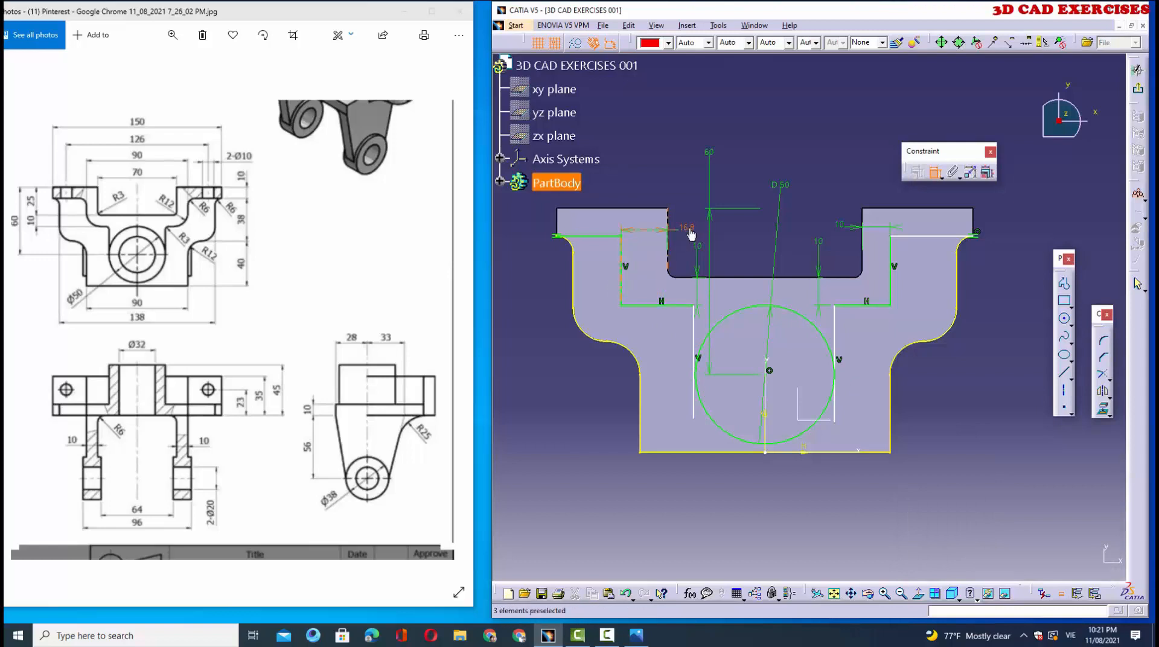
double_click(688, 228)
text(10)
click(1051, 563)
Step: Make the left and right lower vertical lines tangent to the 50 mm circle
click(695, 338)
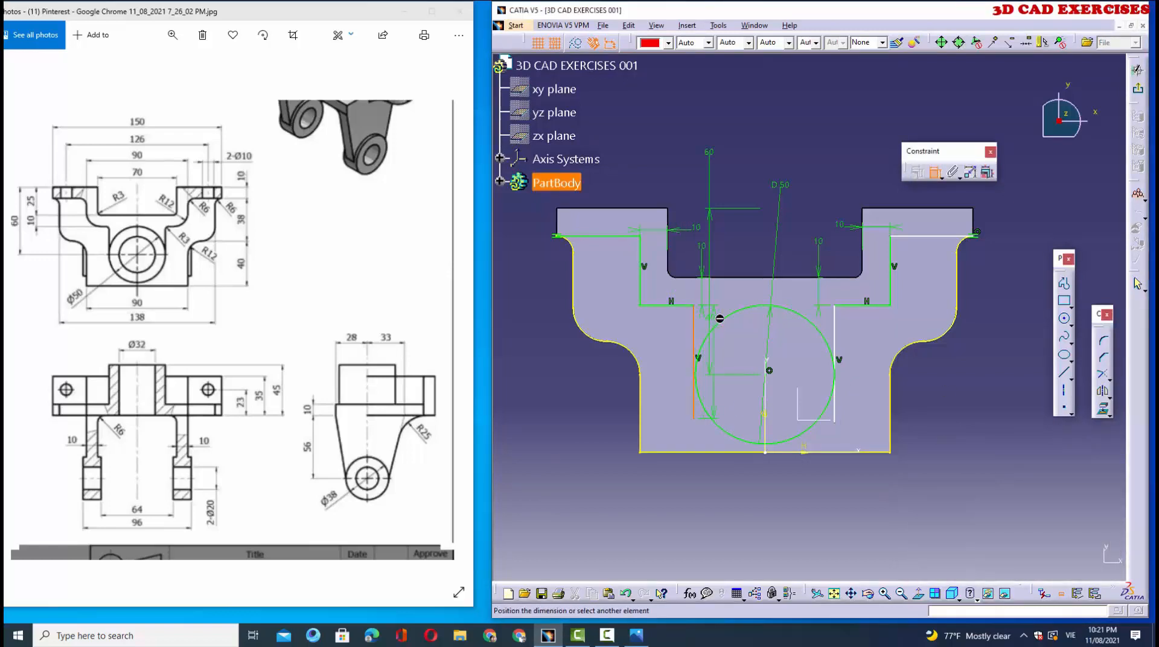
click(722, 320)
right_click(755, 242)
click(787, 293)
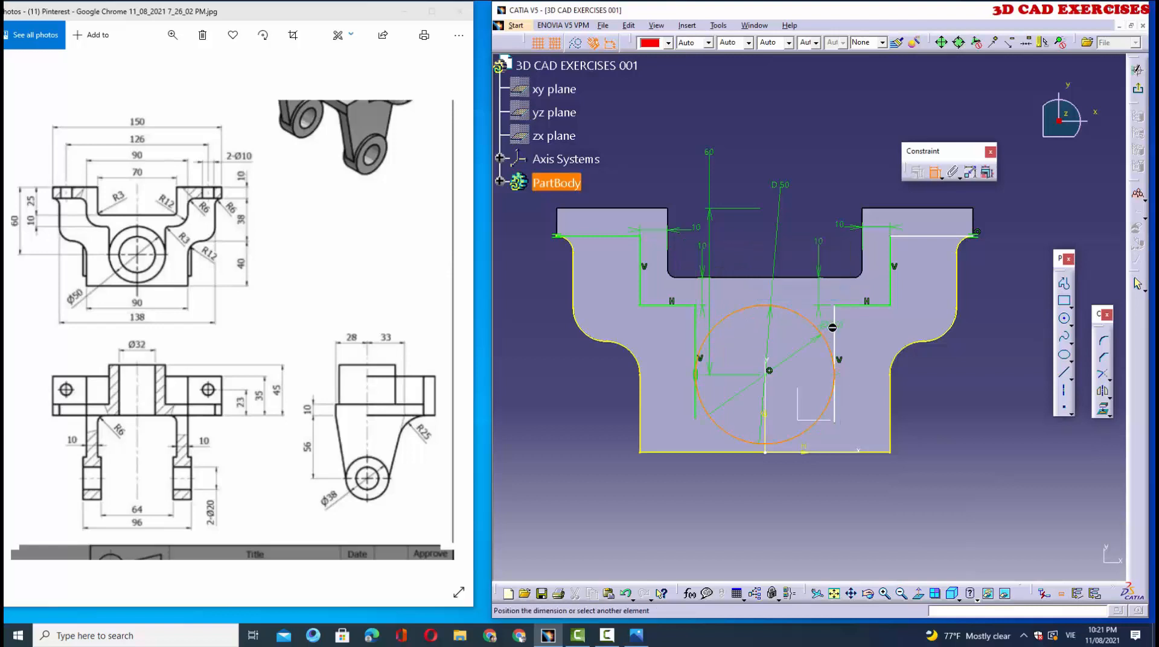
right_click(830, 268)
click(828, 257)
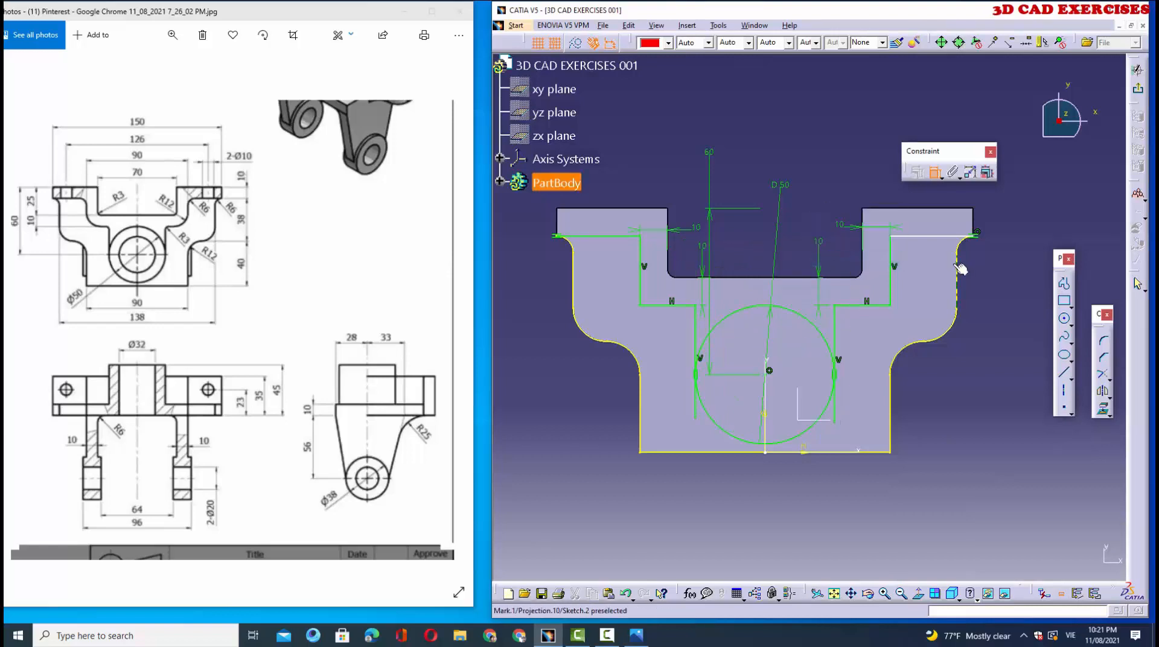
Step: Try a distance constraint between the right flange's upper edge and the stepped profile's top line, then delete it
click(940, 208)
click(1015, 179)
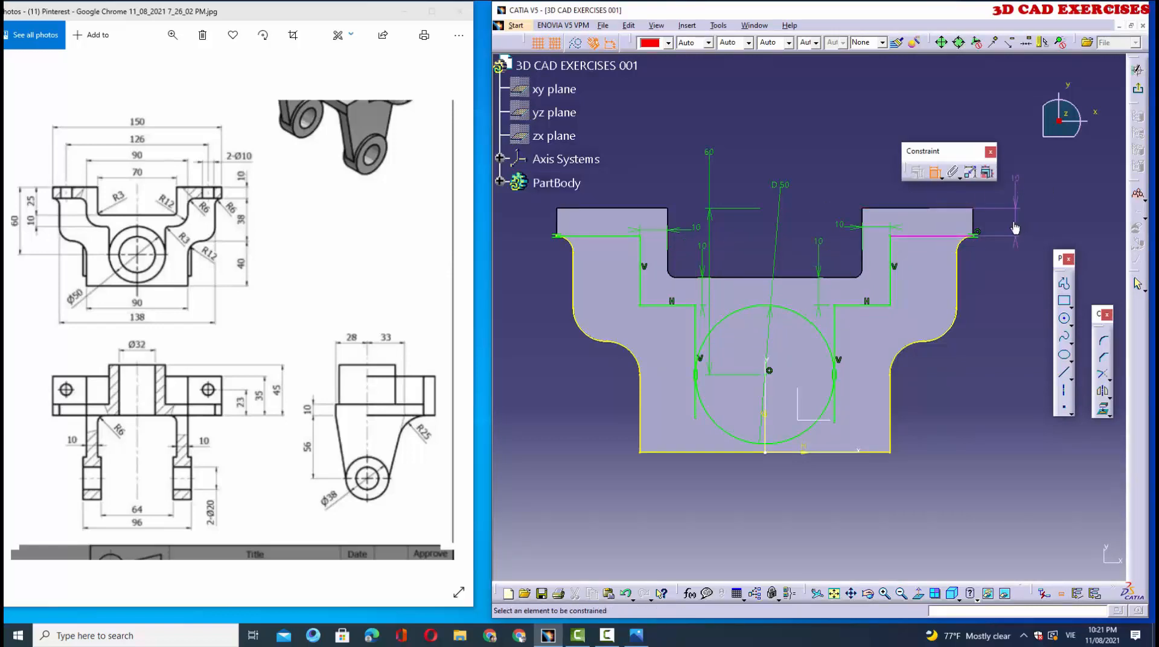
click(1017, 181)
key(Delete)
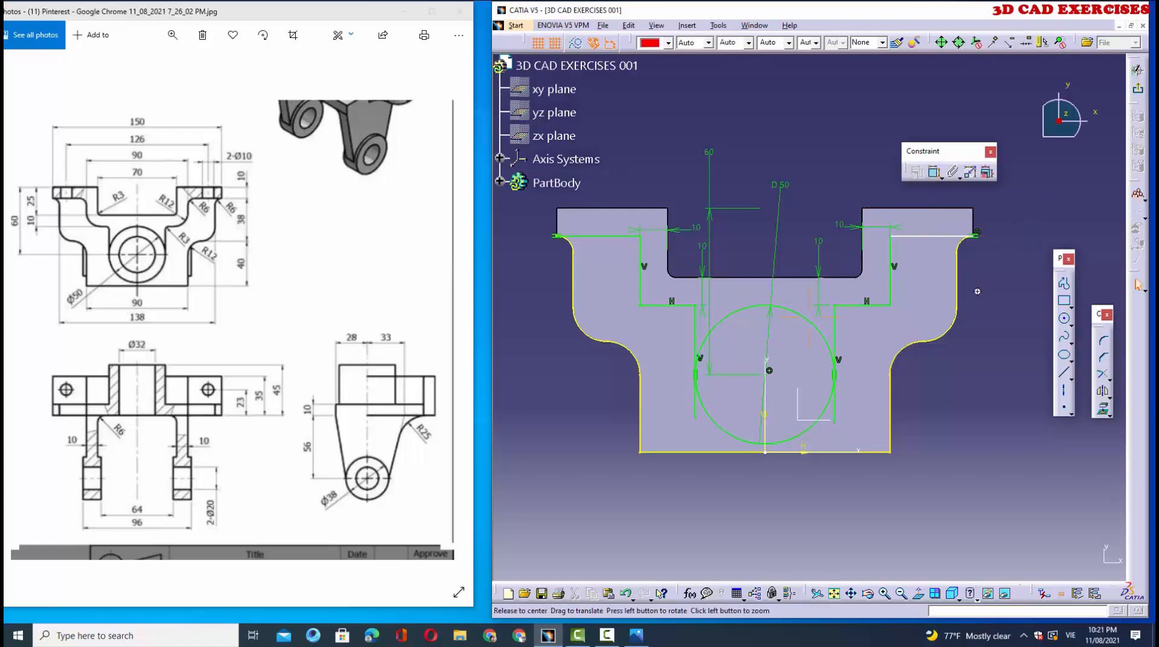
middle_drag(978, 289, 770, 343)
mouse_move(776, 383)
ctrl+middle_down()
mouse_move(694, 276)
mouse_move(826, 373)
ctrl+middle_up()
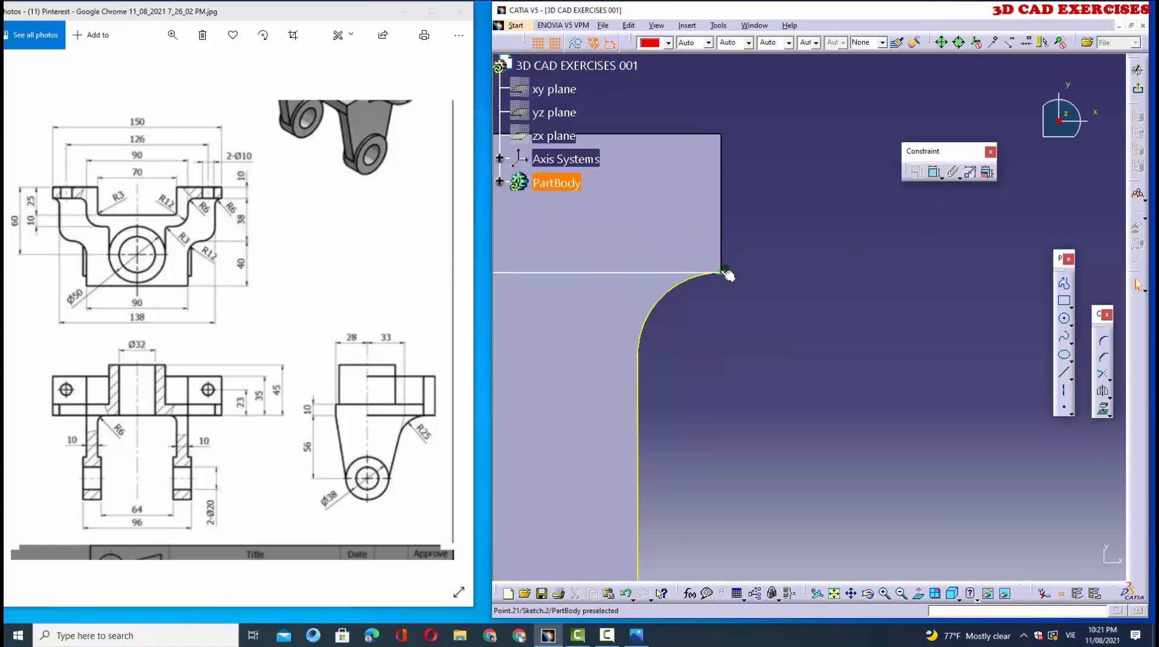
click(723, 273)
ctrl+click(721, 254)
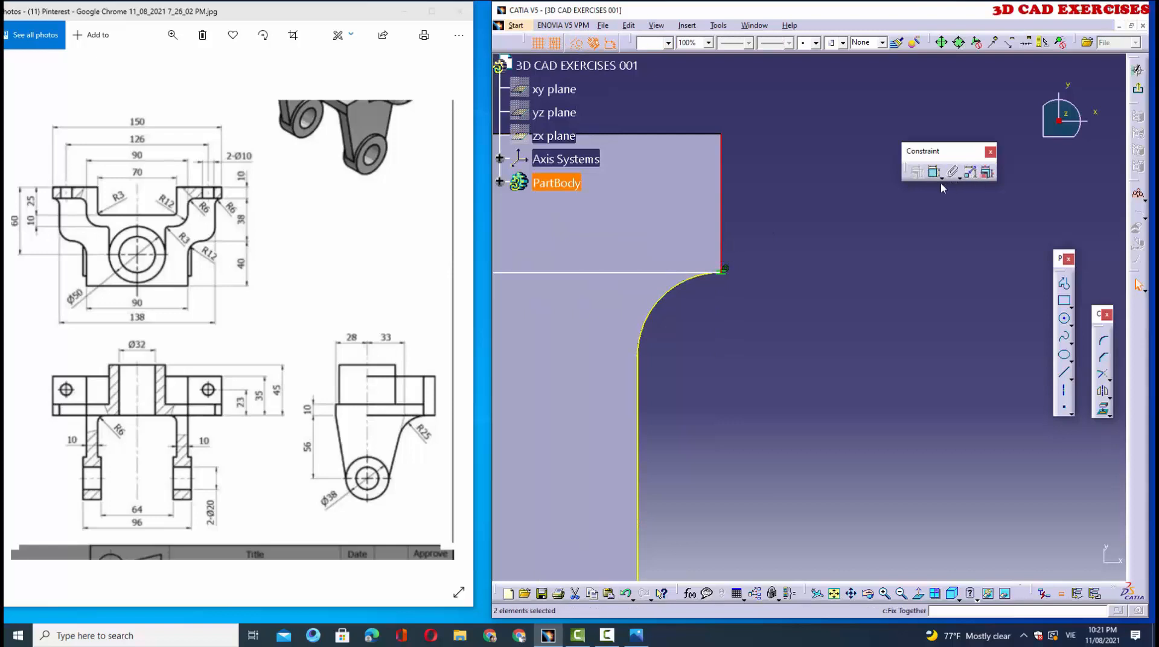
click(724, 269)
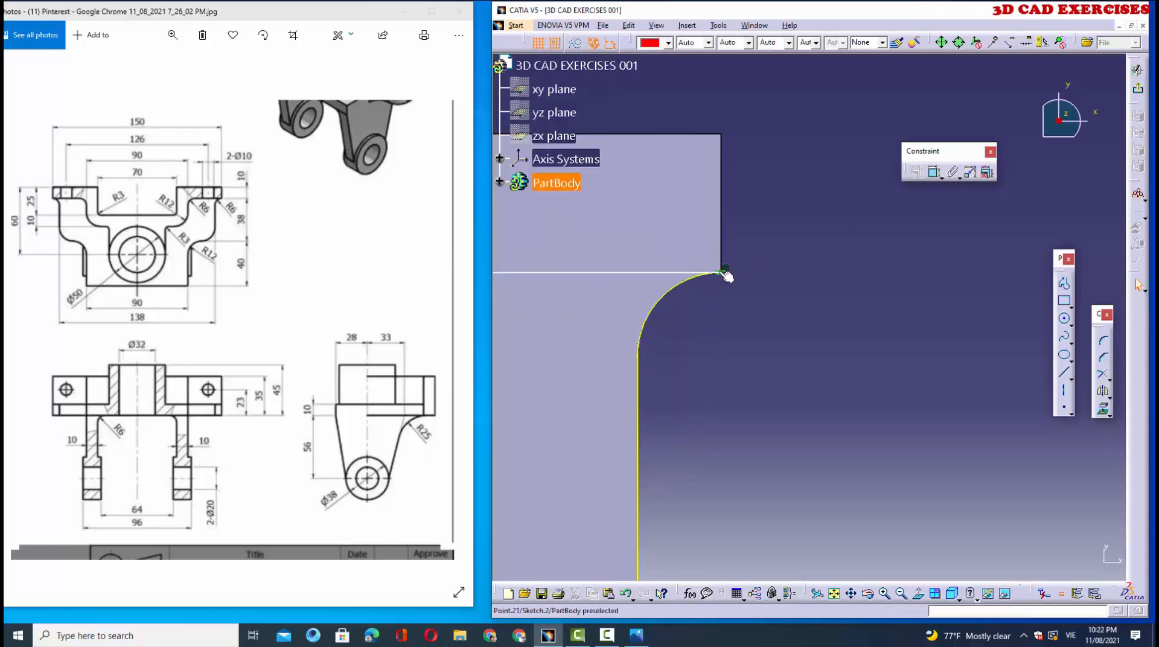
click(918, 184)
mouse_move(900, 235)
ctrl+middle_down()
mouse_move(885, 357)
mouse_move(833, 383)
mouse_move(995, 326)
ctrl+middle_up()
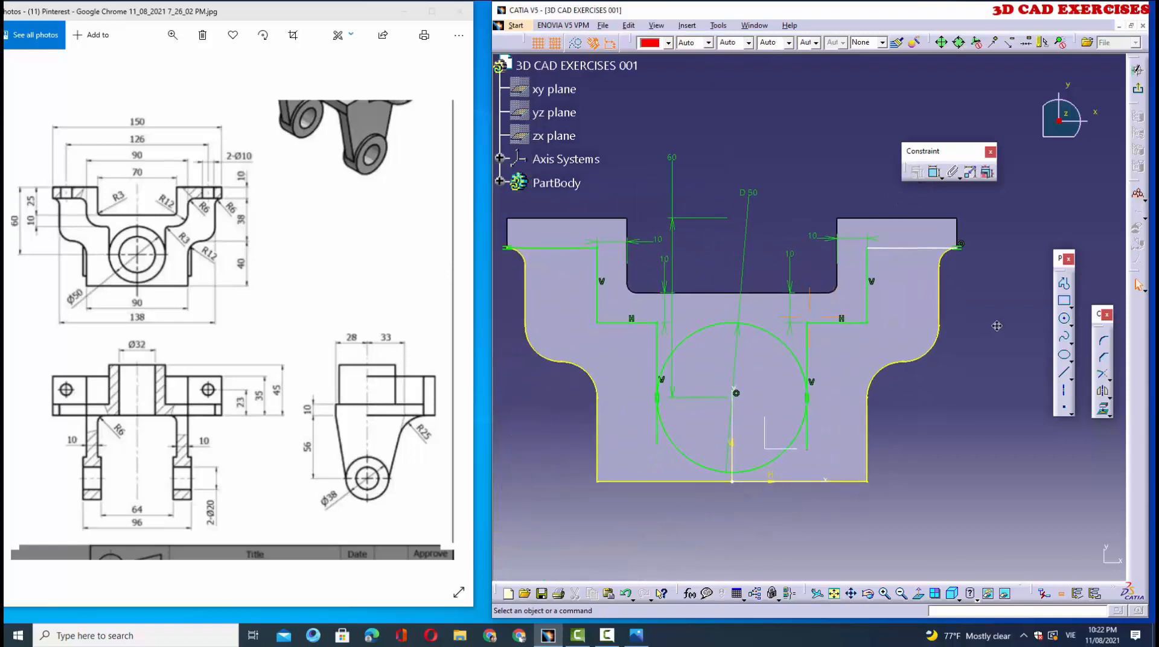
click(912, 249)
click(916, 172)
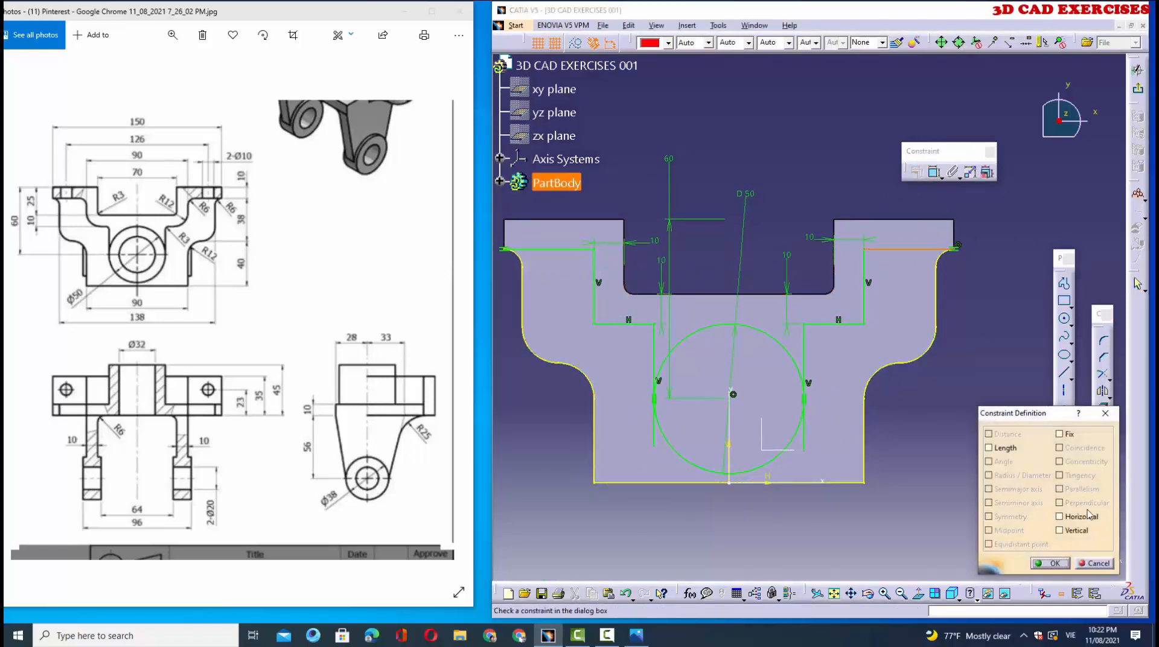
click(1090, 566)
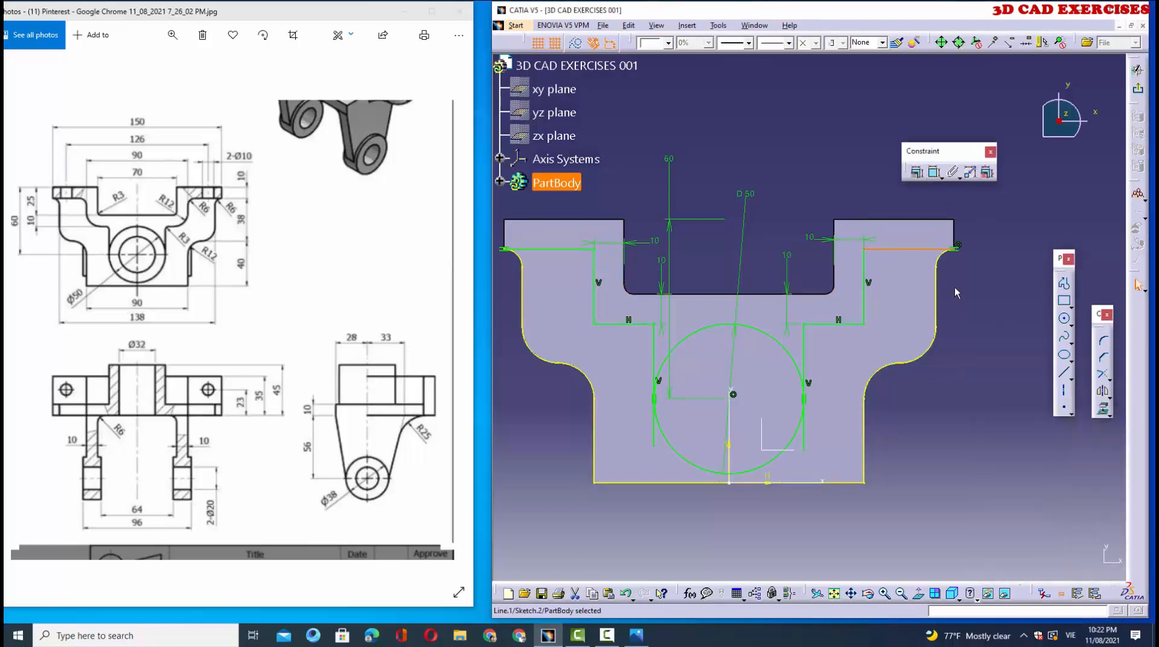
Step: Try dimensioning the right top line from the flange's upper edge, then delete that dimension and the coincidence at the line's outer end
click(934, 172)
click(920, 219)
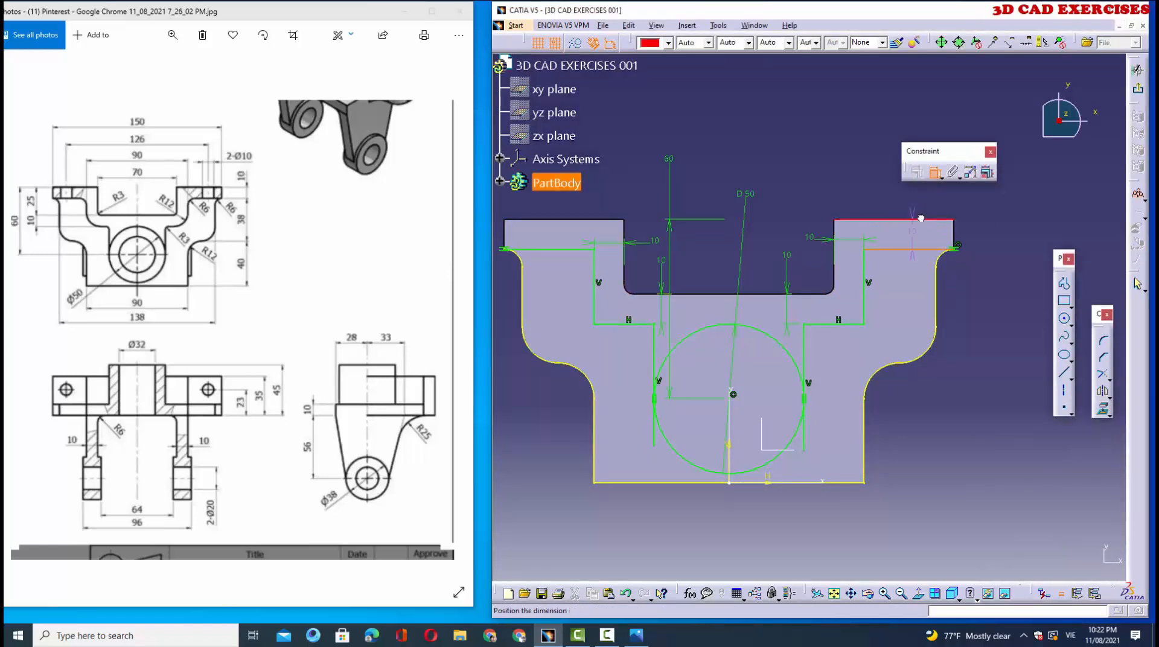
click(1000, 196)
click(961, 244)
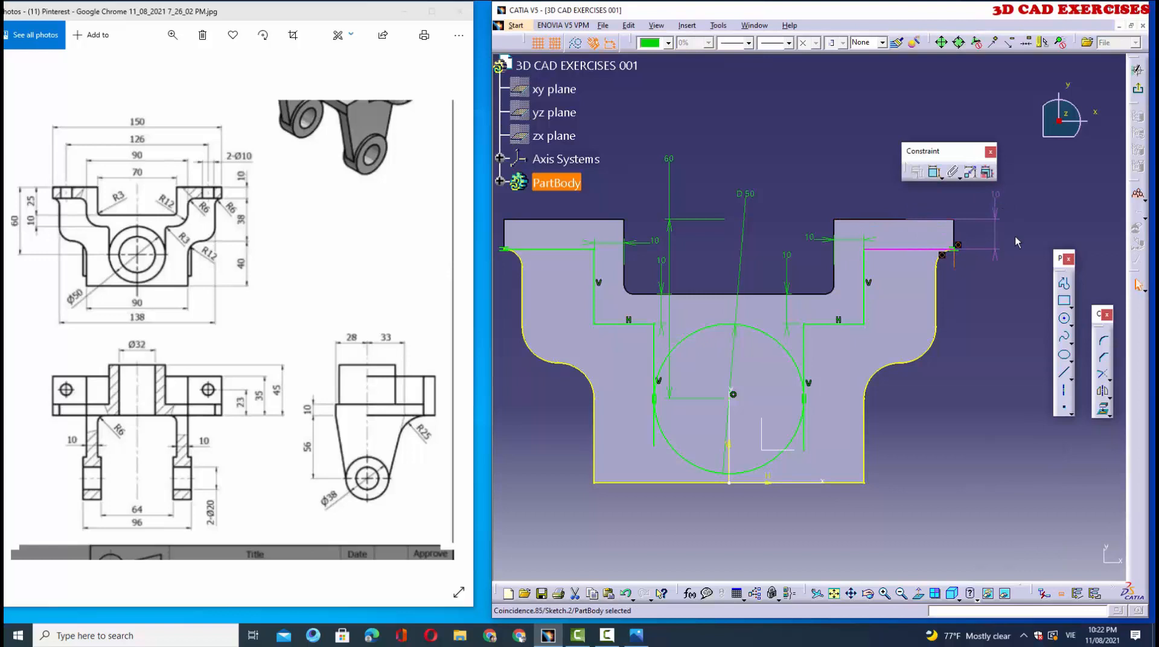
key(Delete)
click(997, 196)
key(Delete)
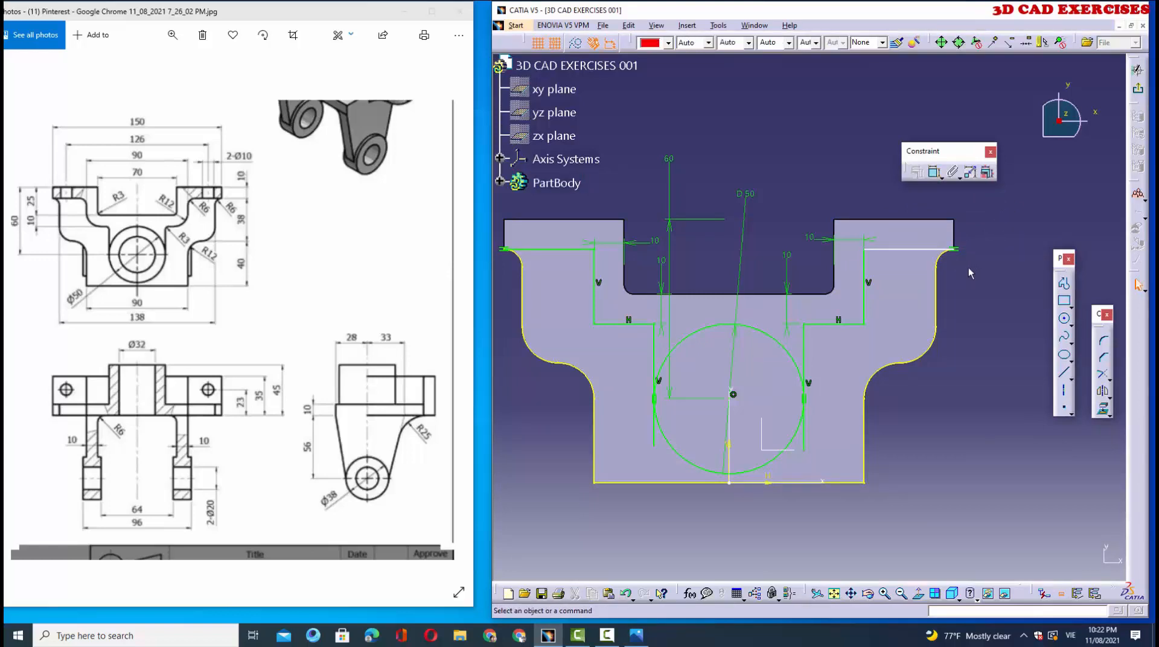
Step: Replace the right top line with a new horizontal line from the stepped profile's upper corner to the flange's outer edge
click(915, 248)
key(Delete)
click(1064, 373)
click(867, 248)
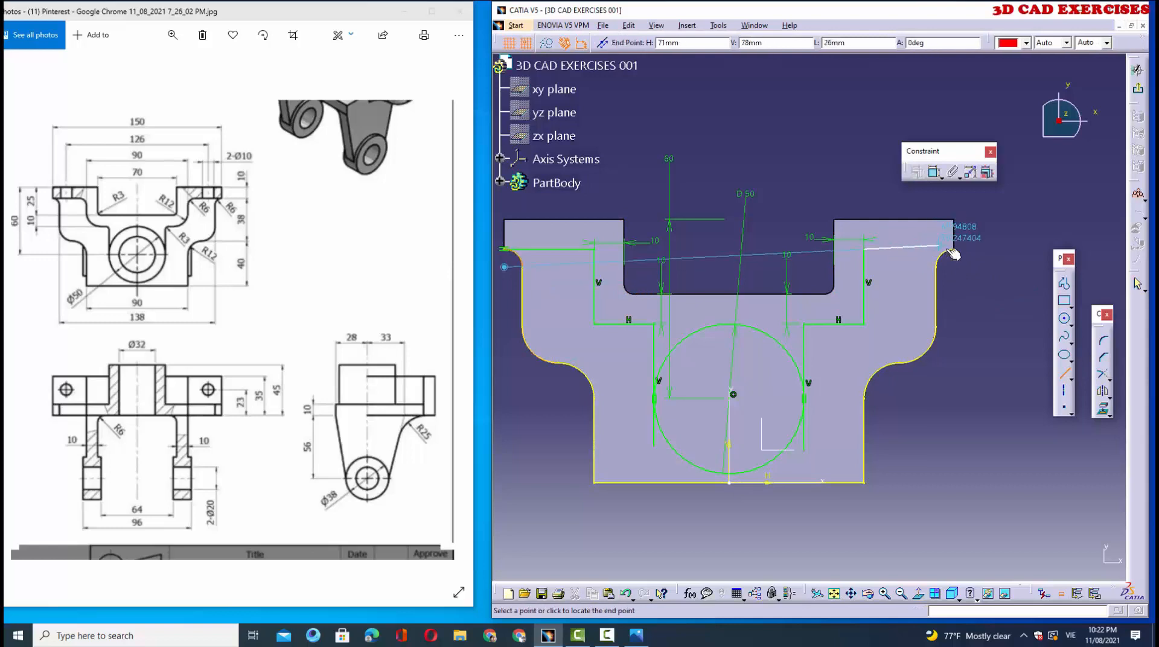
click(954, 248)
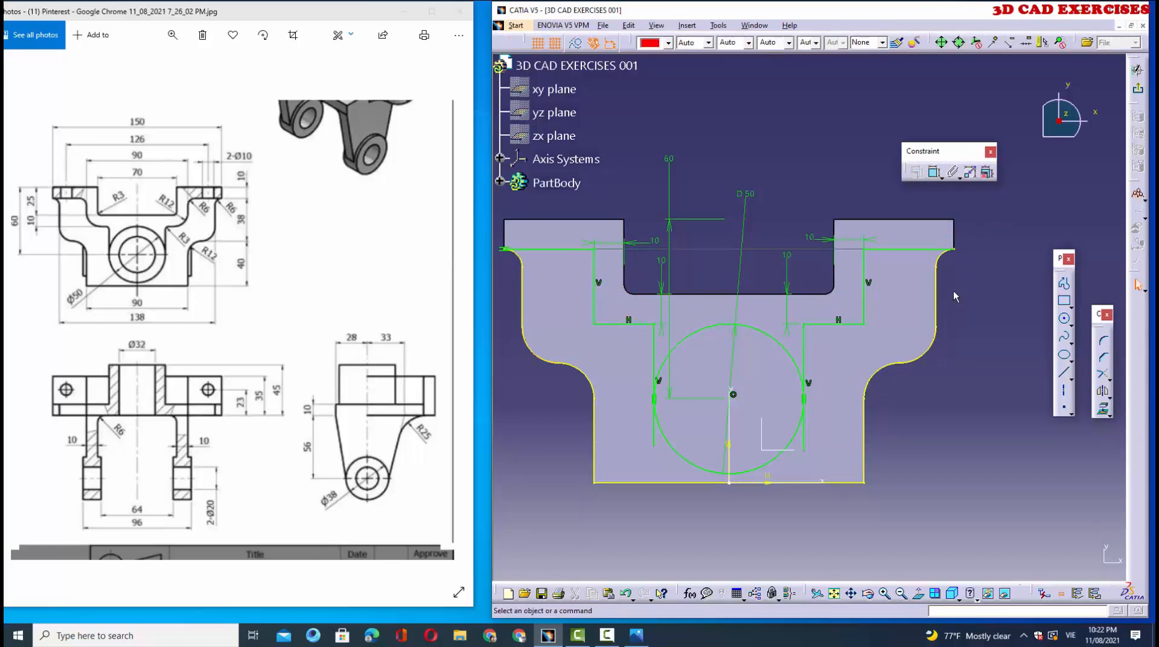
Step: Trim the lower vertical lines' excess below the tangent points and remove the circle's upper arc between them
click(1108, 377)
click(1110, 386)
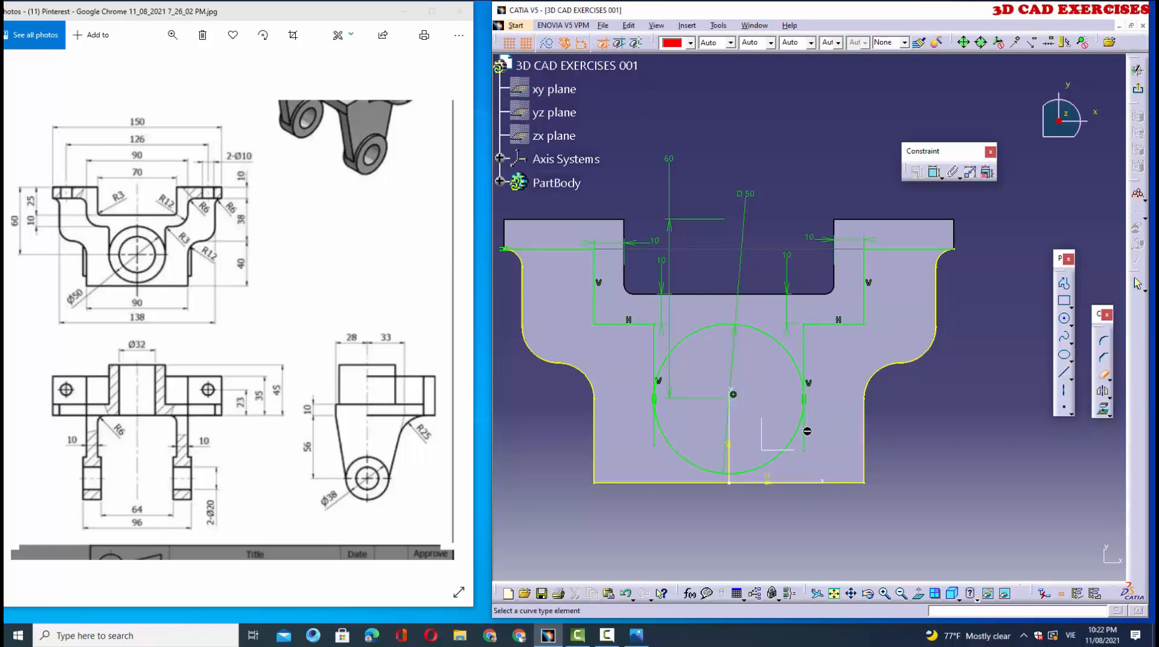
click(654, 434)
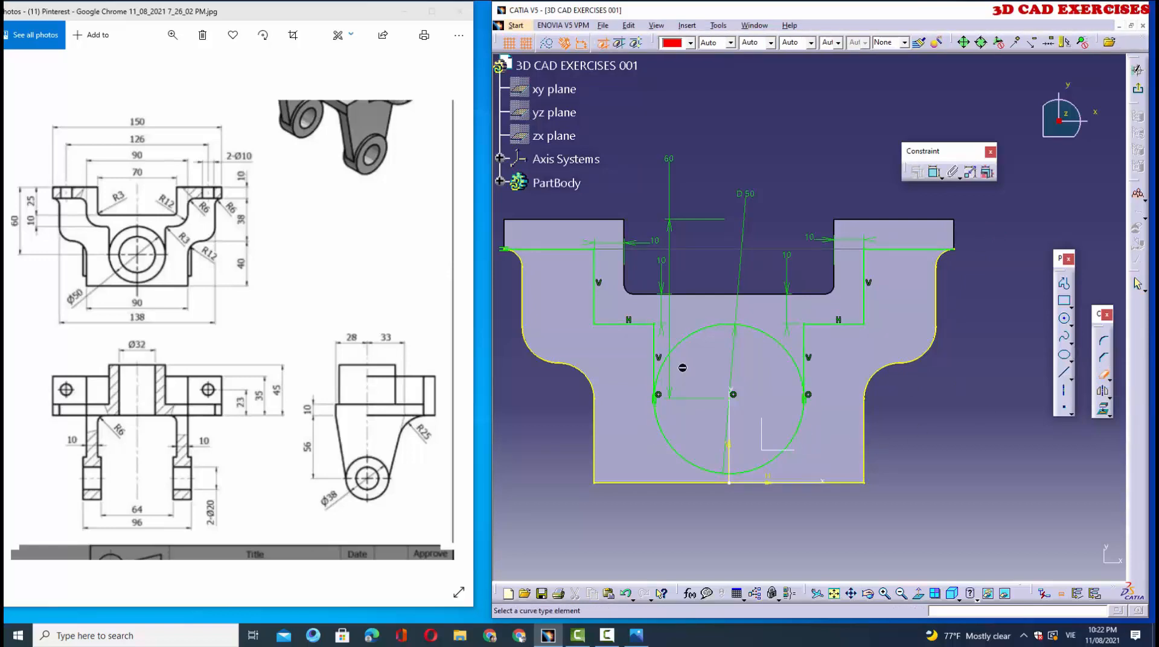
click(703, 334)
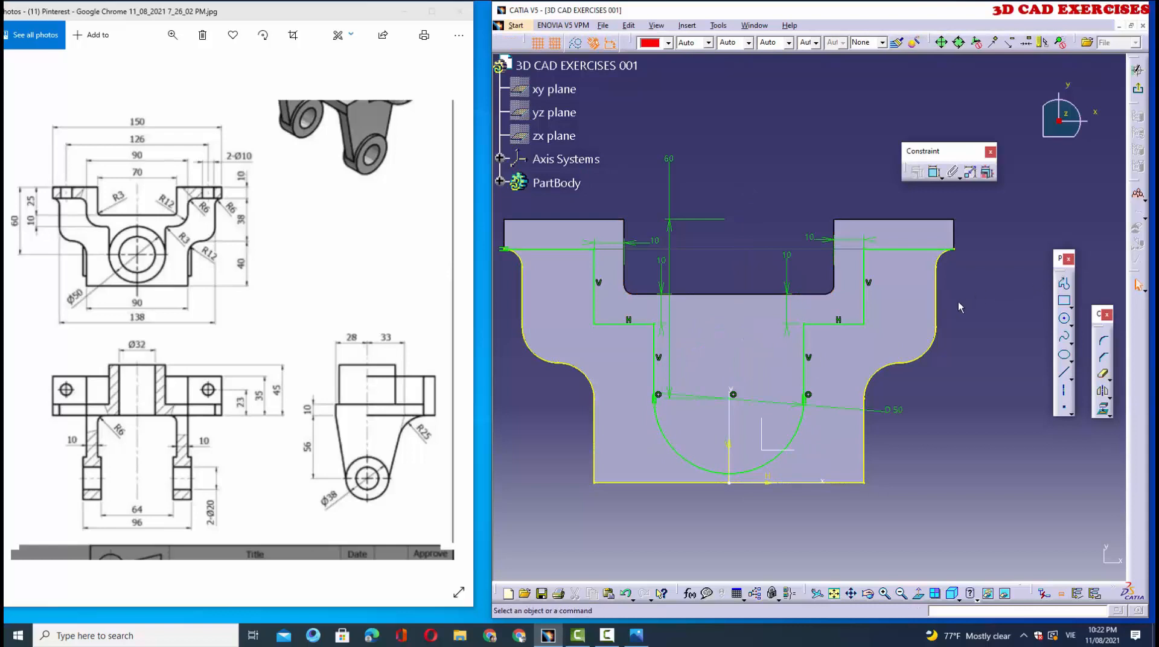
Step: Round the corner between the right top line and the upper vertical line with a 6 mm radius
click(1104, 341)
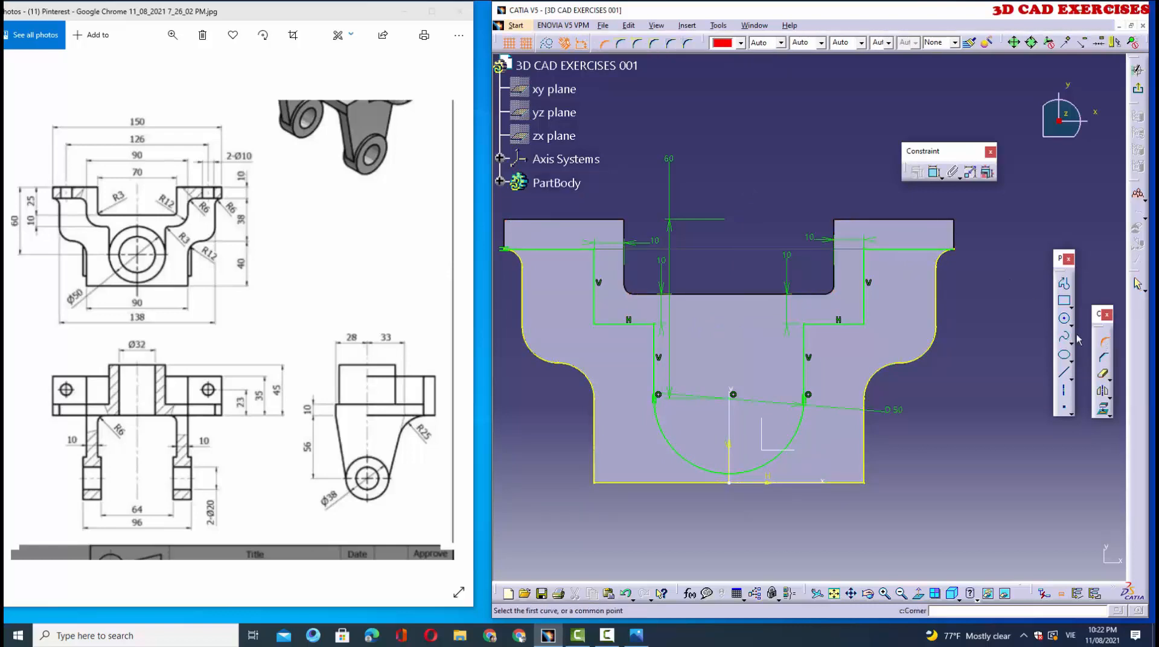
click(888, 256)
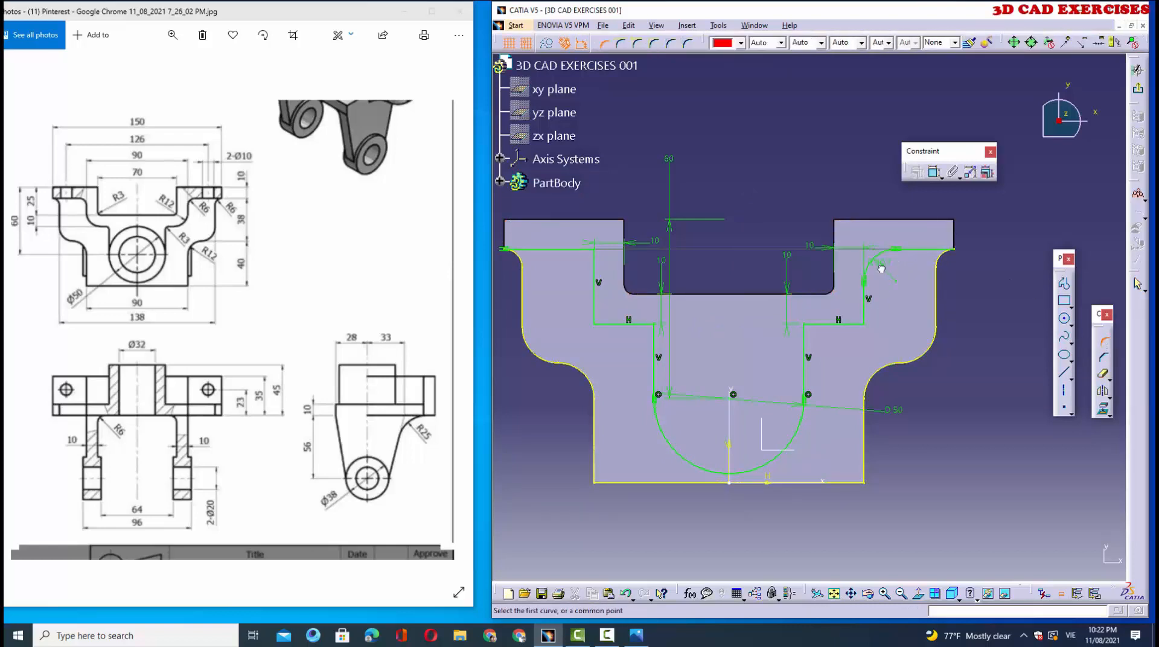
double_click(879, 263)
text(6)
key(Return)
Step: Round the right step's corners with a 3 mm radius at the lower vertical line and 12 mm at the upper vertical line
click(805, 336)
click(818, 326)
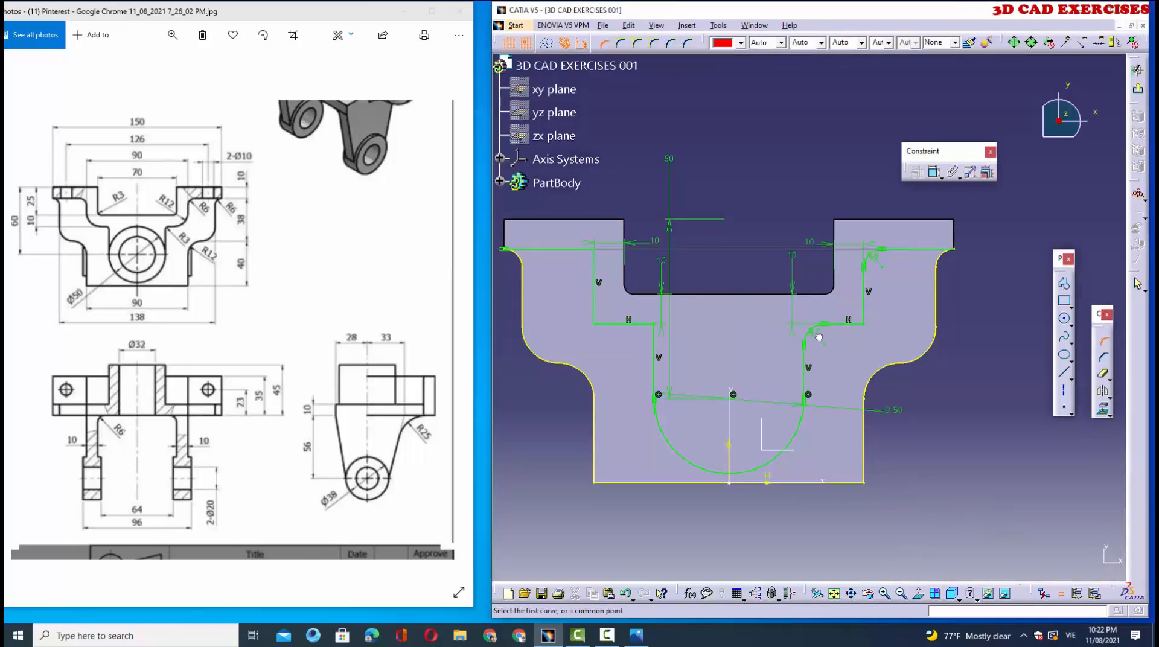
double_click(818, 337)
key(Return)
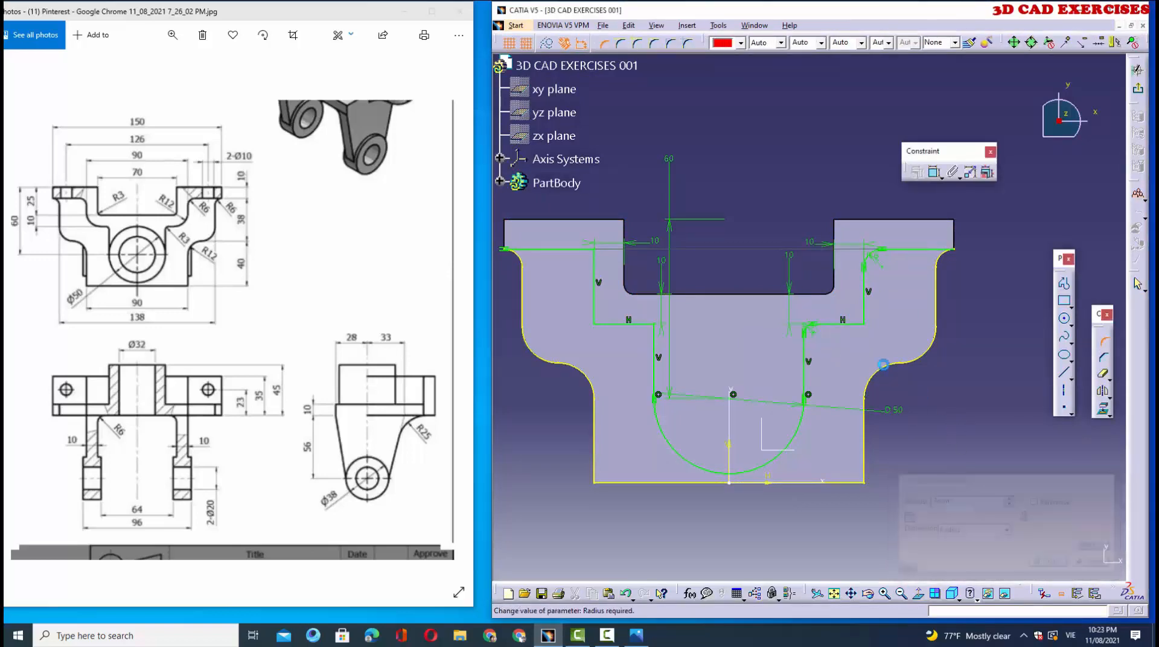
click(861, 311)
double_click(846, 307)
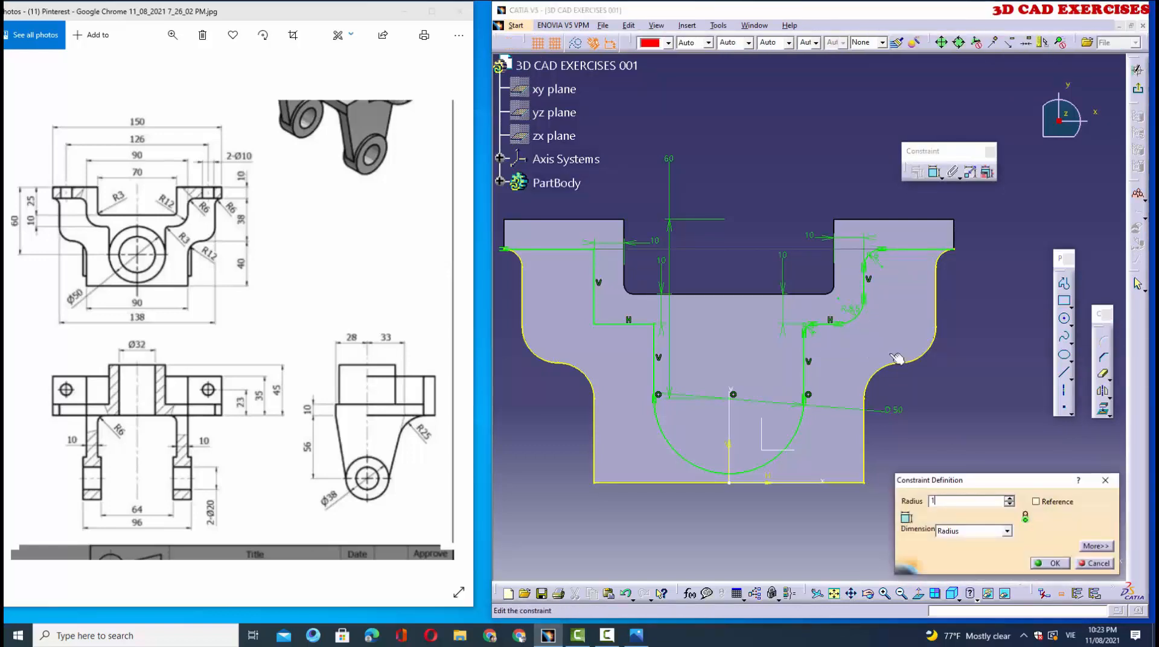
text(12mm)
key(Return)
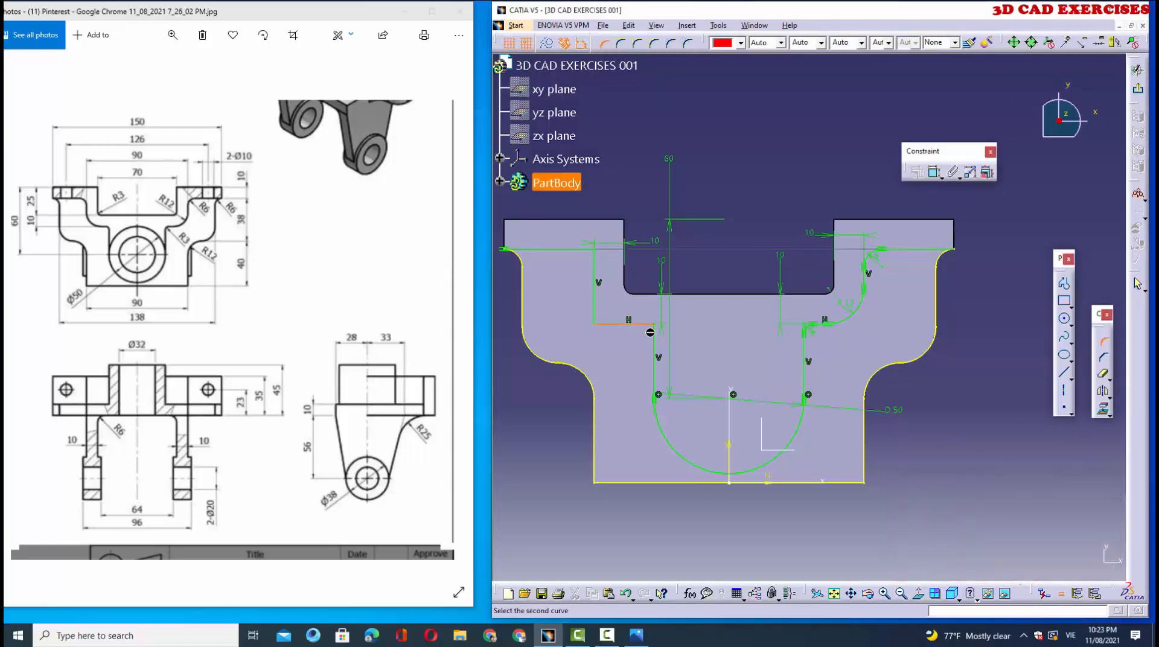
Step: Round the left step's corners with a 3 mm radius at the lower vertical line and 12 mm at the upper vertical line
click(654, 337)
click(655, 341)
double_click(639, 336)
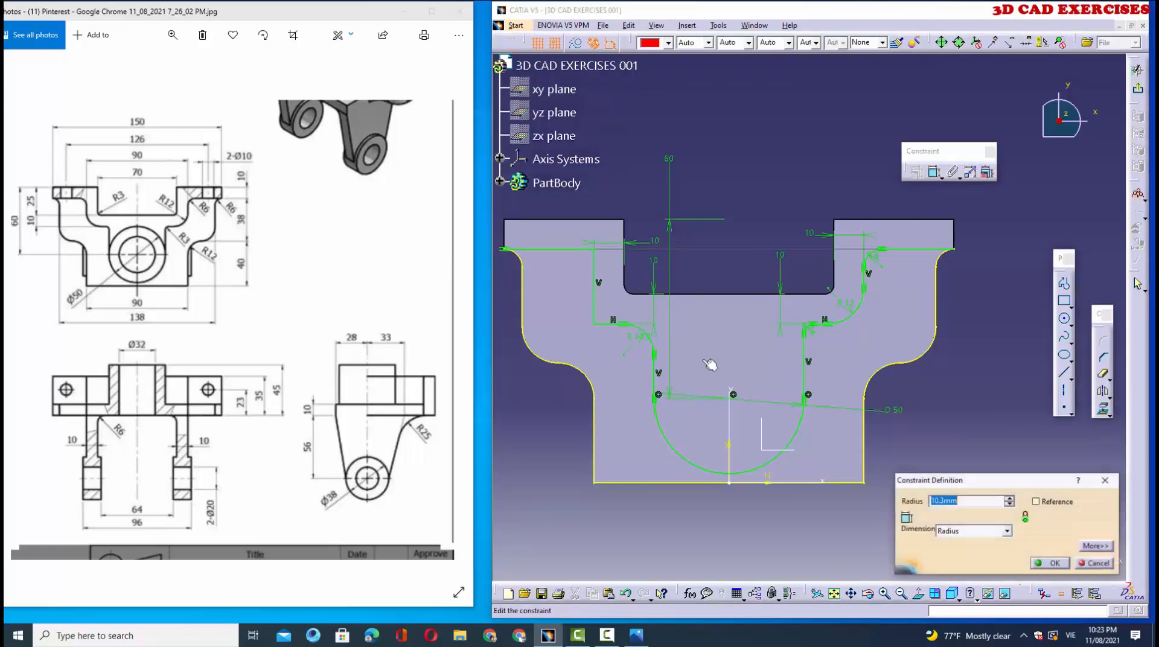
text(3)
click(1052, 561)
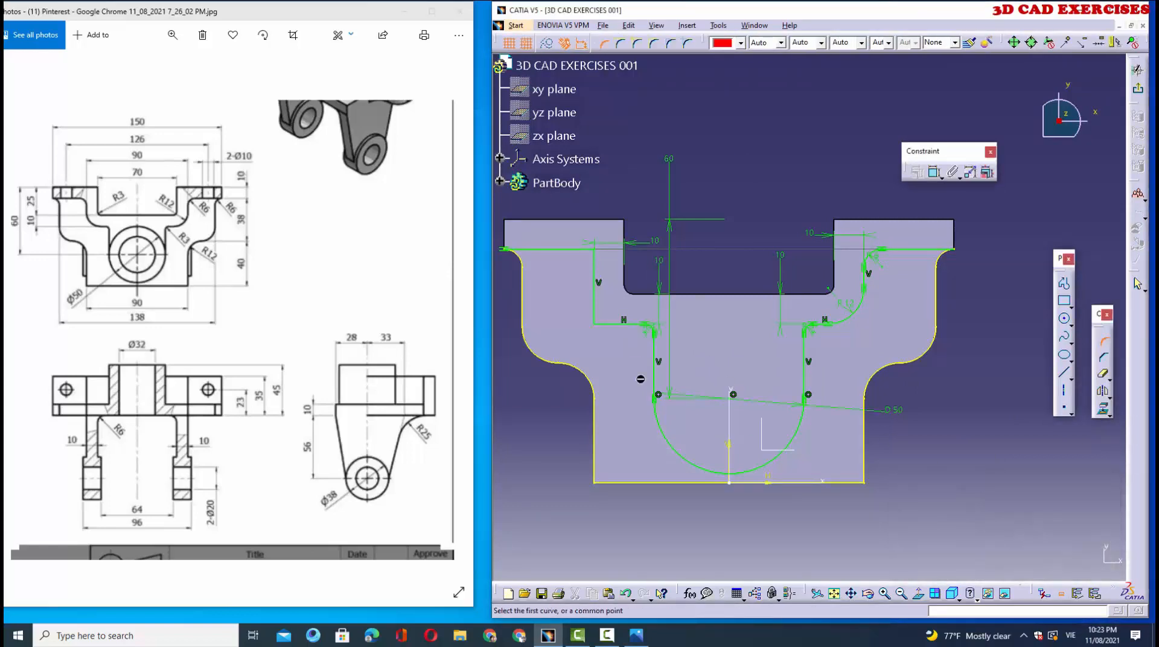
click(595, 308)
click(607, 325)
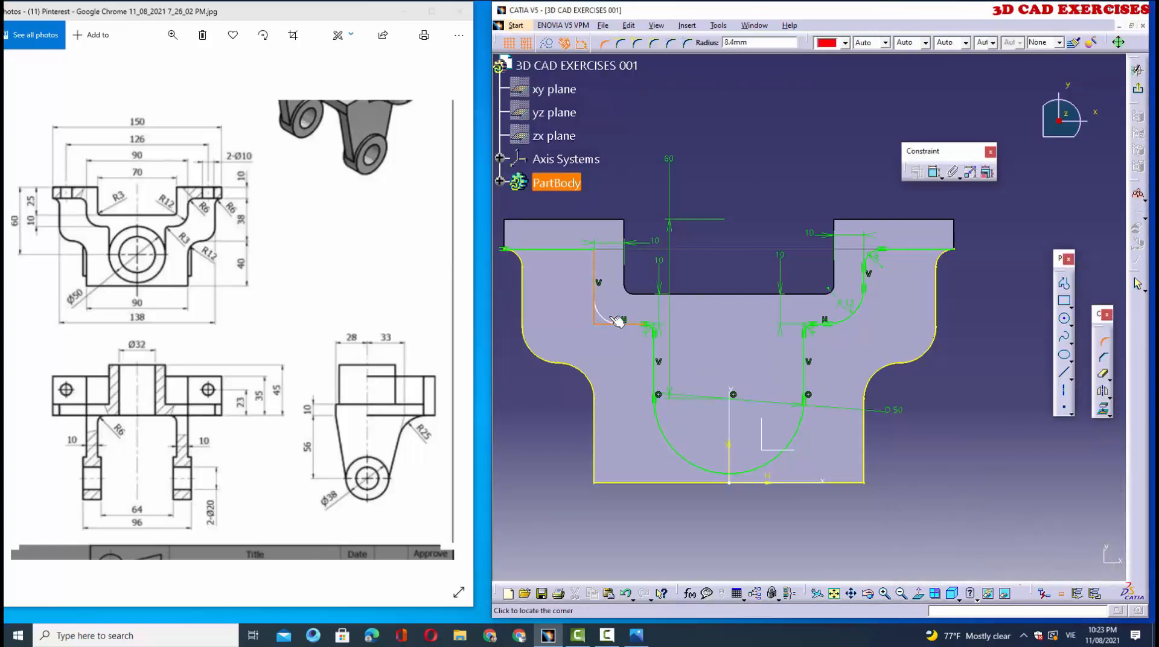
click(613, 312)
double_click(613, 305)
click(1048, 562)
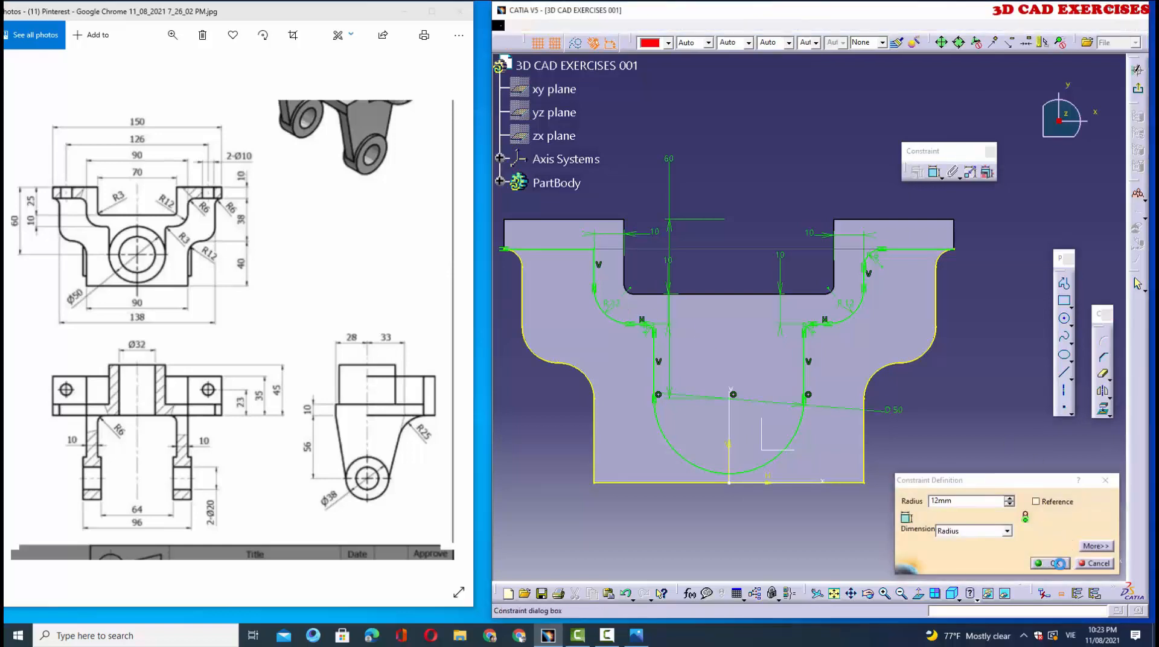
Step: Round the corner between the left top line and the upper vertical line with a 6 mm radius
click(591, 251)
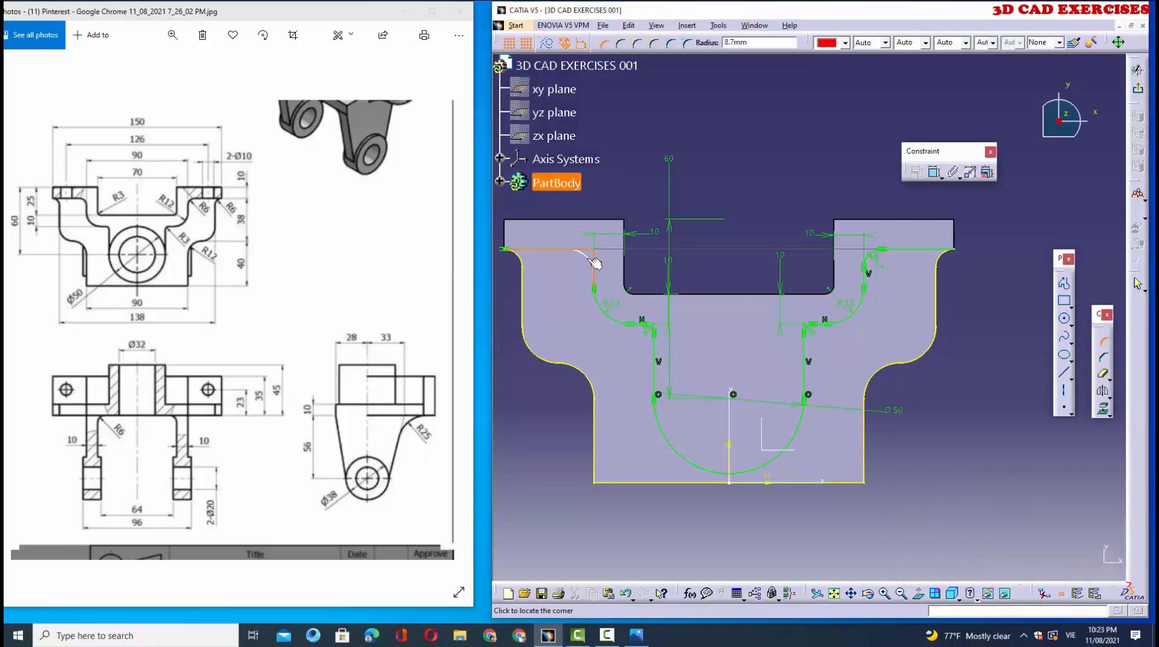
click(590, 260)
double_click(579, 260)
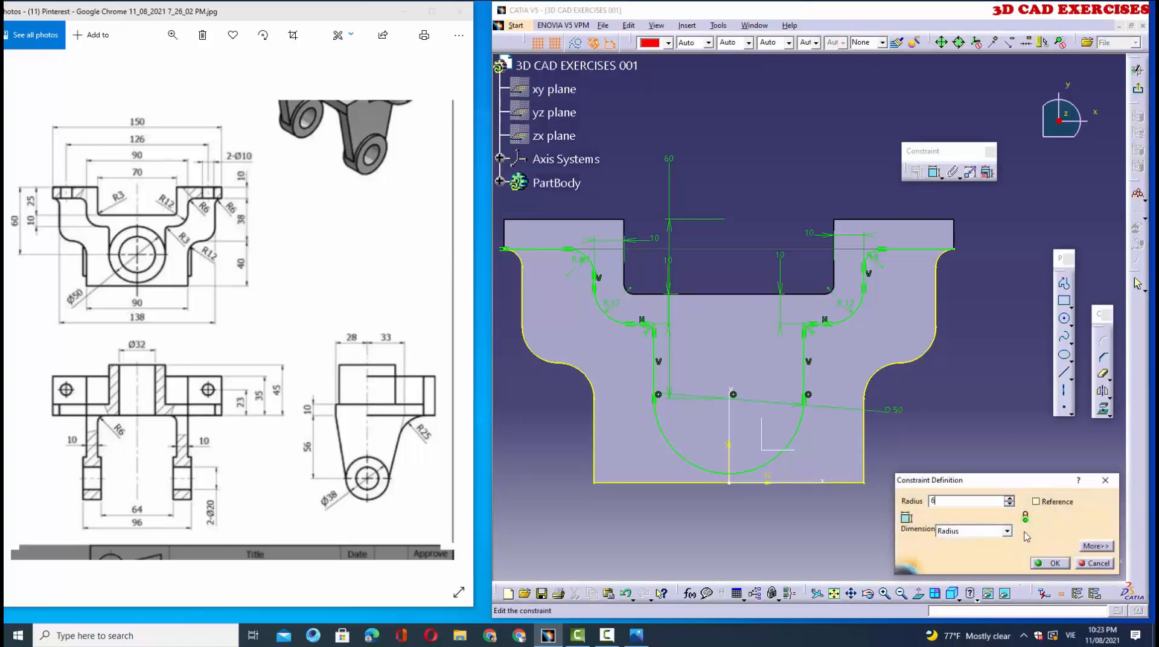
click(1050, 562)
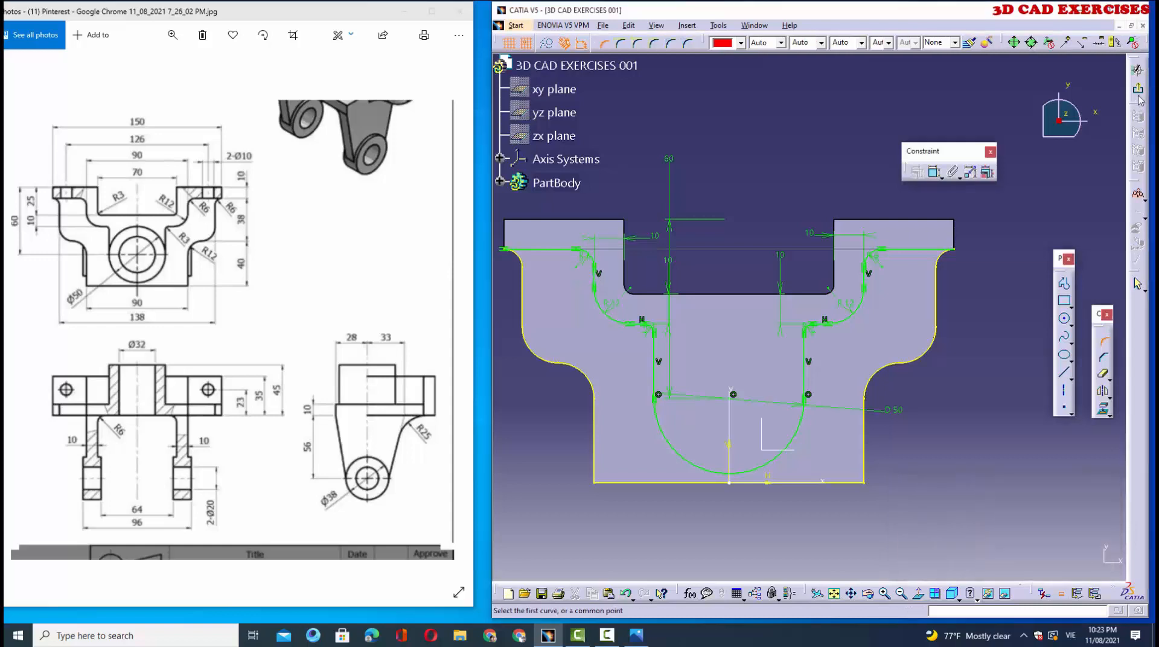
Step: Finish the sketch and pocket the area outside the stepped profile partway into the pad, leaving a base plate underneath
click(1137, 69)
click(1049, 416)
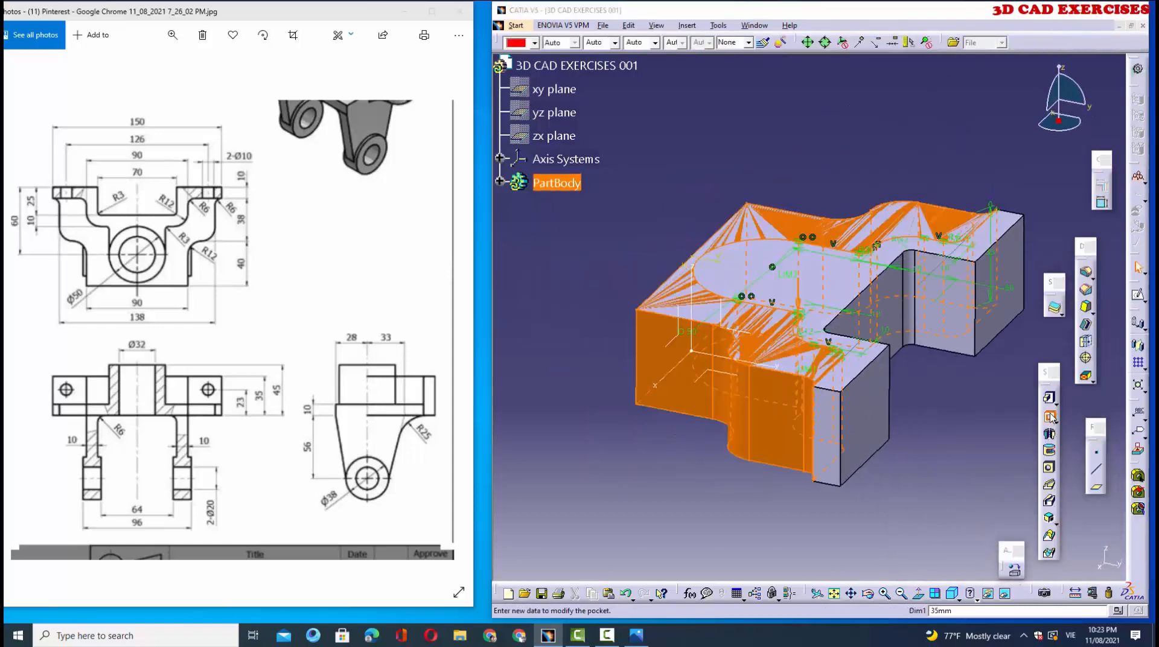
click(1017, 564)
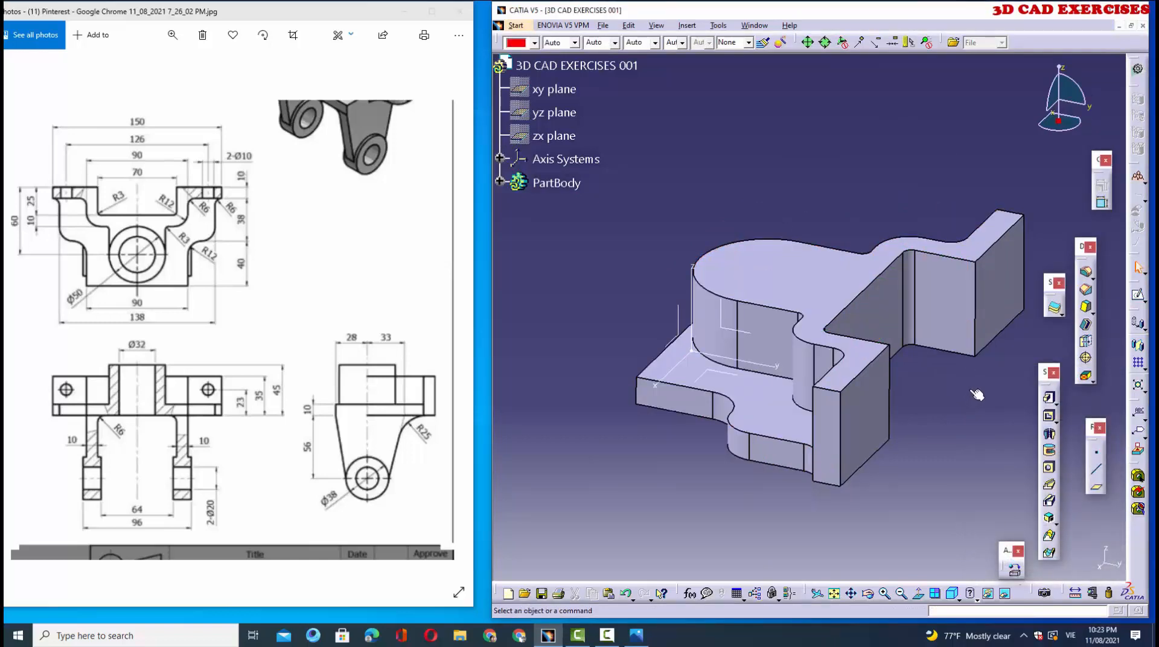
Step: Start a sketch on the raised body's upper face and draw a circle about 34 mm in diameter centred on the vertical axis
click(841, 298)
click(1138, 294)
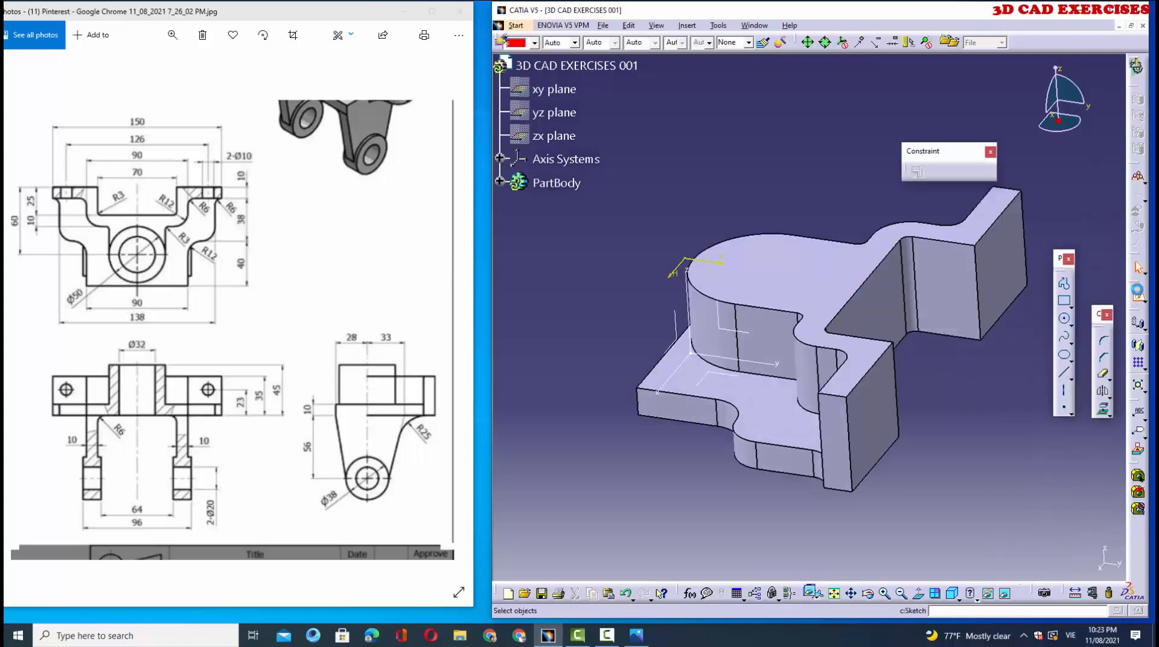
click(1064, 318)
middle_drag(791, 462, 809, 416)
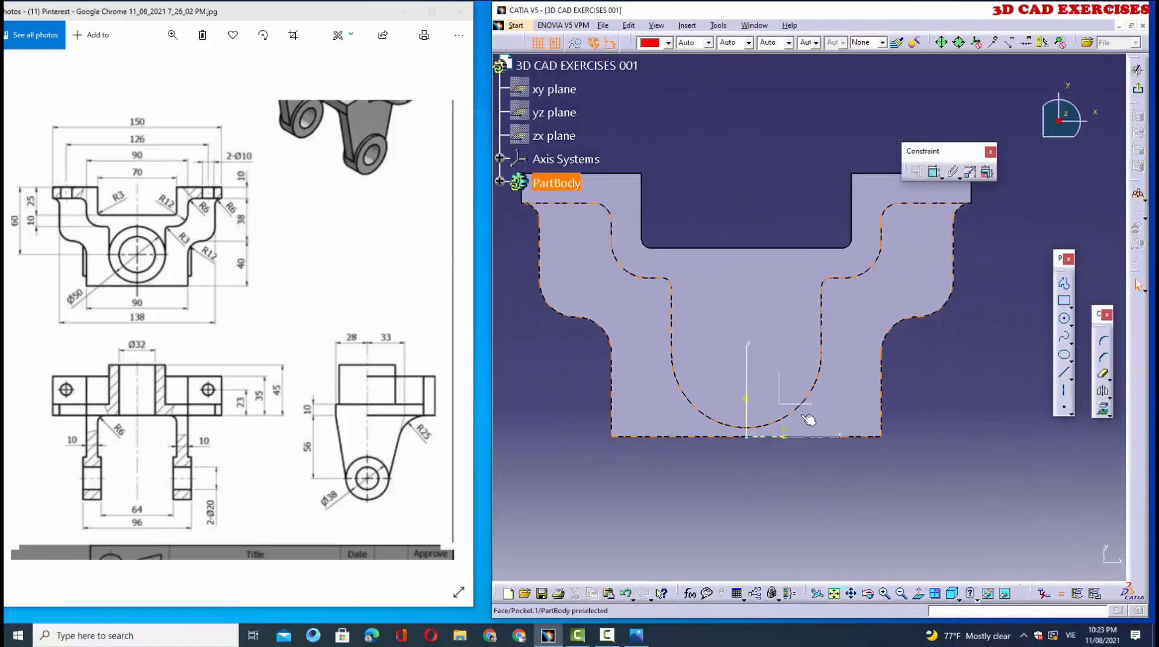
click(1066, 318)
click(747, 353)
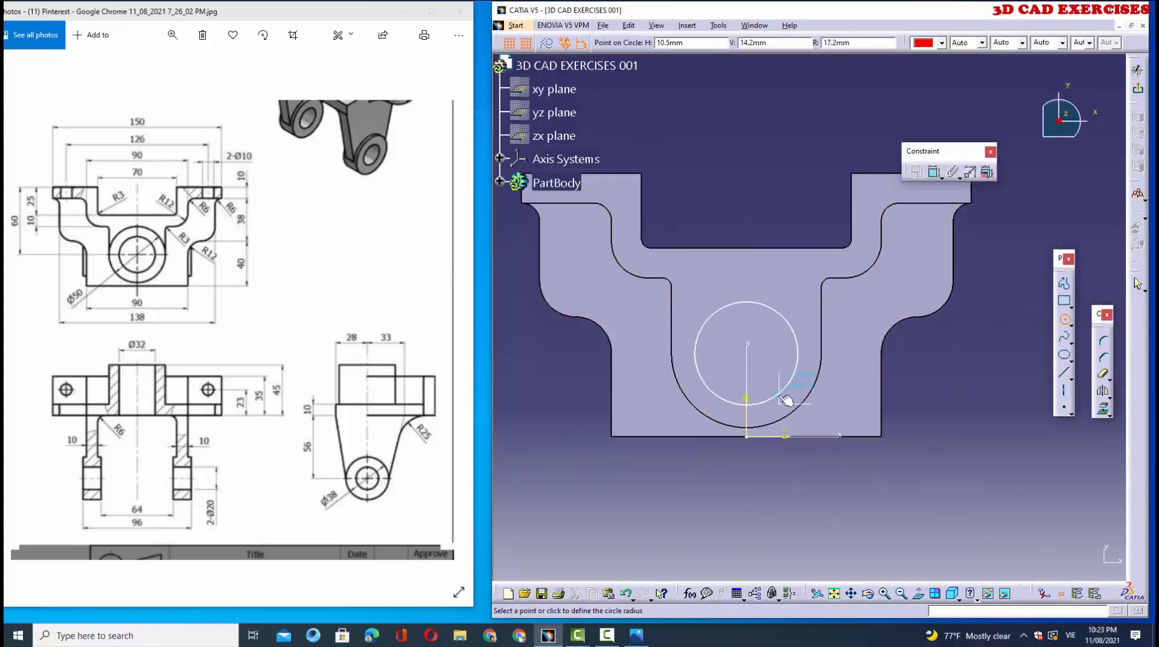
click(780, 396)
Step: Set the circle's diameter to 50 mm and dimension its centre 60 mm from the left flange's upper edge
click(934, 173)
click(804, 192)
double_click(809, 191)
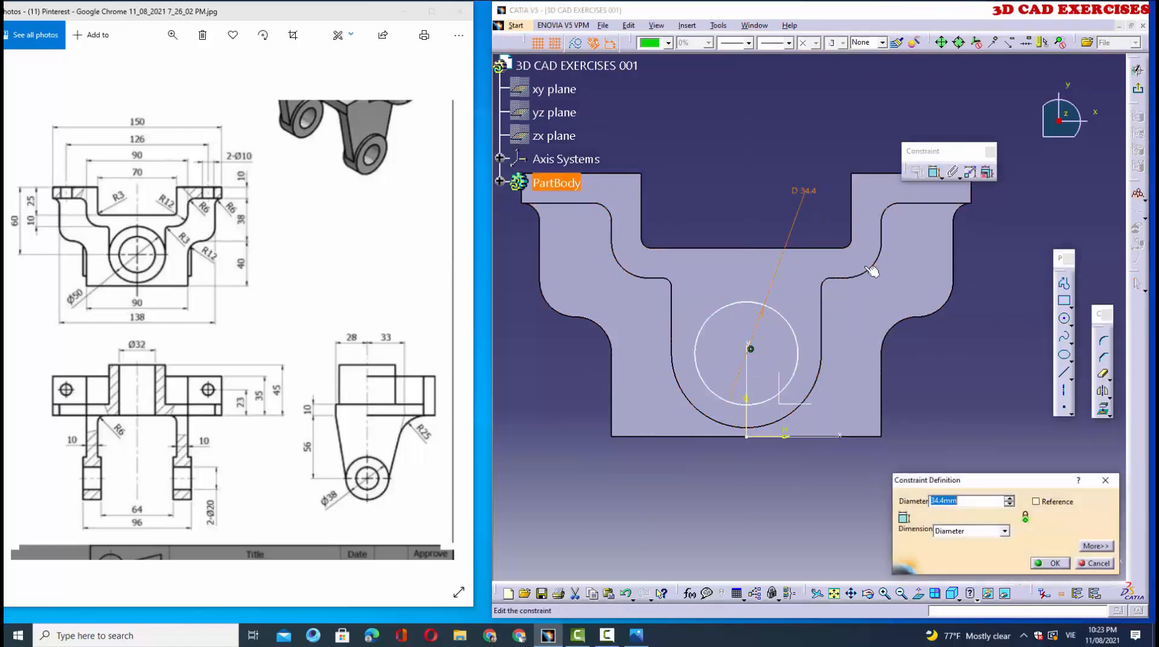
text(50)
key(Return)
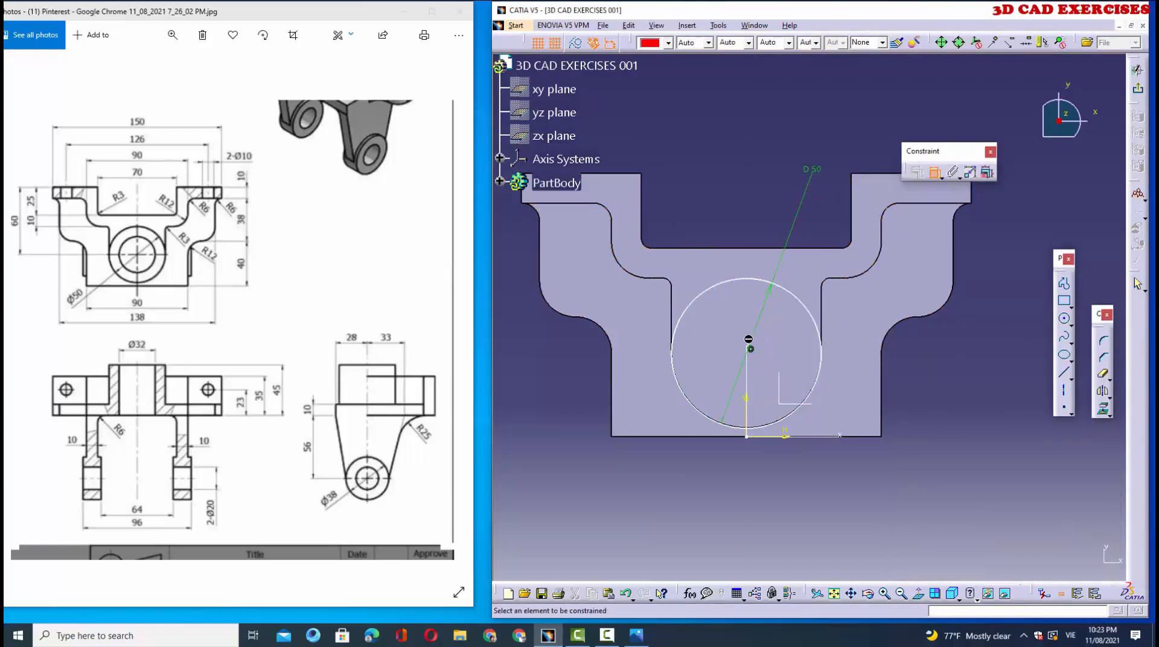
click(747, 355)
click(619, 174)
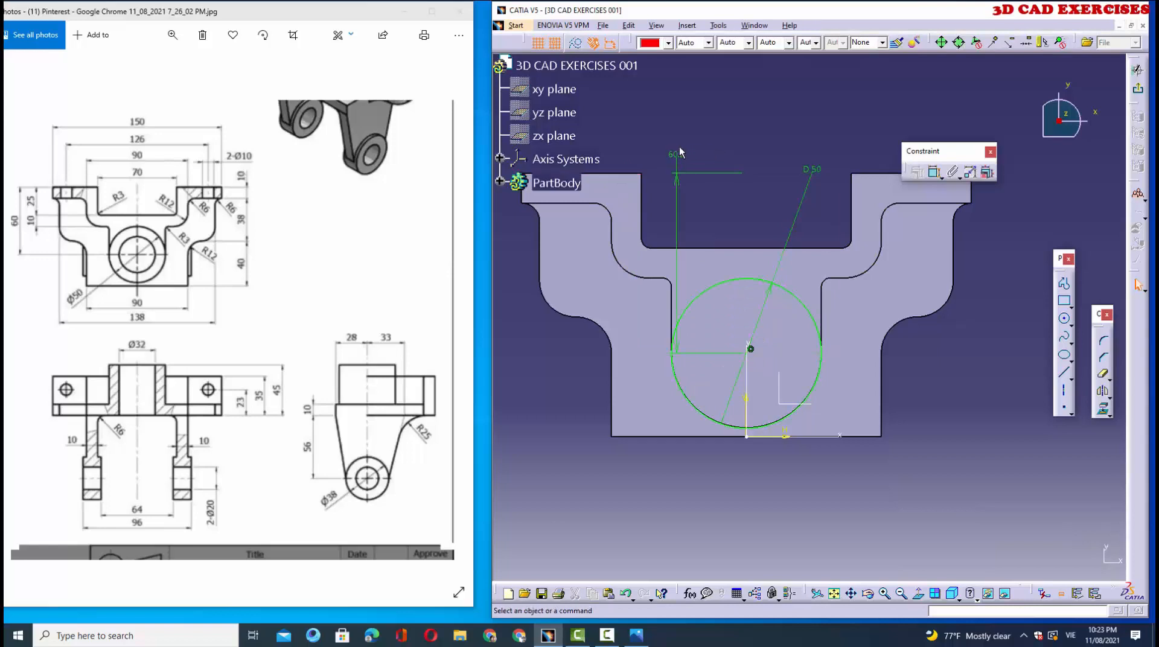
Step: Set the distance from the circle's centre to the left flange's upper edge to 60 mm
double_click(677, 155)
text(60)
click(1054, 566)
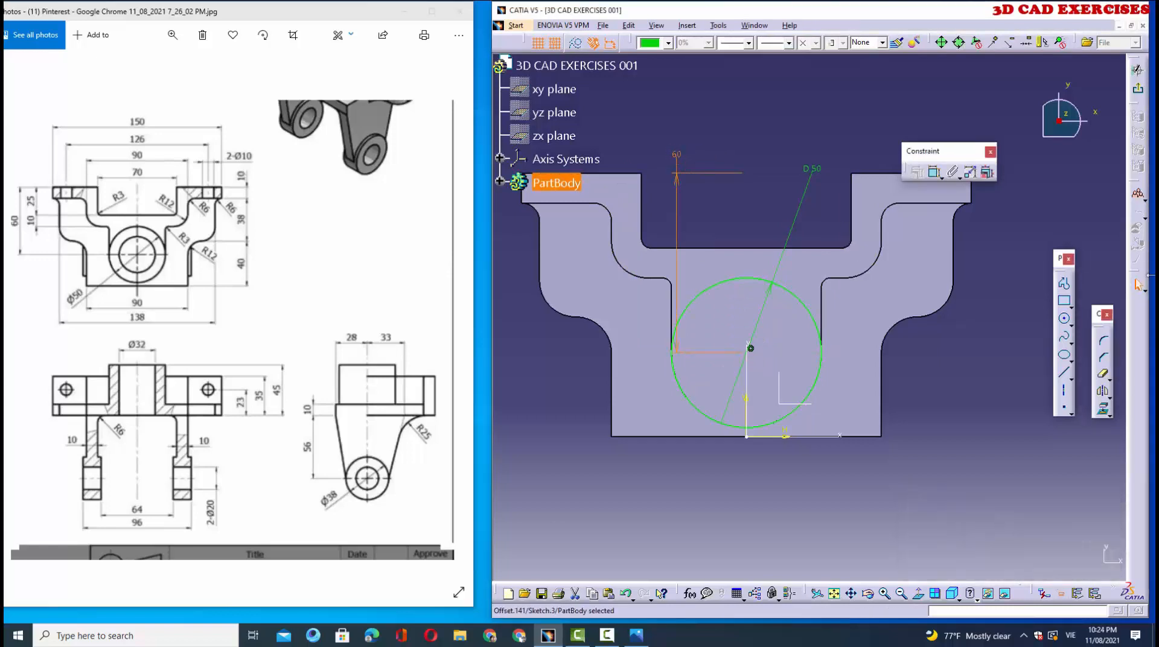
Step: Finish the sketch and pad the 50 mm circle 10 mm upward to form the boss
click(1139, 89)
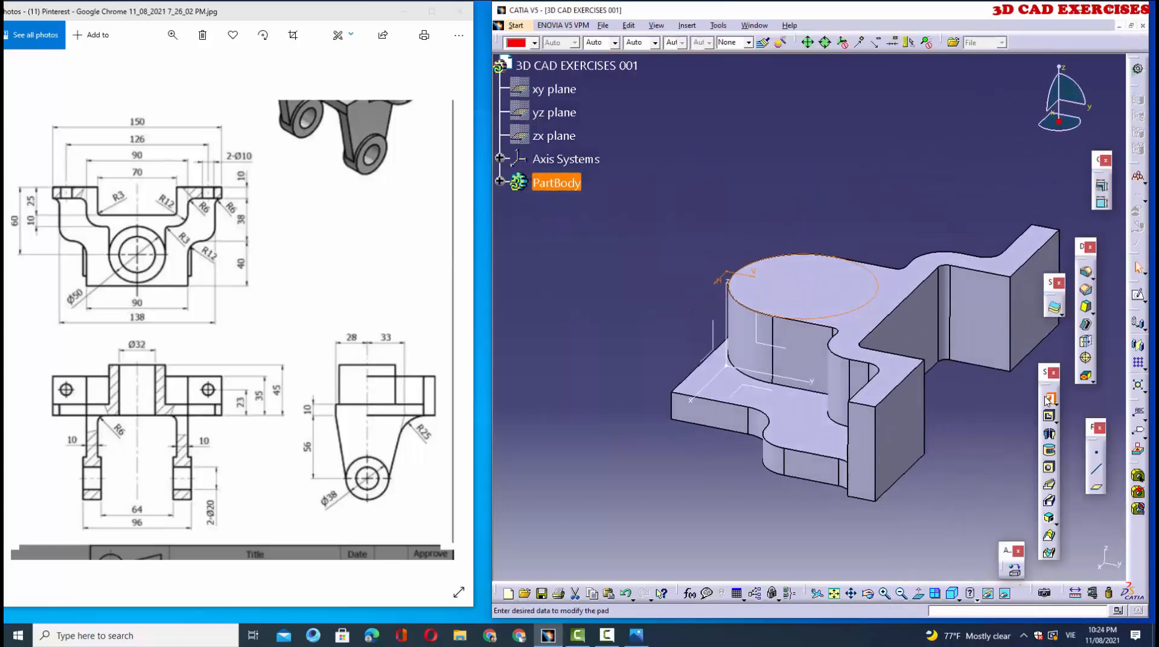
click(1050, 398)
click(1011, 563)
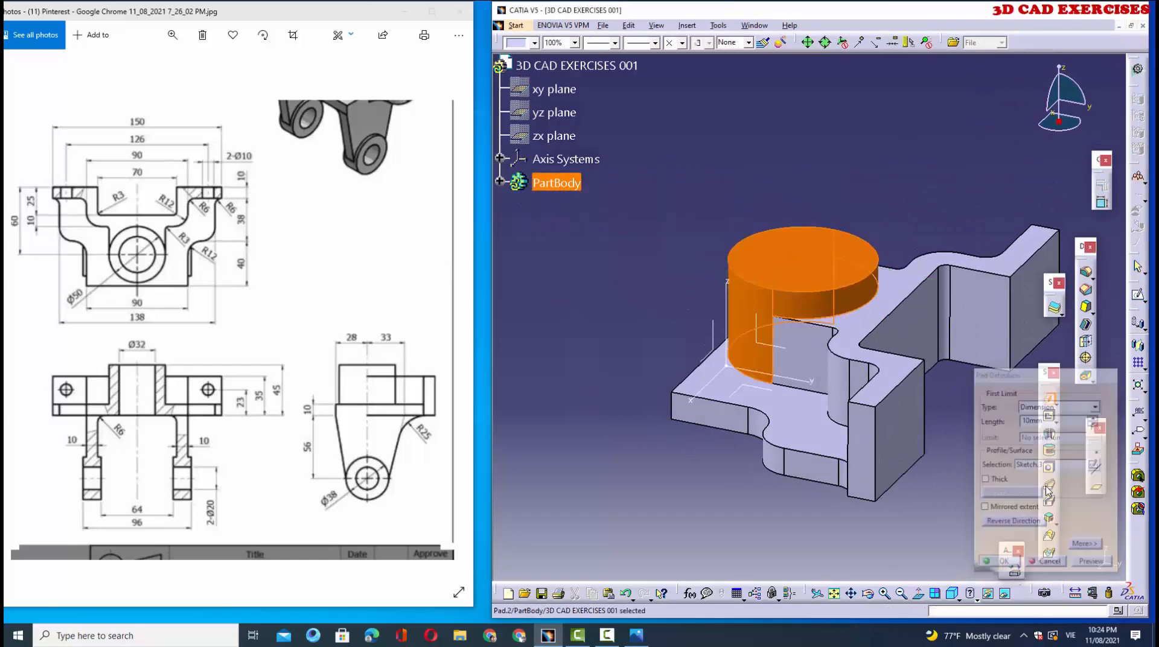
Step: Start a sketch on the boss's top face and draw a circle about 27.5 mm in diameter centred on the vertical axis
click(1138, 295)
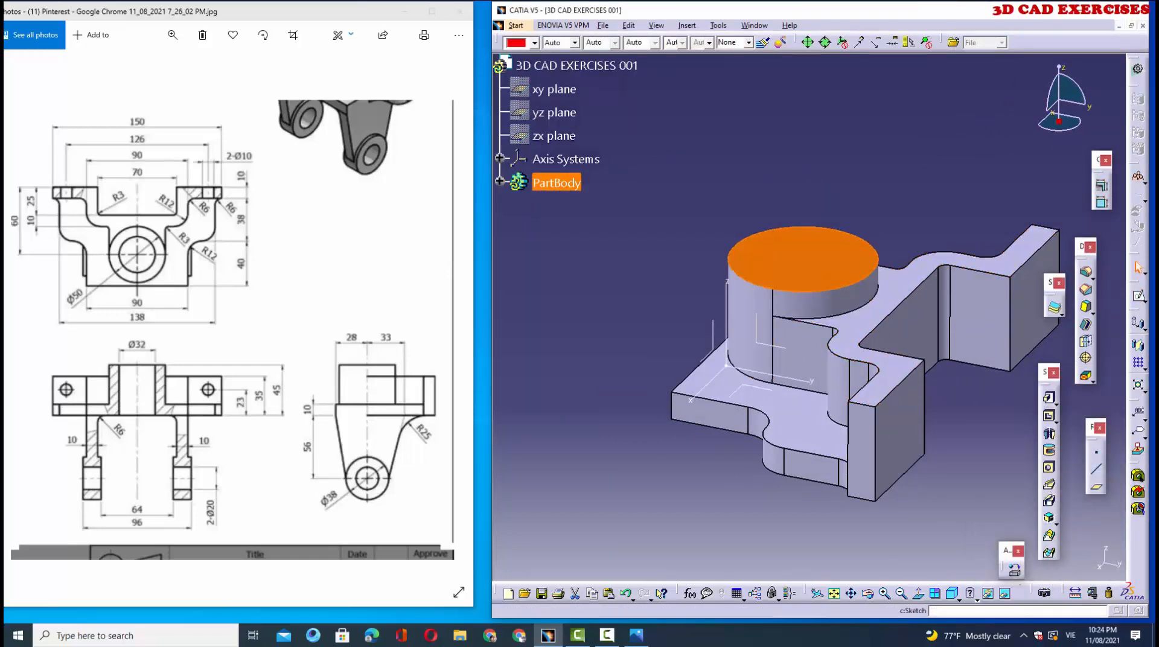
middle_drag(798, 339, 879, 250)
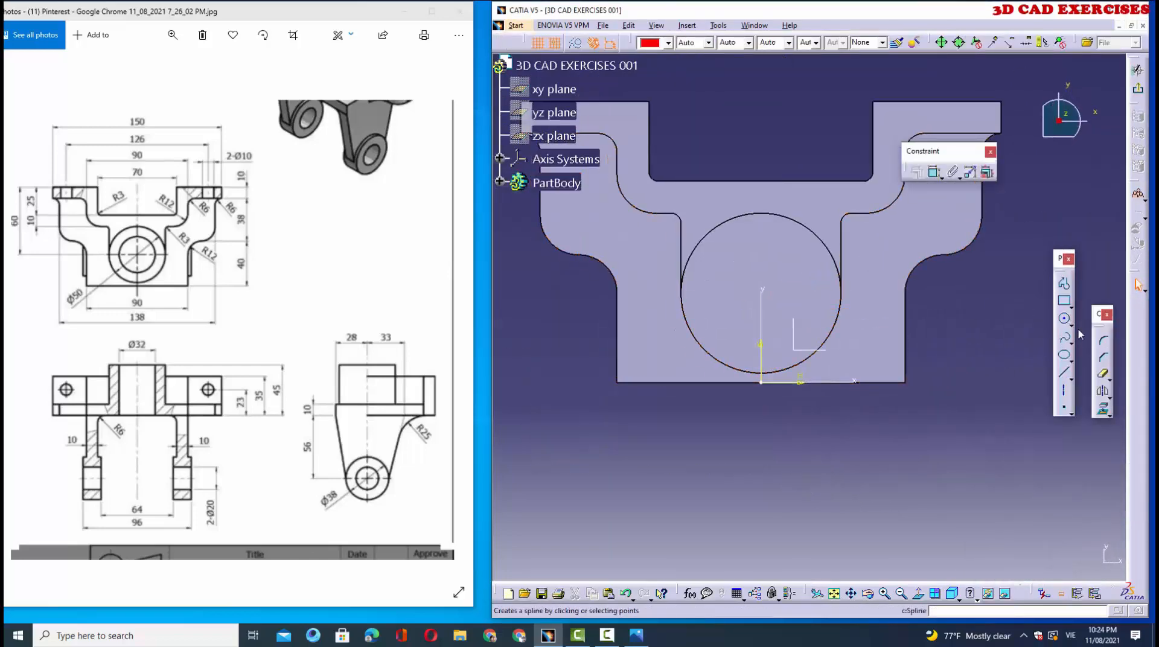
click(1064, 319)
click(762, 294)
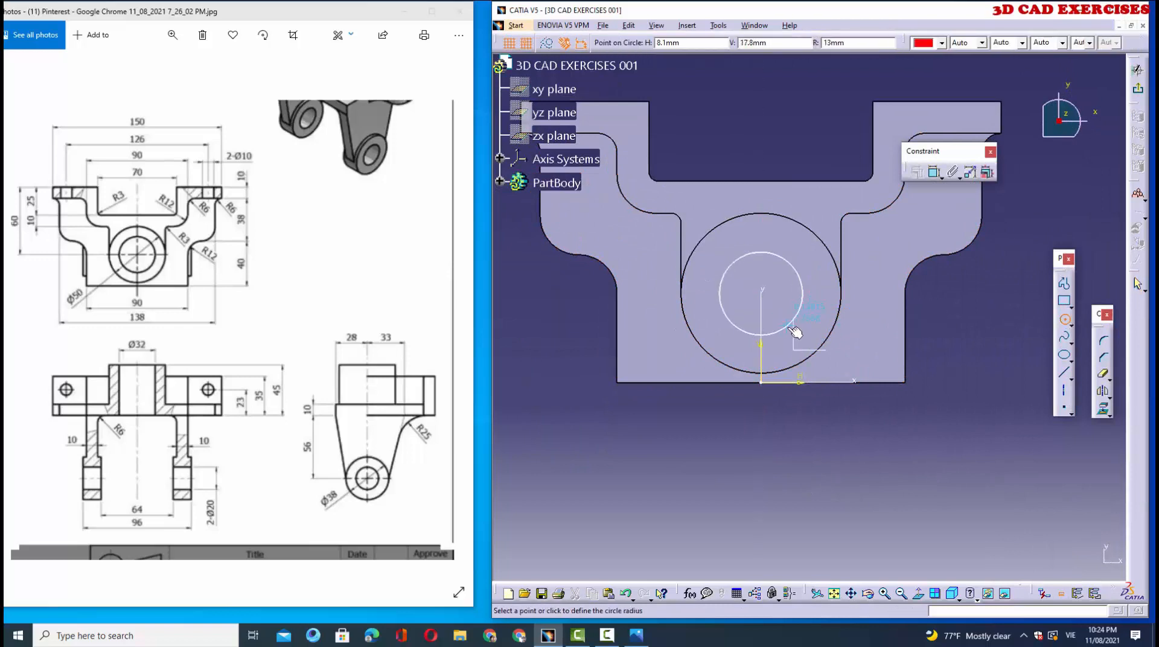
click(793, 324)
Step: Dimension the inner circle's diameter and set it to 32 mm
click(934, 172)
click(774, 144)
double_click(775, 145)
text(32)
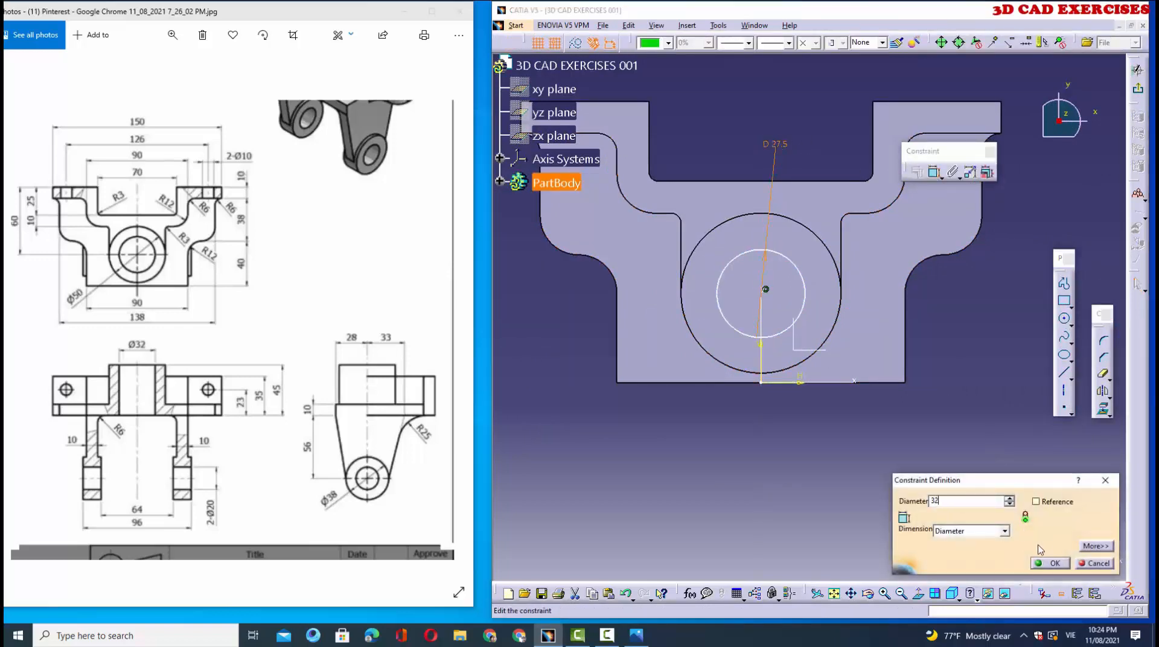
click(1050, 563)
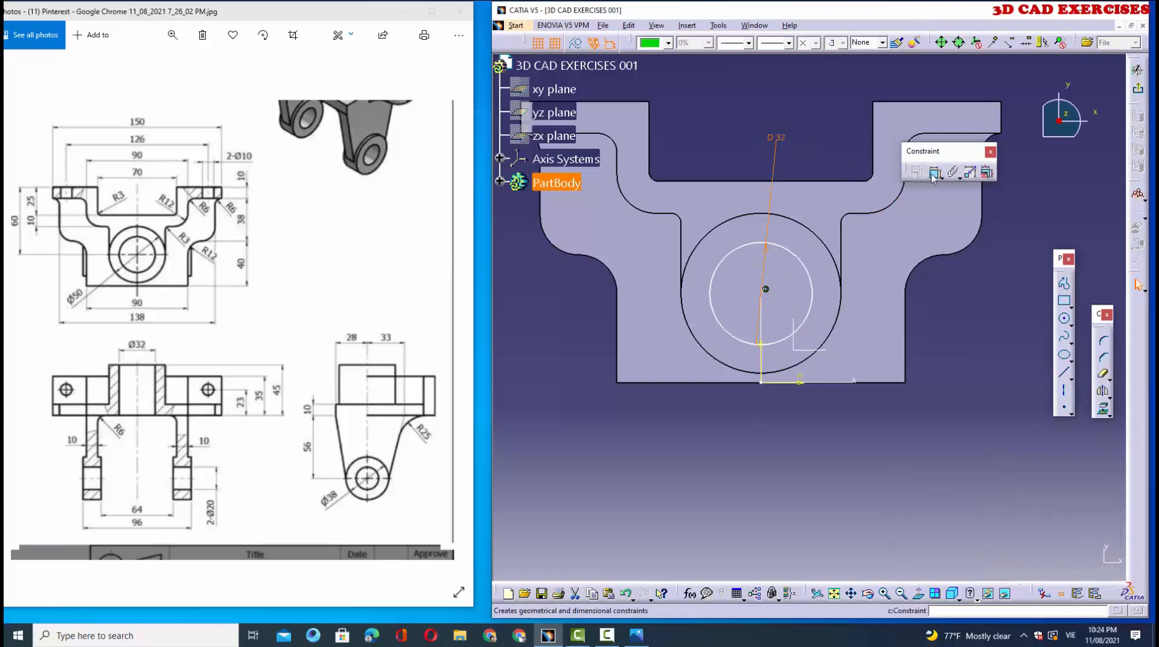
Step: Dimension the inner circle's centre 60 mm from the right flange's upper edge
click(909, 104)
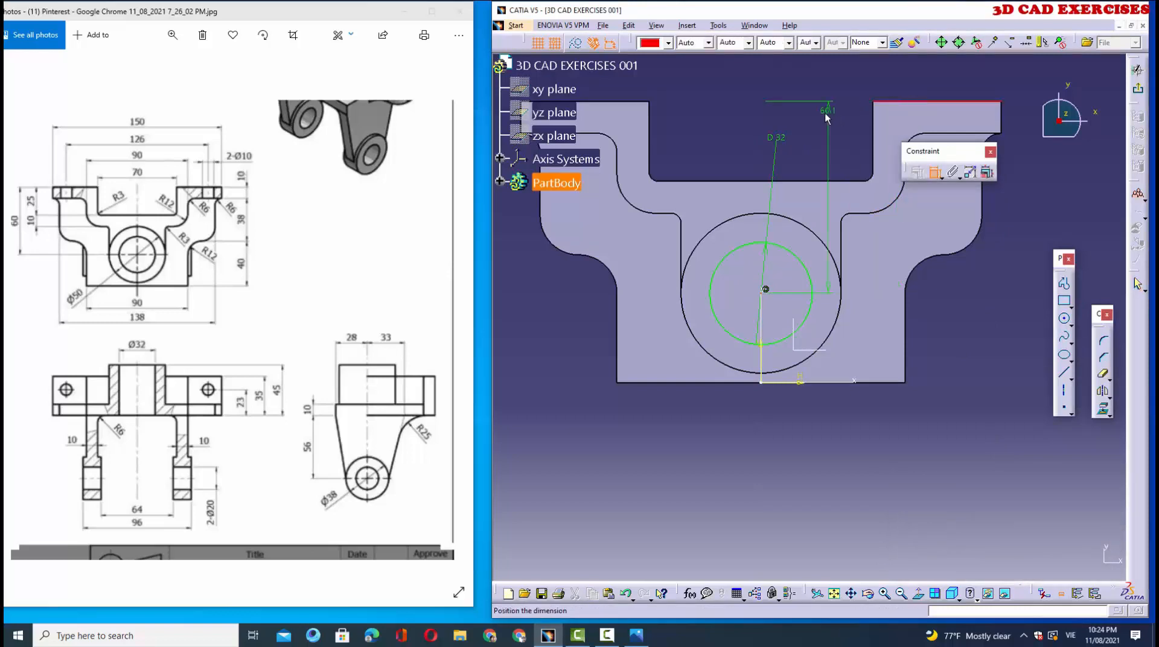
click(825, 111)
double_click(816, 112)
text(60mm)
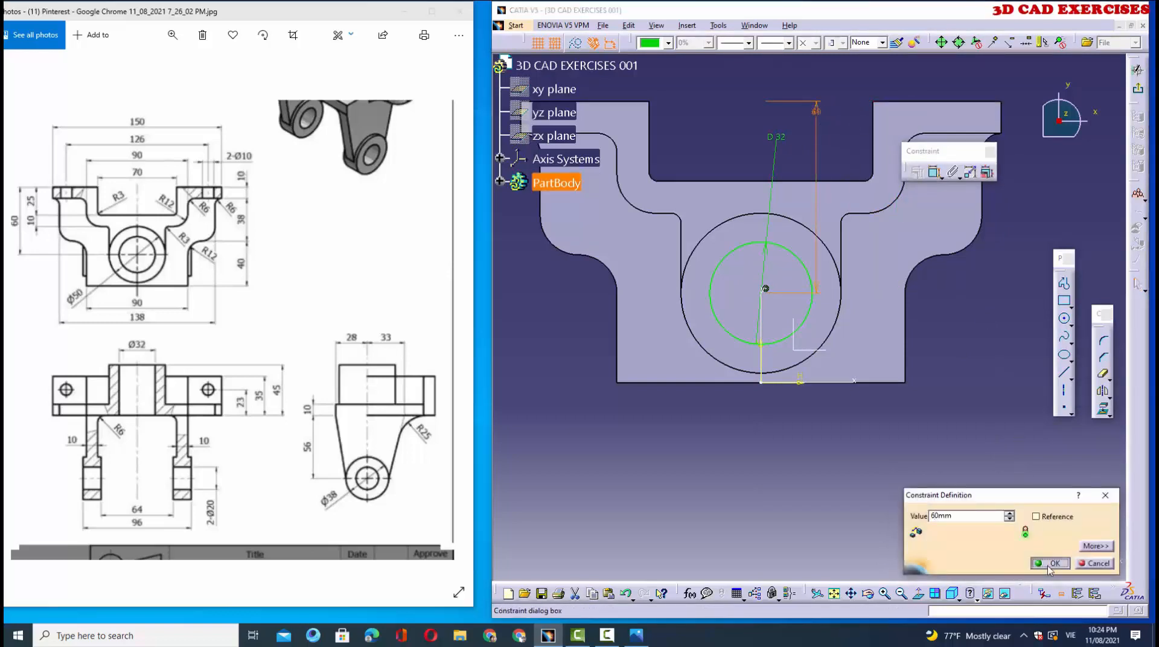
click(1051, 563)
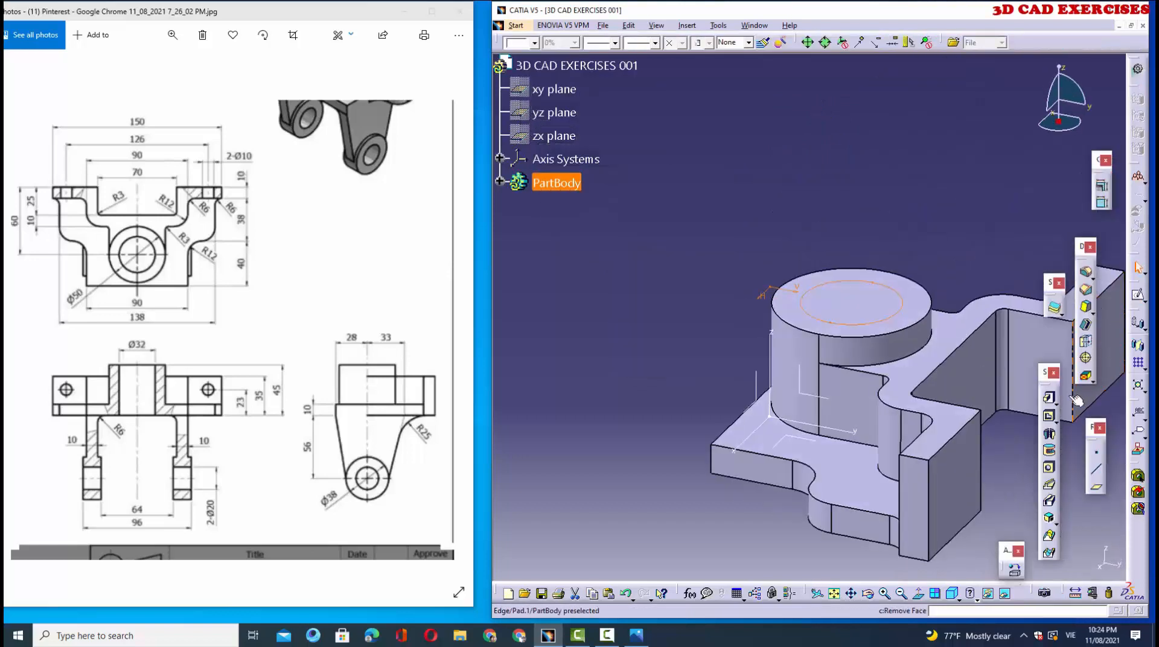
Step: Finish the sketch and pocket the 32 mm circle through the boss to a depth of 45 mm
click(1048, 415)
text(40)
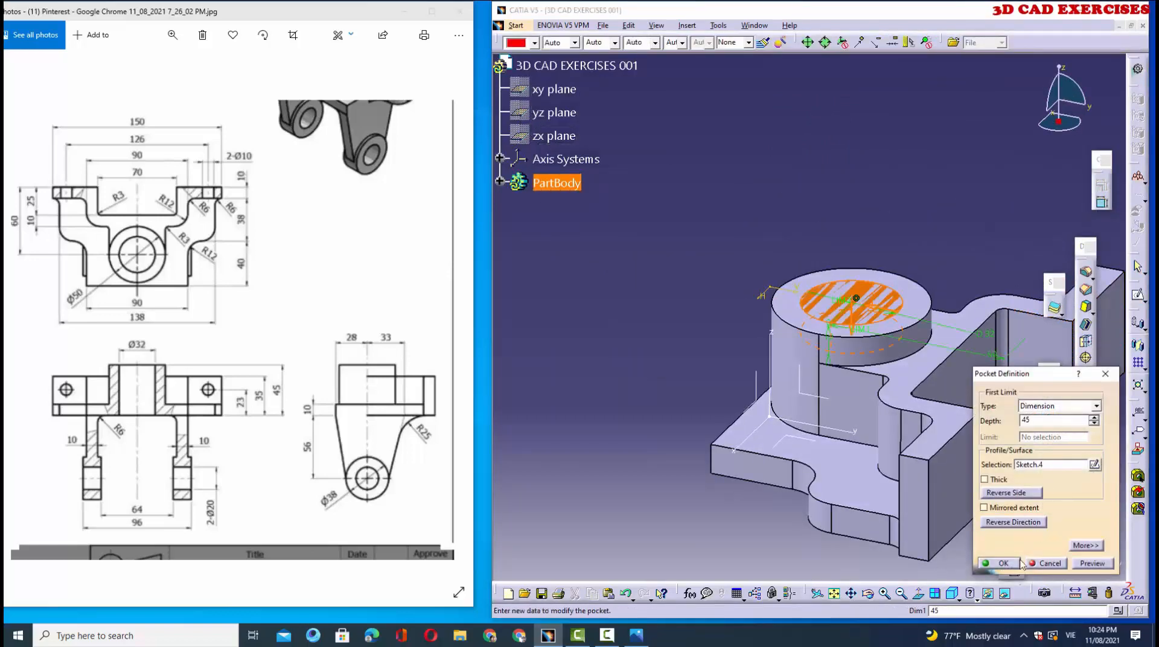
click(999, 562)
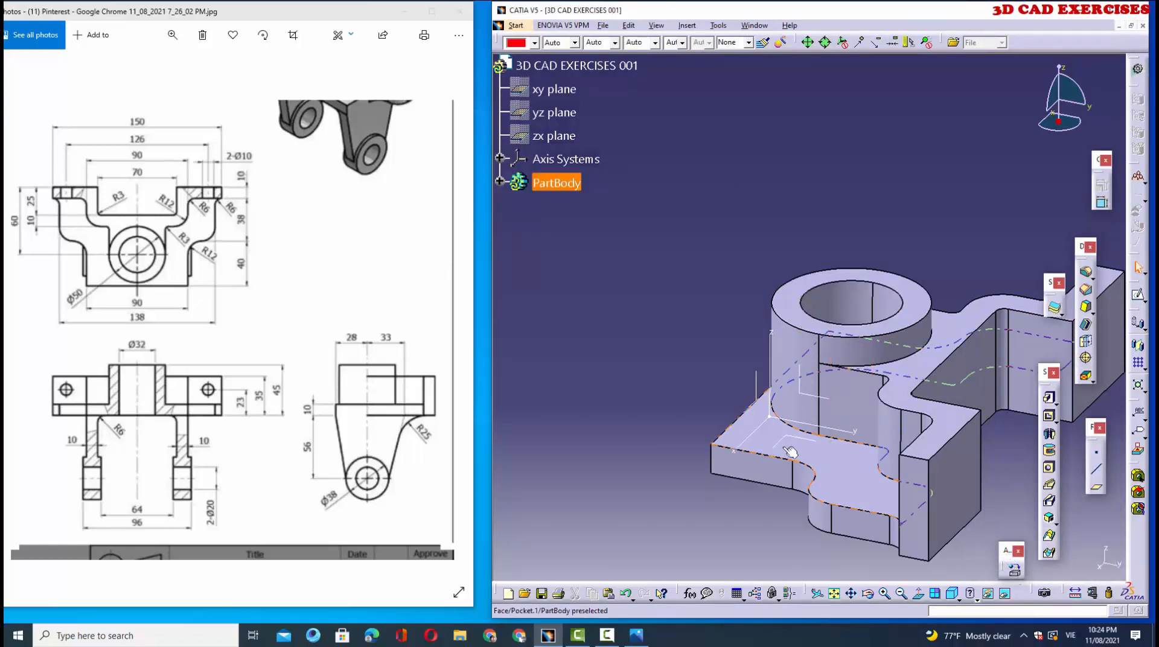
Step: Create a reference plane offset from the absolute YZ plane, with an offset expression starting with (48-32)/2+
middle_drag(719, 359, 919, 366)
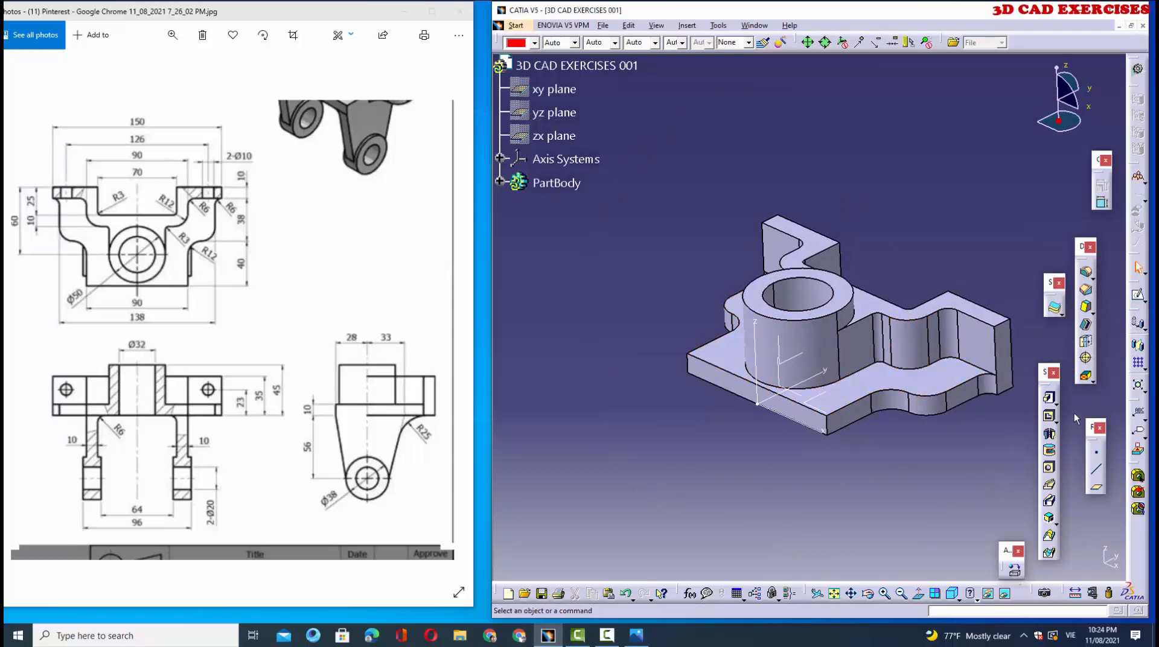
click(1096, 487)
click(797, 361)
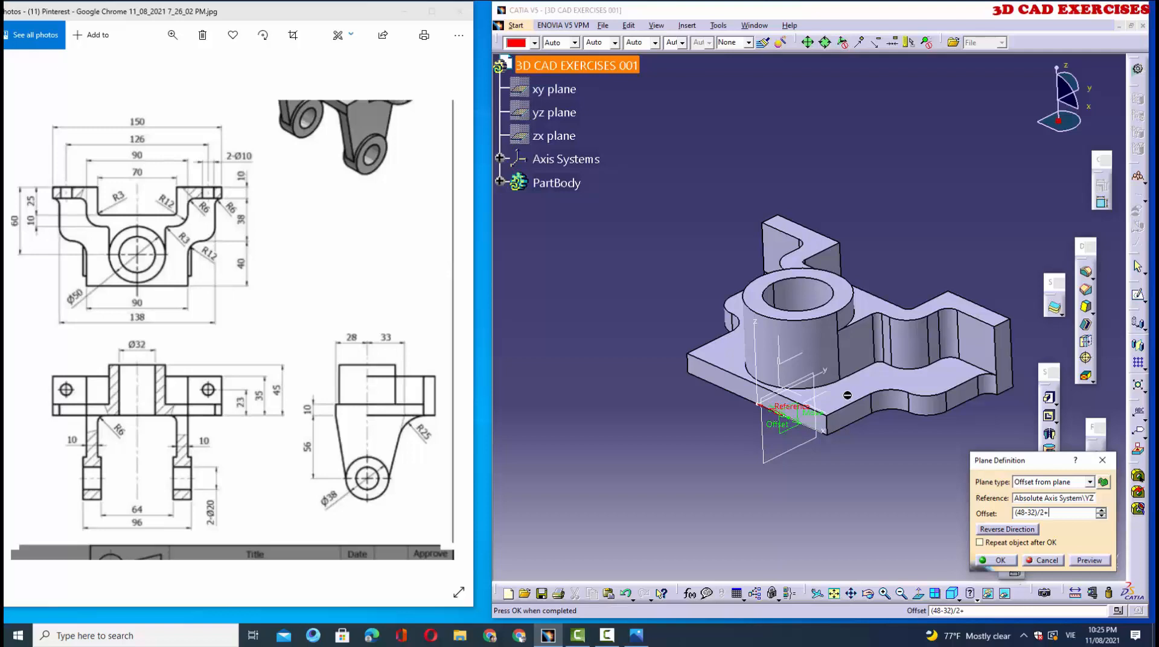
click(996, 560)
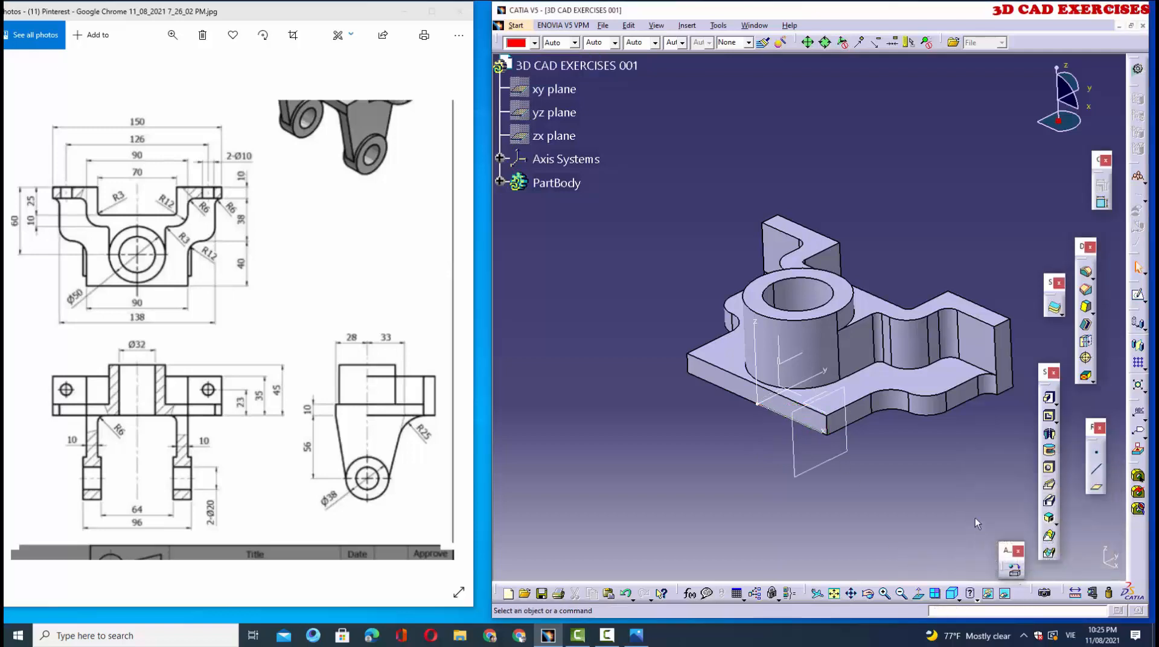
Step: Start a sketch on the new offset plane and draw two vertical axis lines, about 23.5 mm from the vertical axis and about 32 mm apart
click(830, 463)
click(1137, 295)
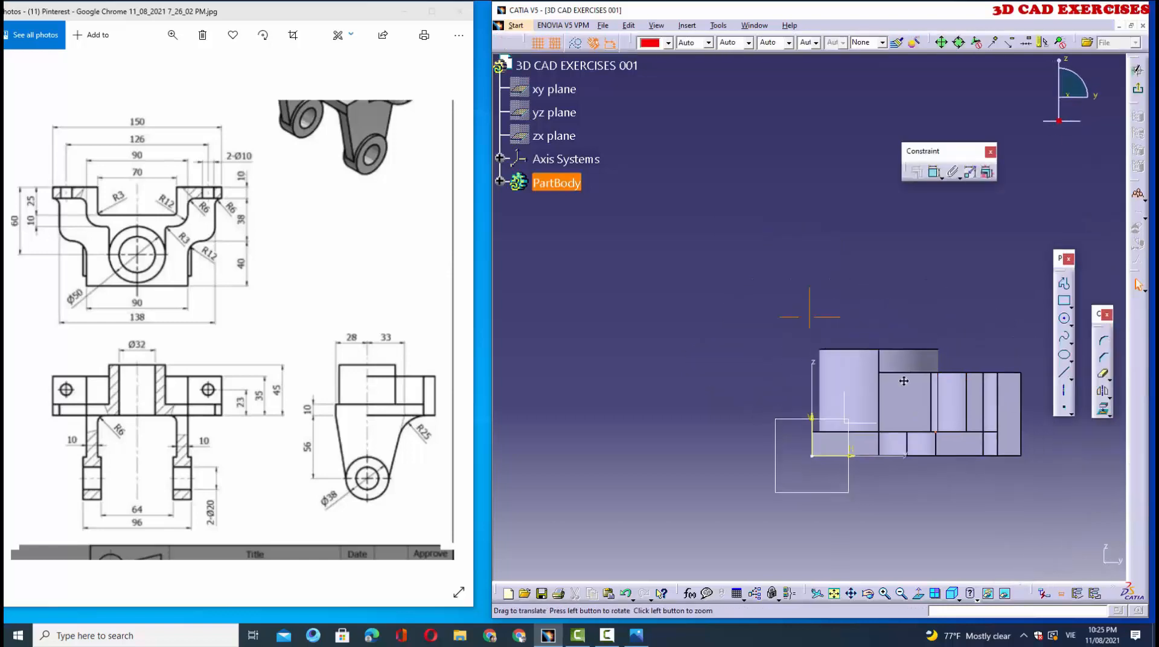
click(1065, 391)
click(780, 143)
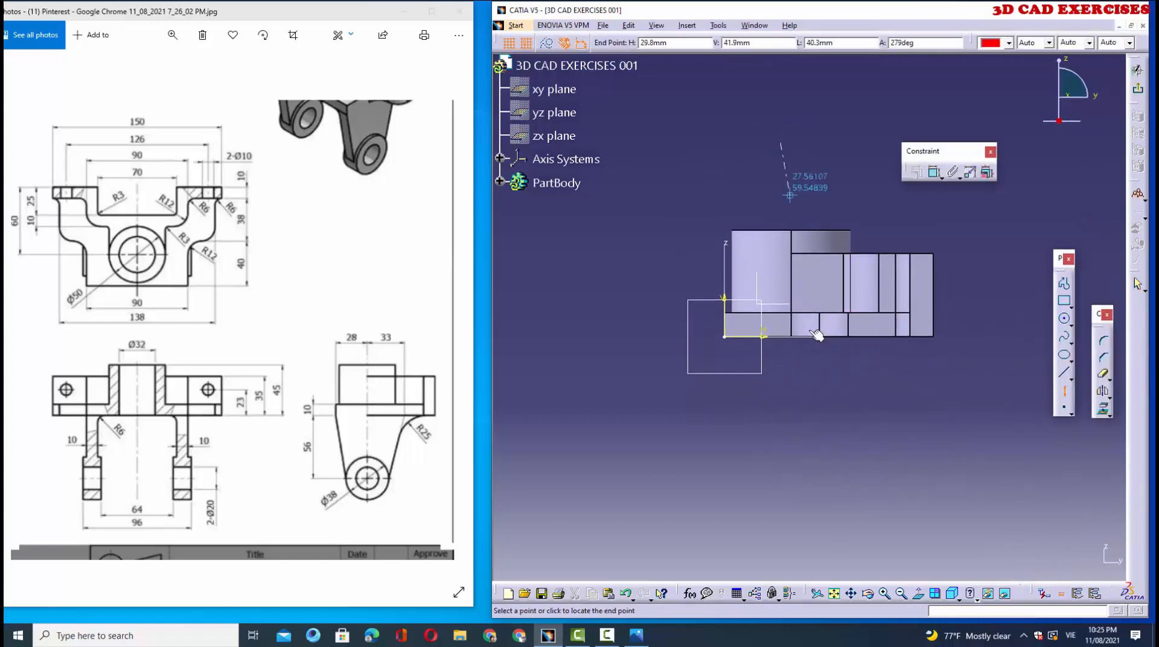
click(781, 509)
click(868, 162)
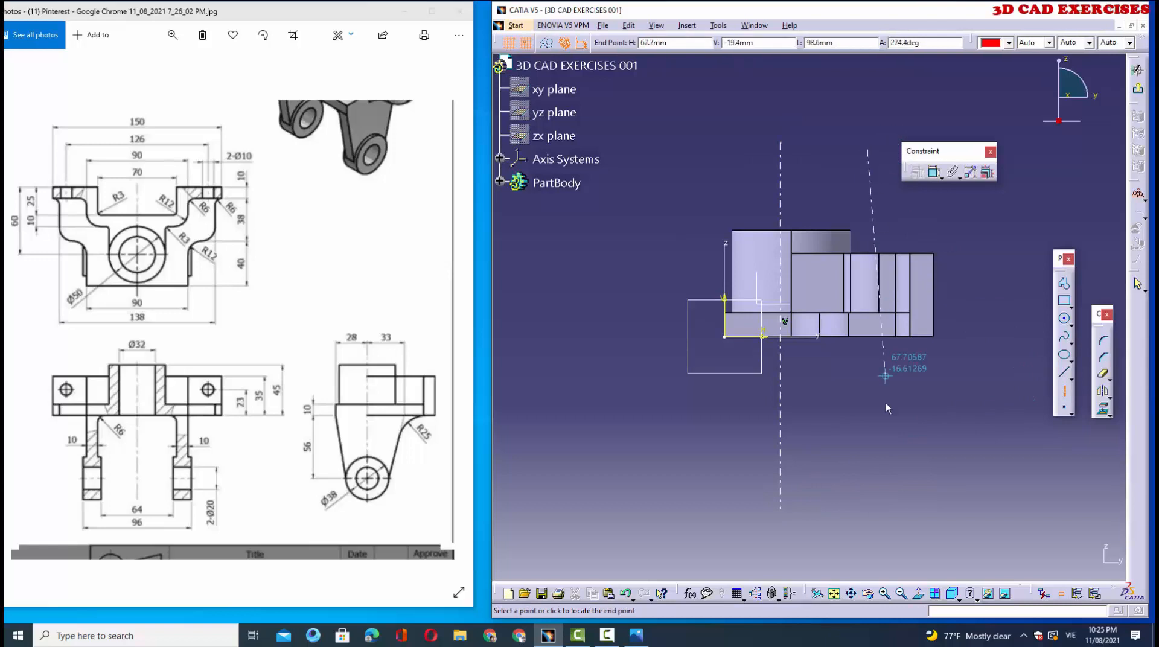
click(868, 451)
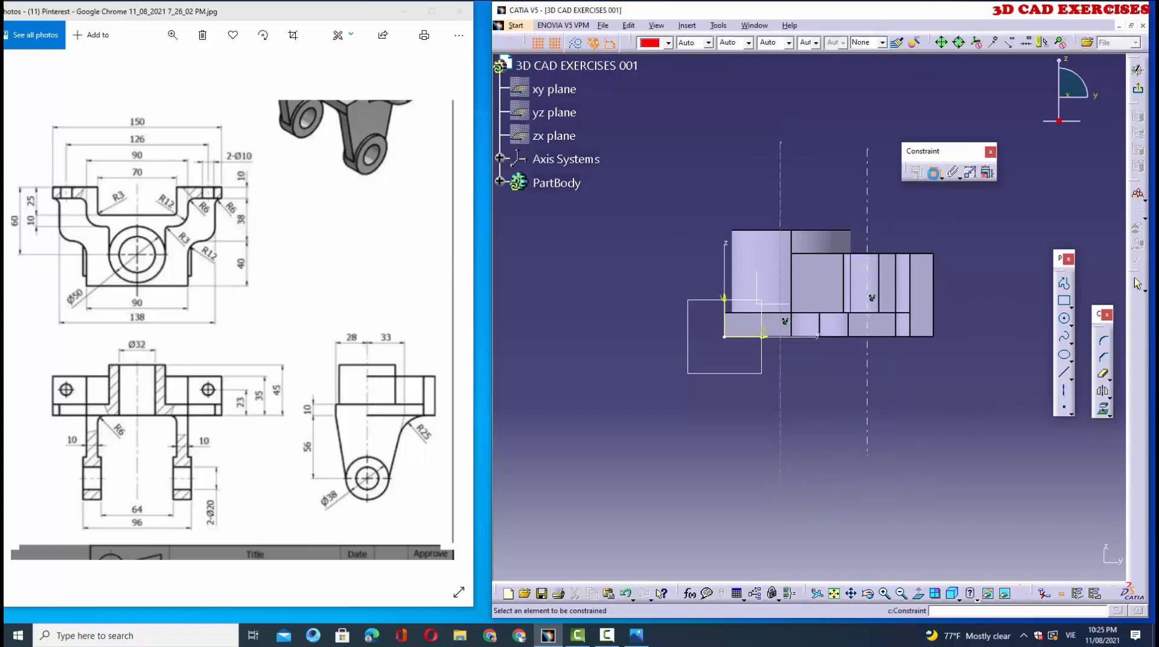
Step: Dimension the first axis line 28 mm from the sketch's vertical axis
click(723, 314)
click(780, 208)
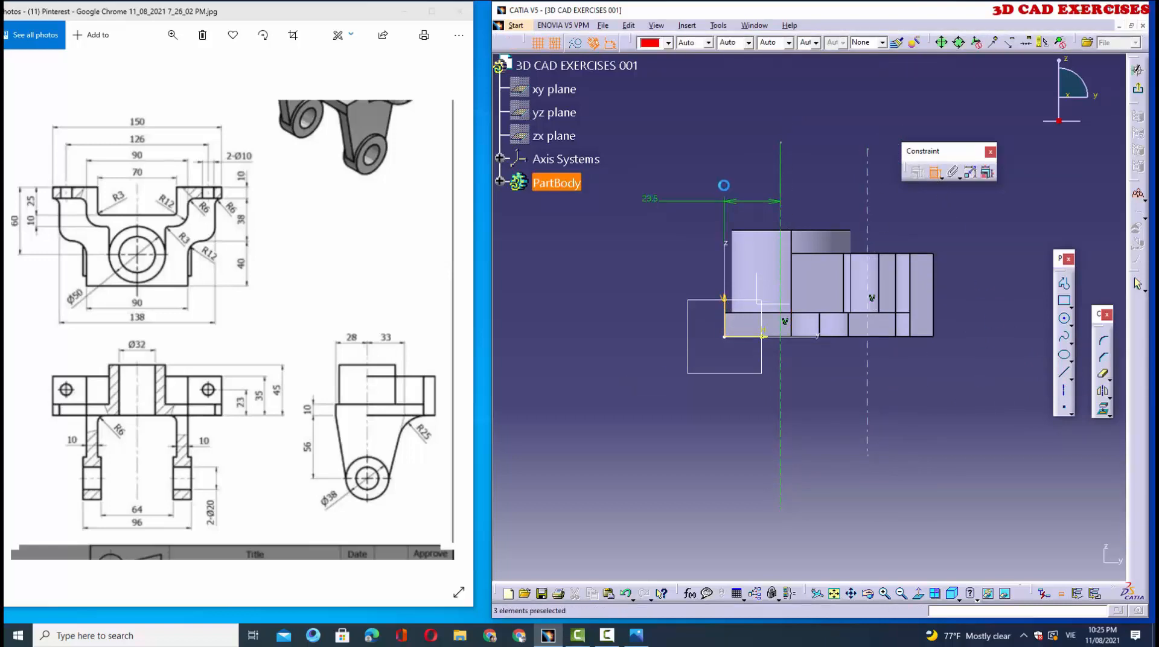
click(654, 205)
double_click(650, 199)
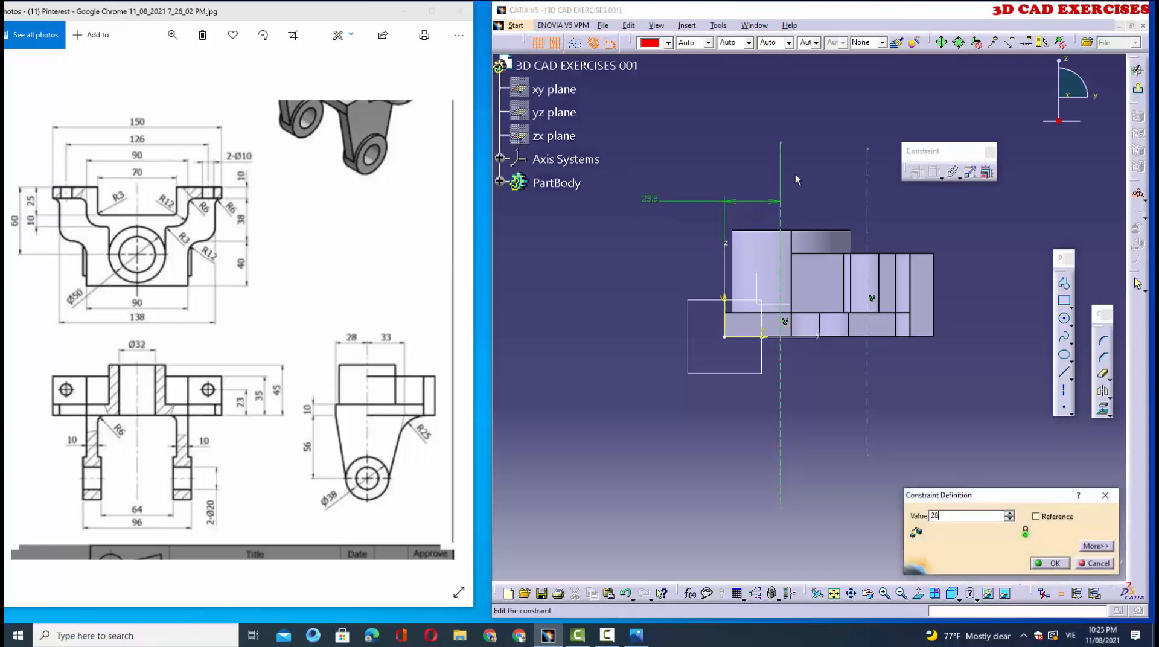
click(1053, 563)
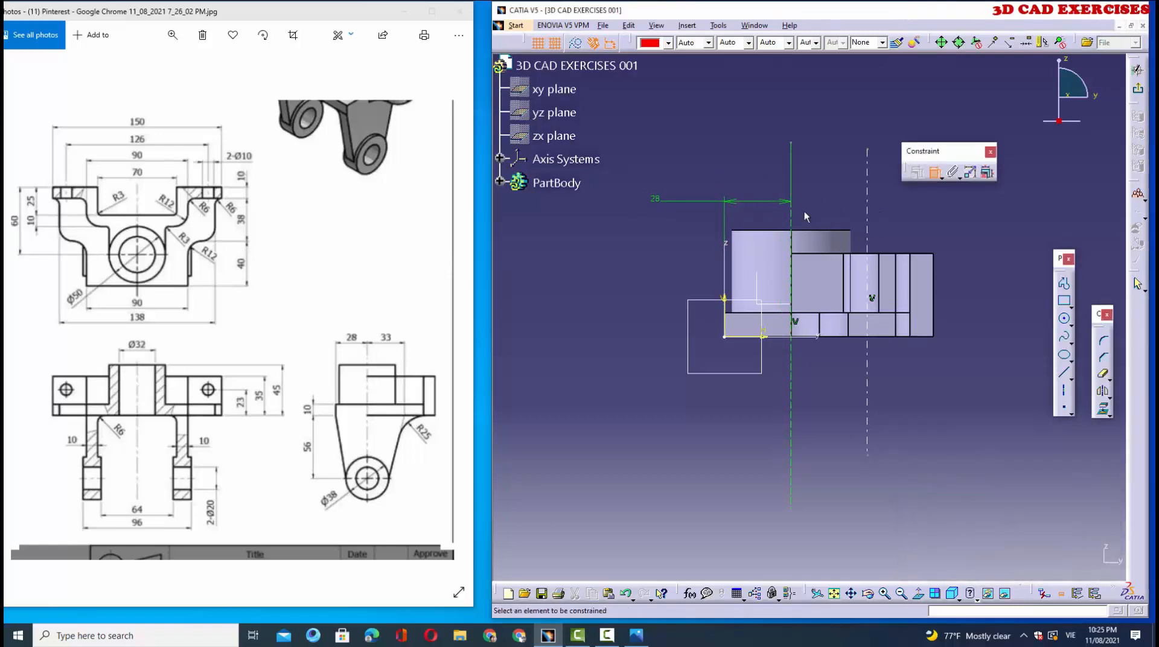
Step: Dimension the spacing between the two vertical axis lines and set it to 33 mm
click(791, 181)
click(867, 208)
click(836, 116)
double_click(837, 110)
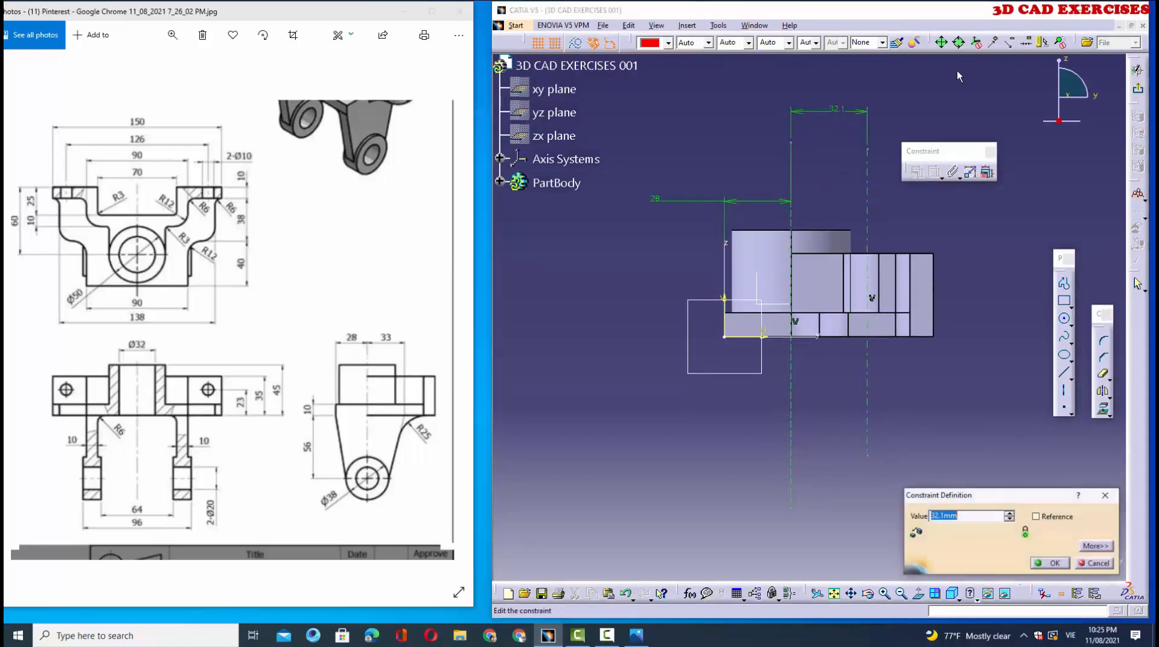
text(33)
click(1055, 563)
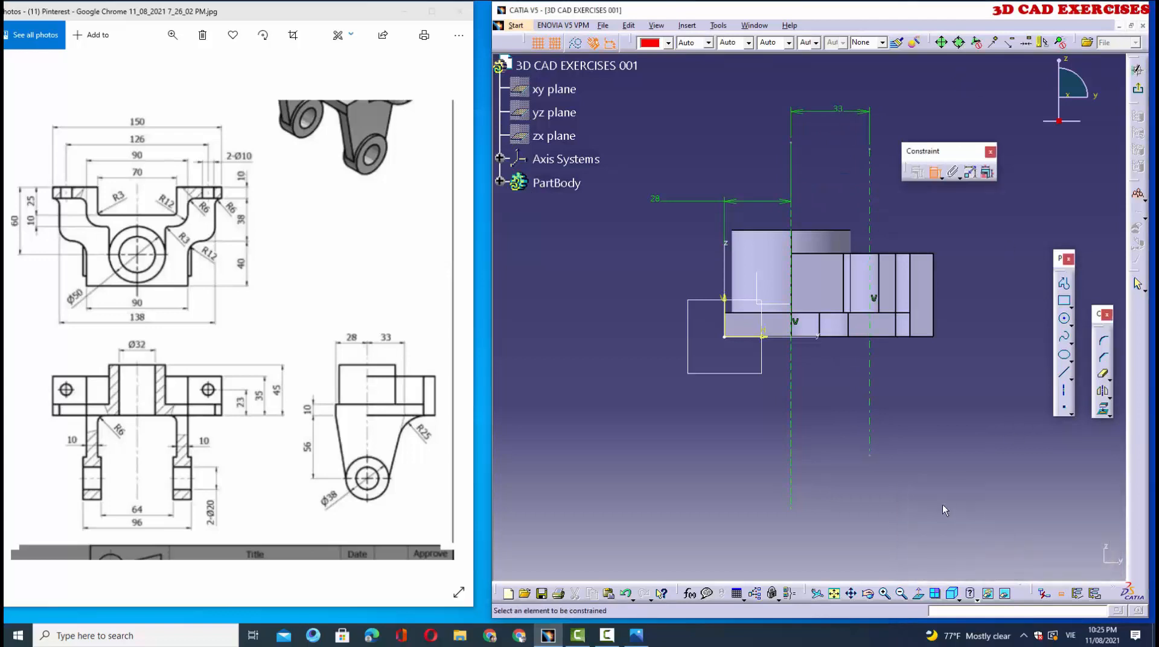
Step: Draw a circle about 58 mm in diameter below the base plate, centred near the lower end of the first axis line
middle_drag(955, 451, 924, 336)
click(1064, 319)
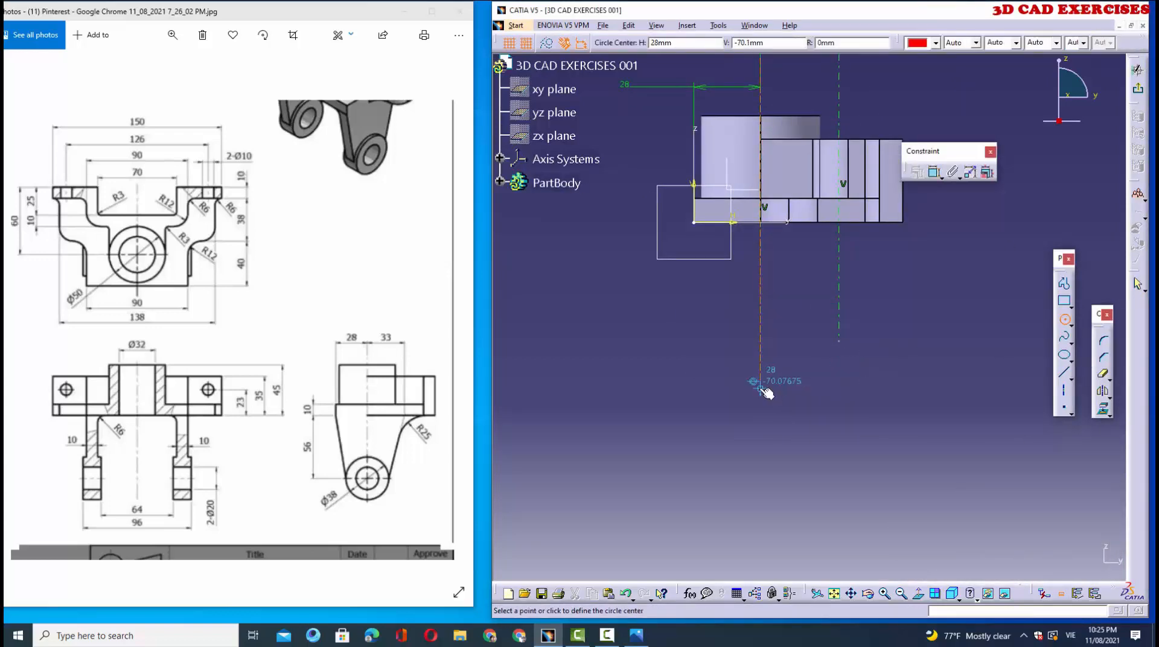
click(762, 387)
click(803, 444)
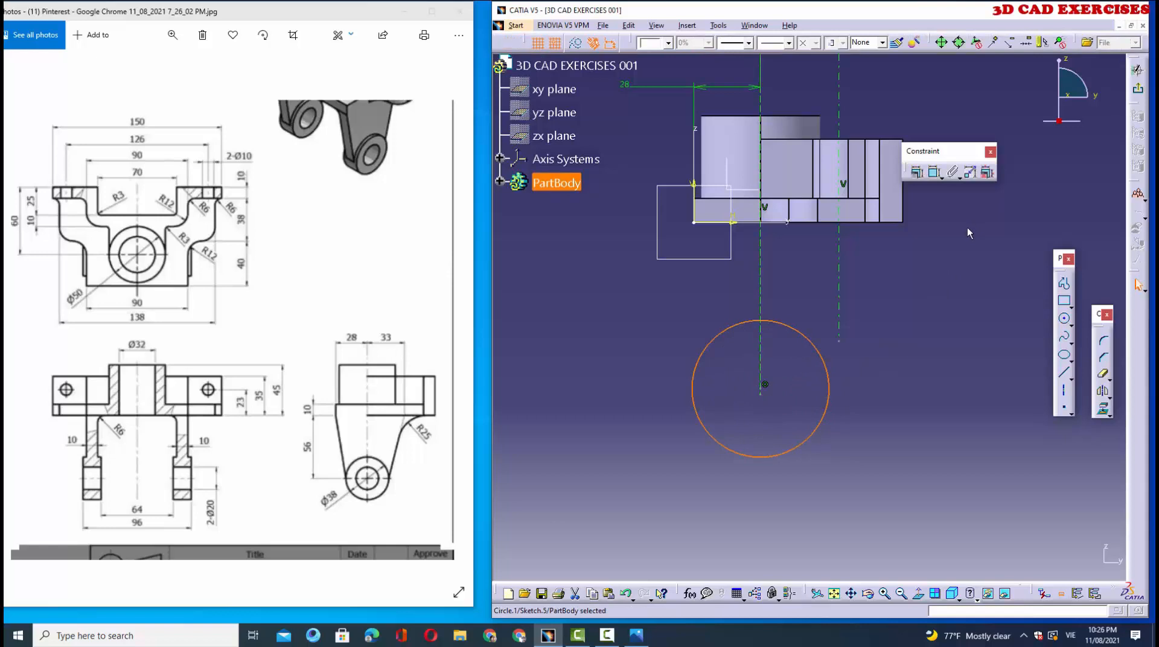
Step: Dimension the lower circle's diameter and set it to 38 mm
click(934, 172)
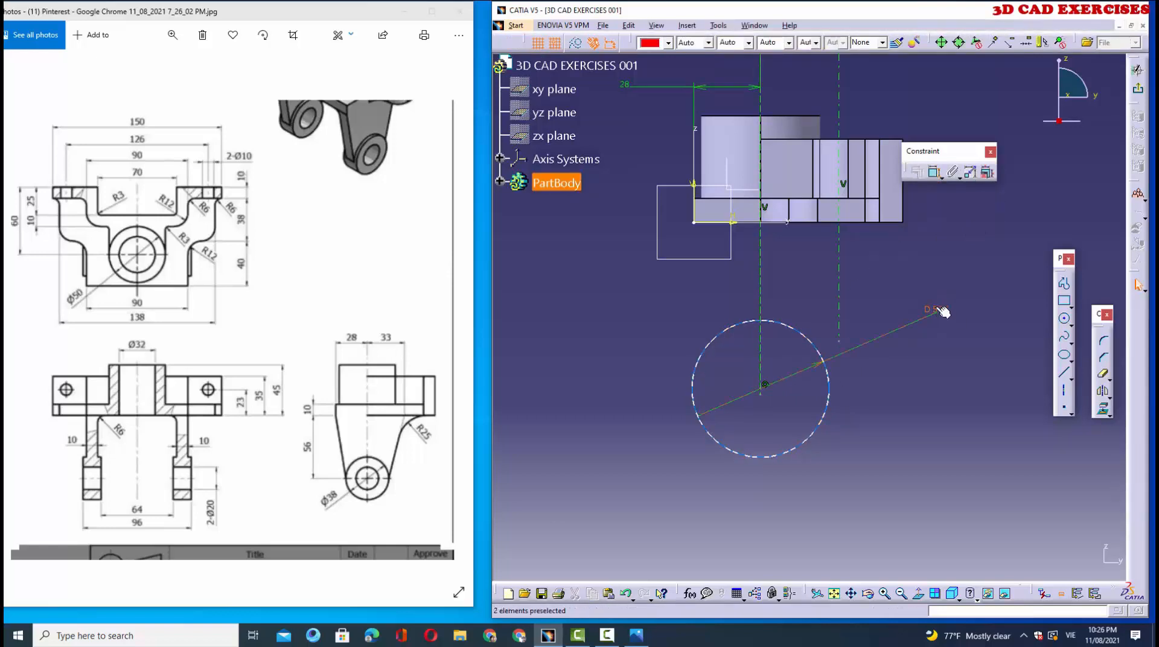
double_click(942, 311)
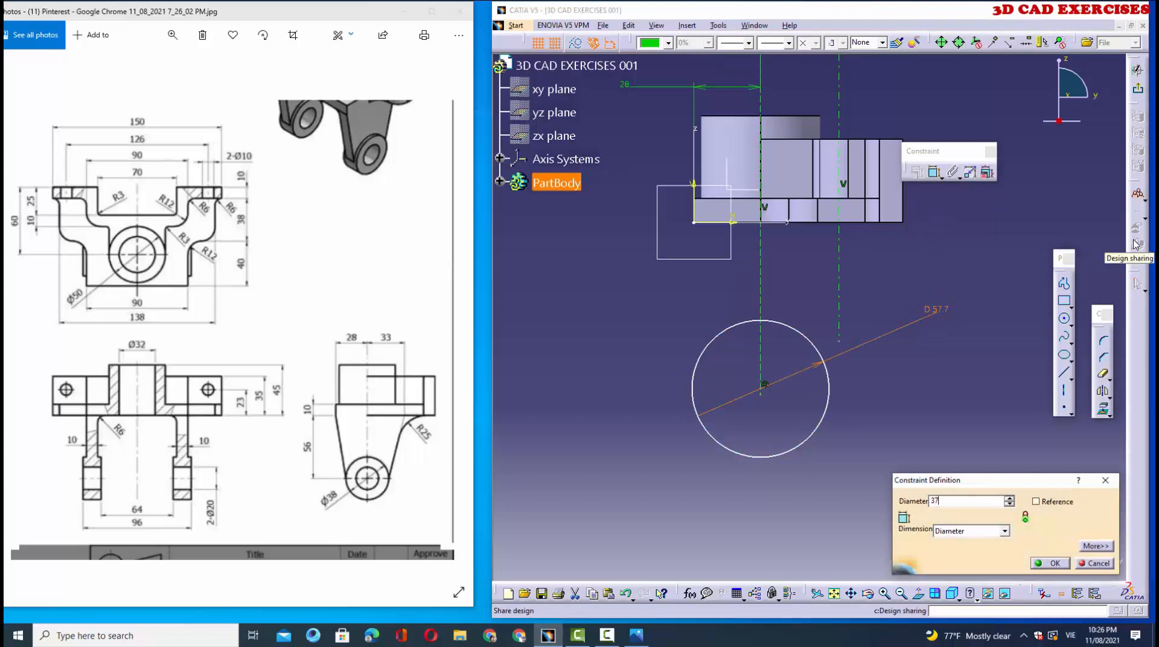
key(Return)
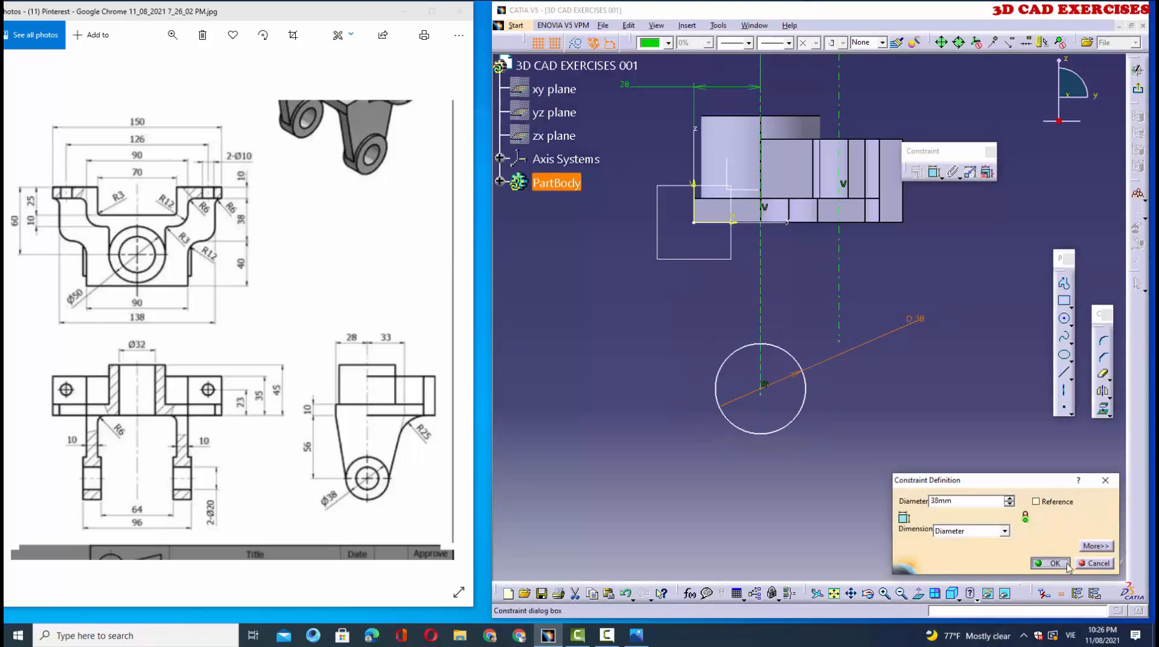
Step: Dimension the lower endpoint of the first axis line 56 mm from the sketch's horizontal axis
click(761, 395)
click(935, 174)
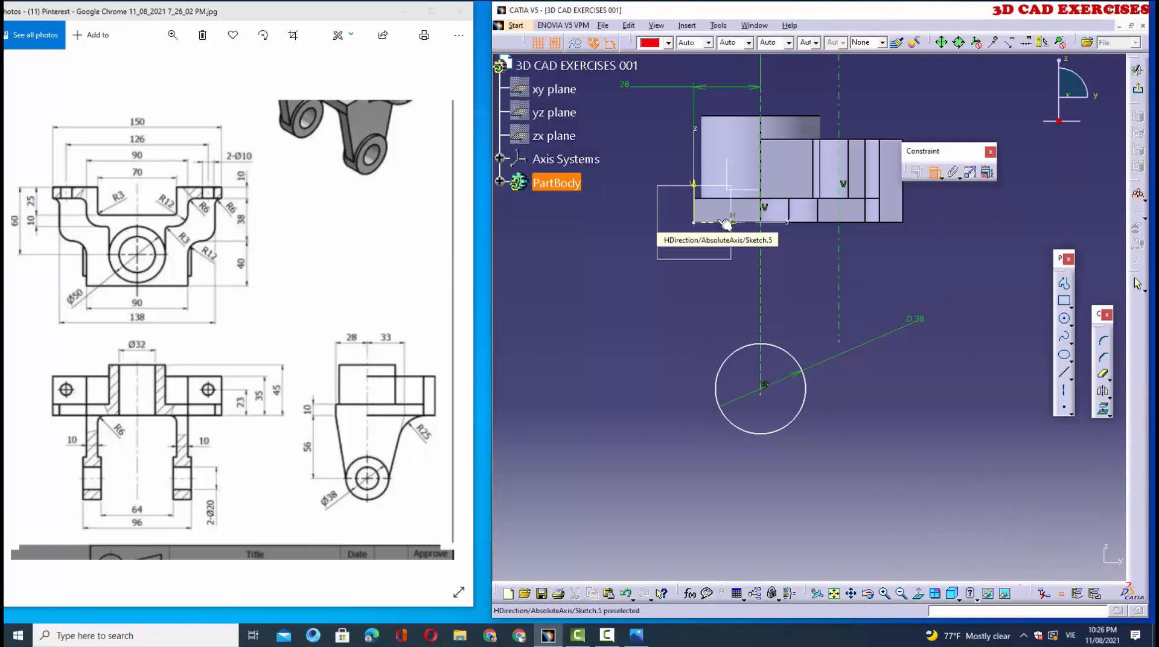
click(726, 224)
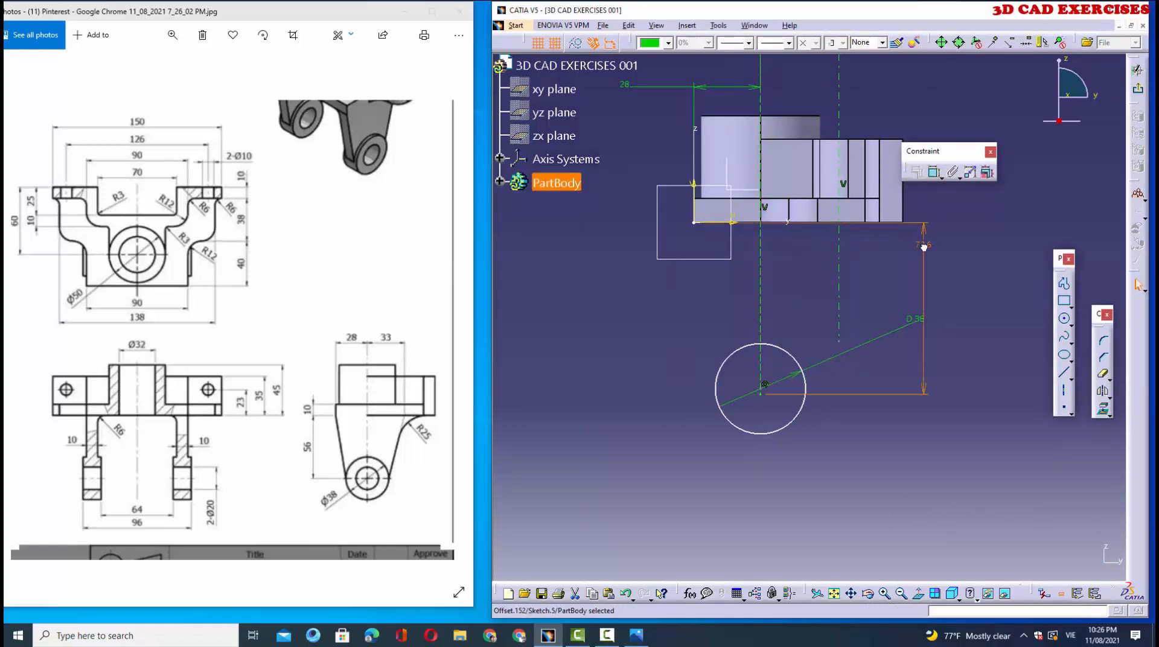
double_click(924, 254)
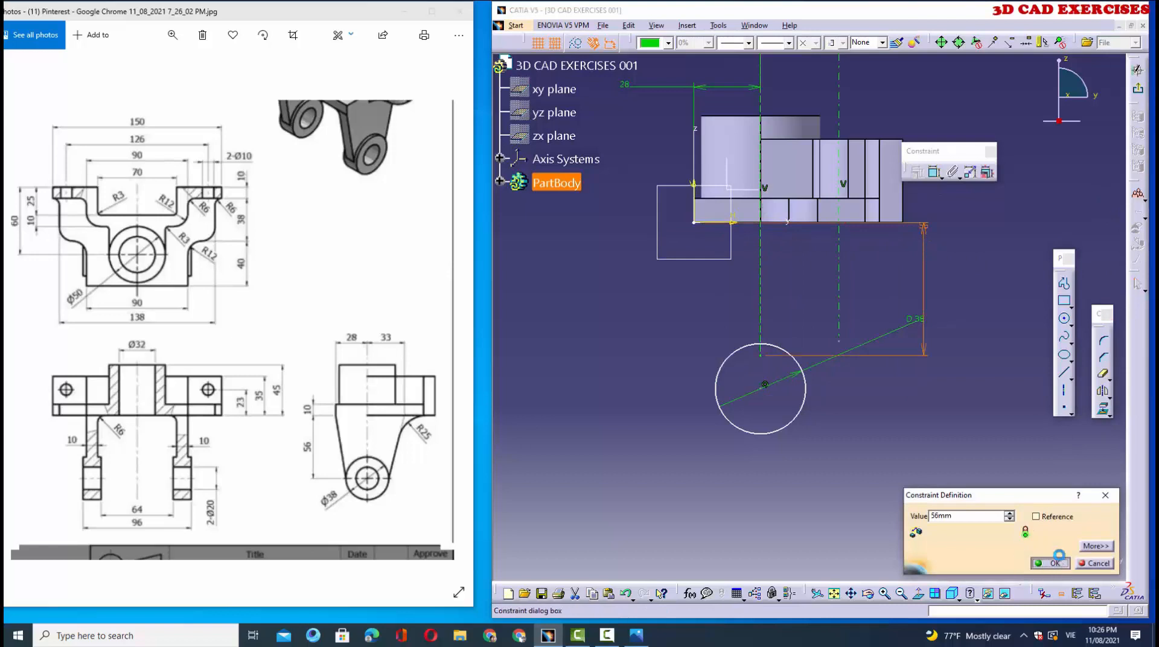
click(1051, 563)
Step: Constrain the 38 mm circle's centre to coincide with the lower endpoint of the first vertical axis line
click(900, 446)
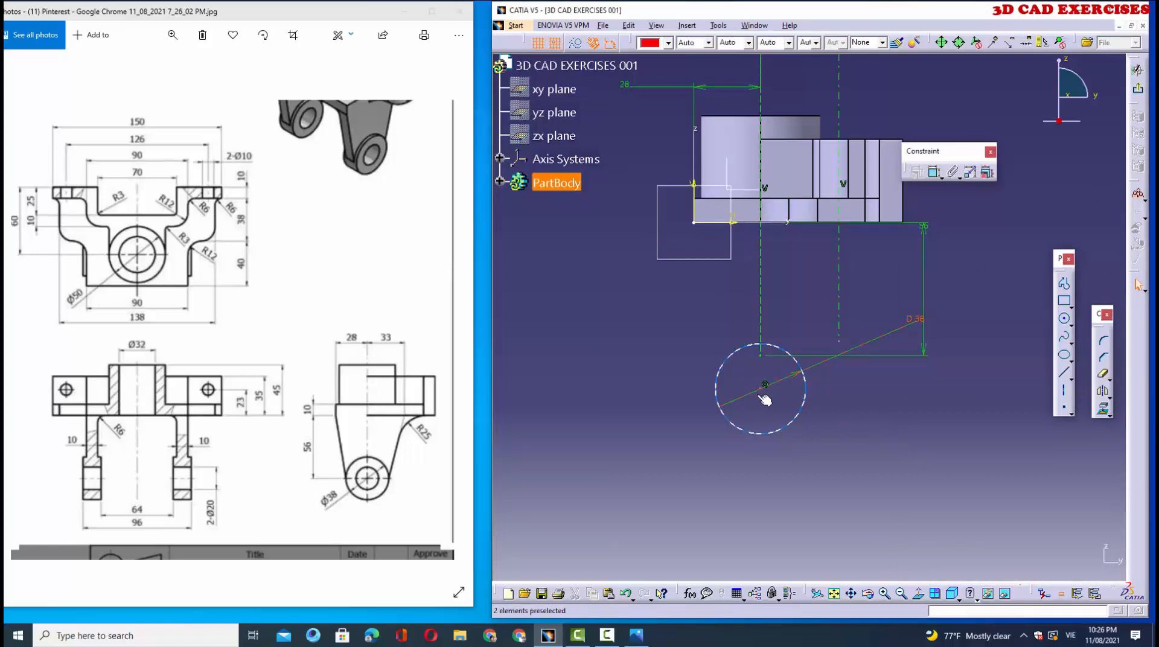
click(917, 173)
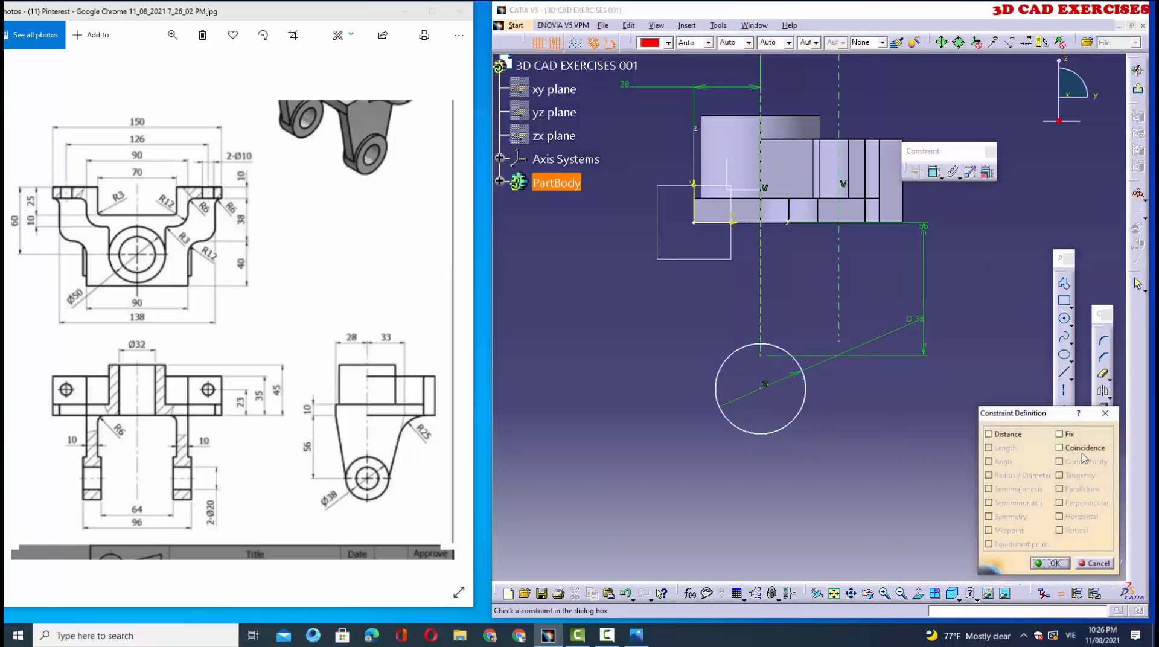
click(1082, 451)
click(1053, 560)
Step: Draw a line from the sketch origin down to the near side of the lower circle, tangent to it
click(1064, 372)
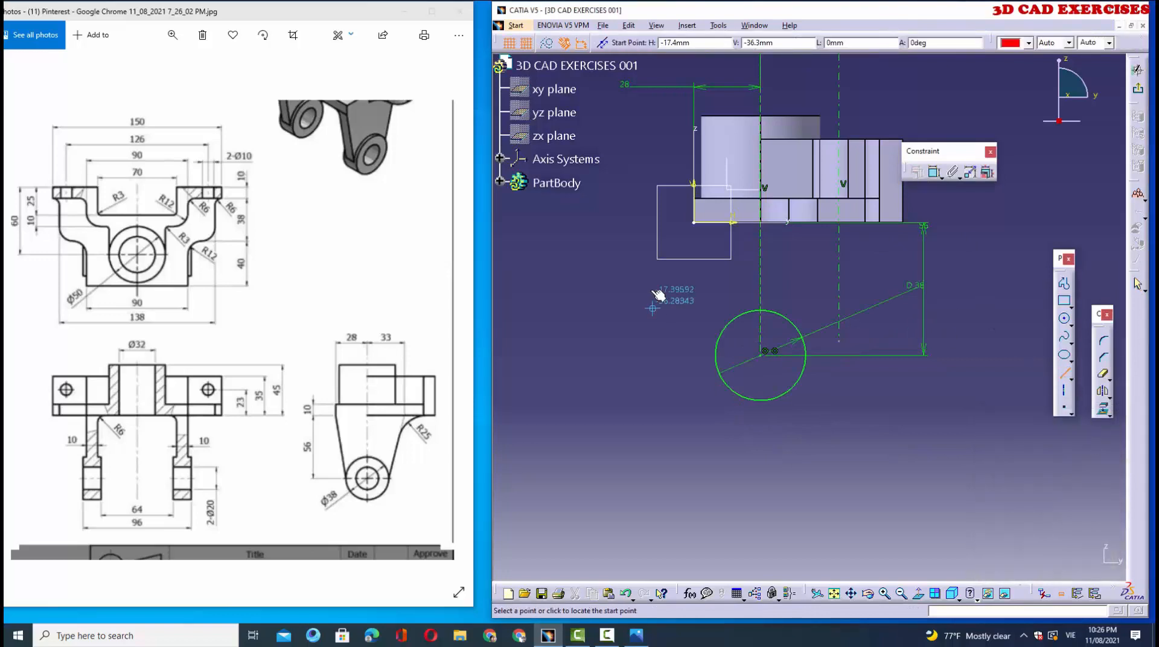
click(694, 222)
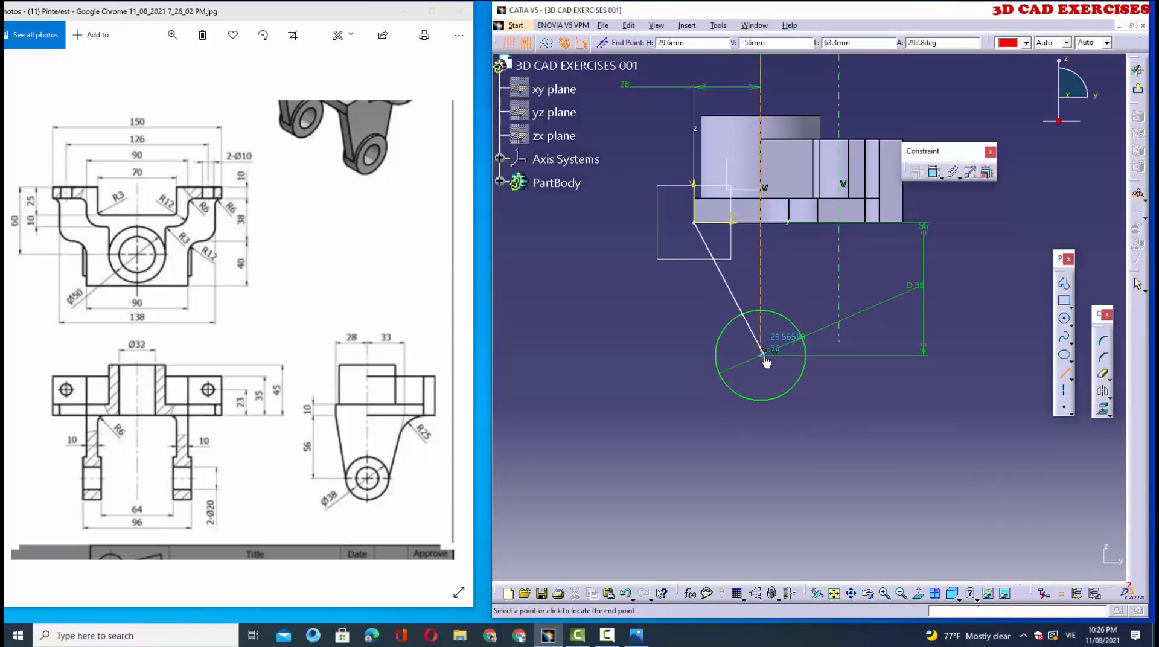
click(717, 362)
key(Escape)
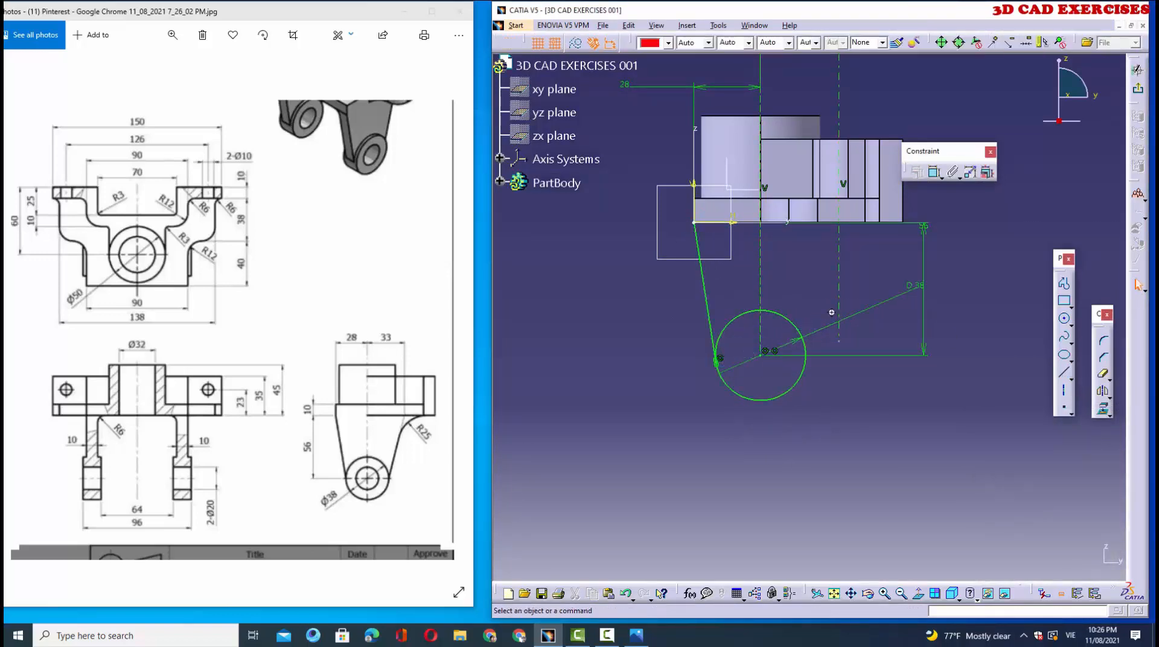
Step: Draw a horizontal line from the sketch origin along the base plate's lower edge to just short of the plate's far edge
mouse_move(831, 314)
middle_down()
mouse_move(742, 385)
mouse_move(773, 315)
mouse_move(750, 410)
middle_up()
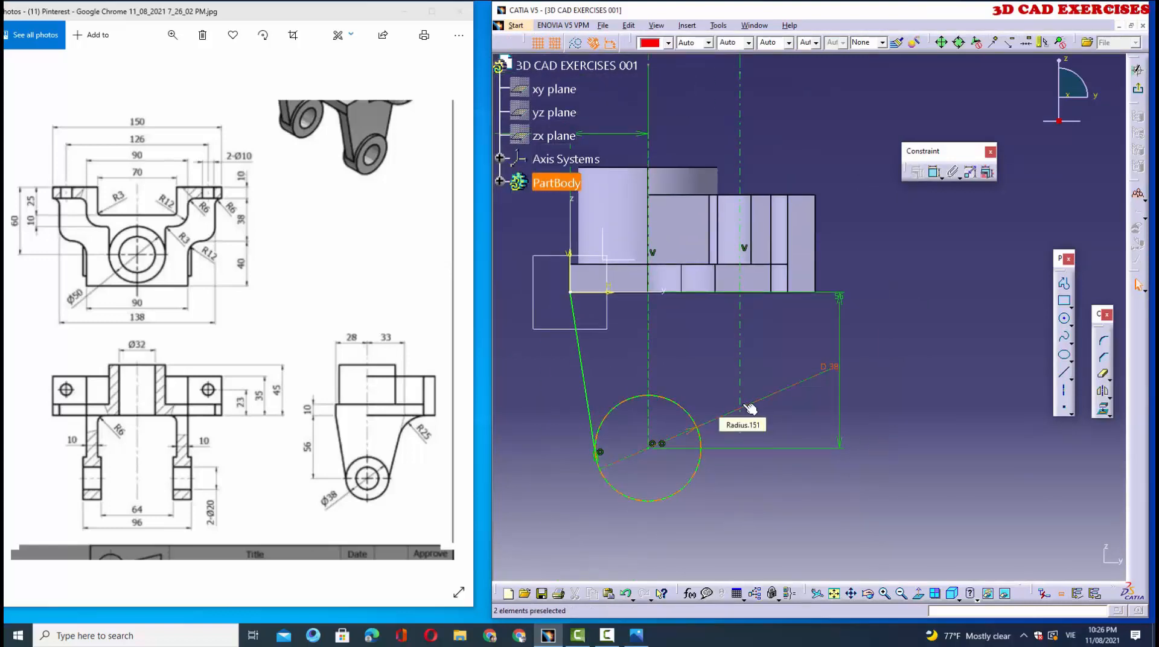
click(1063, 375)
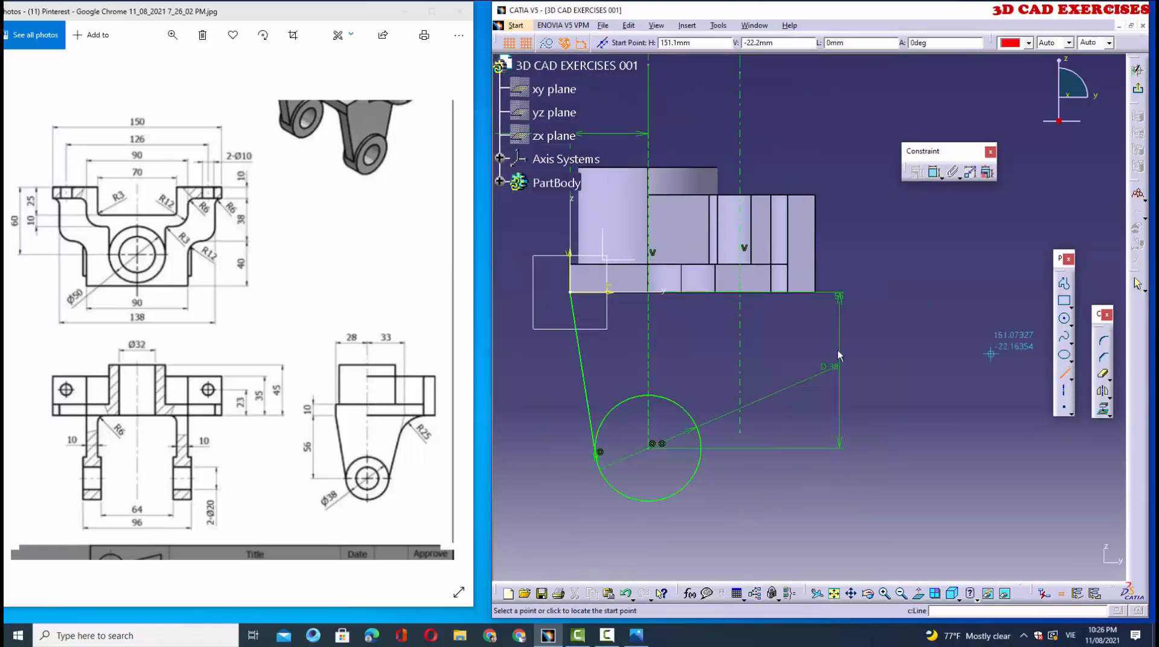
click(574, 296)
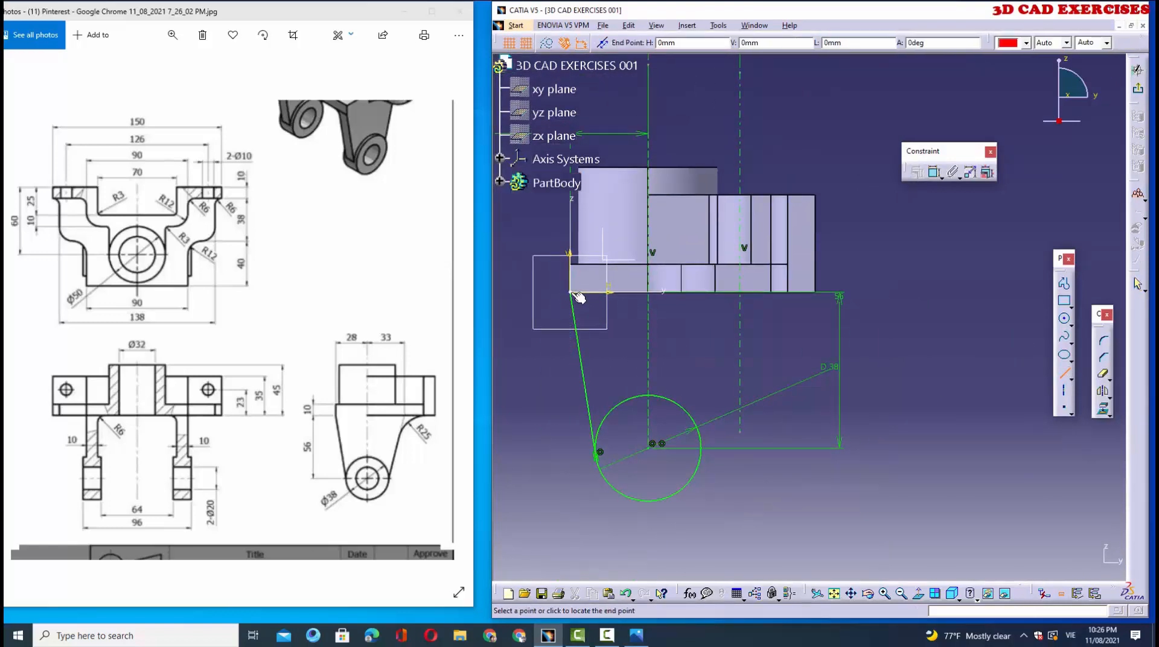
click(792, 294)
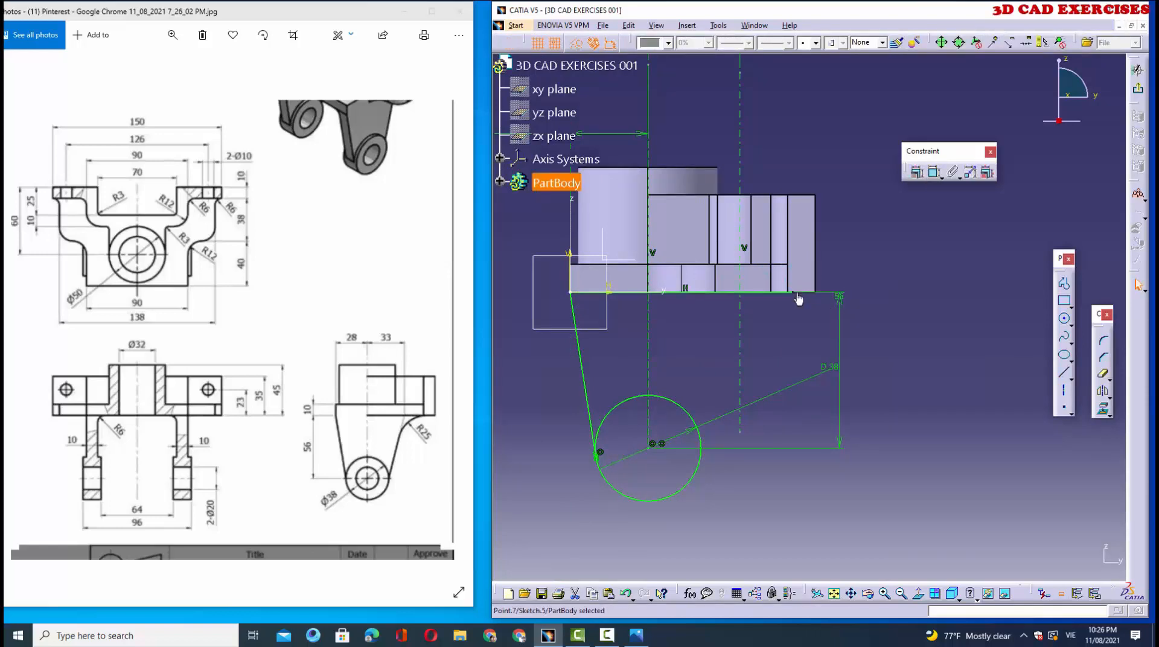
Step: Constrain the horizontal line's free endpoint to coincide with the vertical far edge of the plate
ctrl+click(816, 255)
click(916, 173)
click(1068, 449)
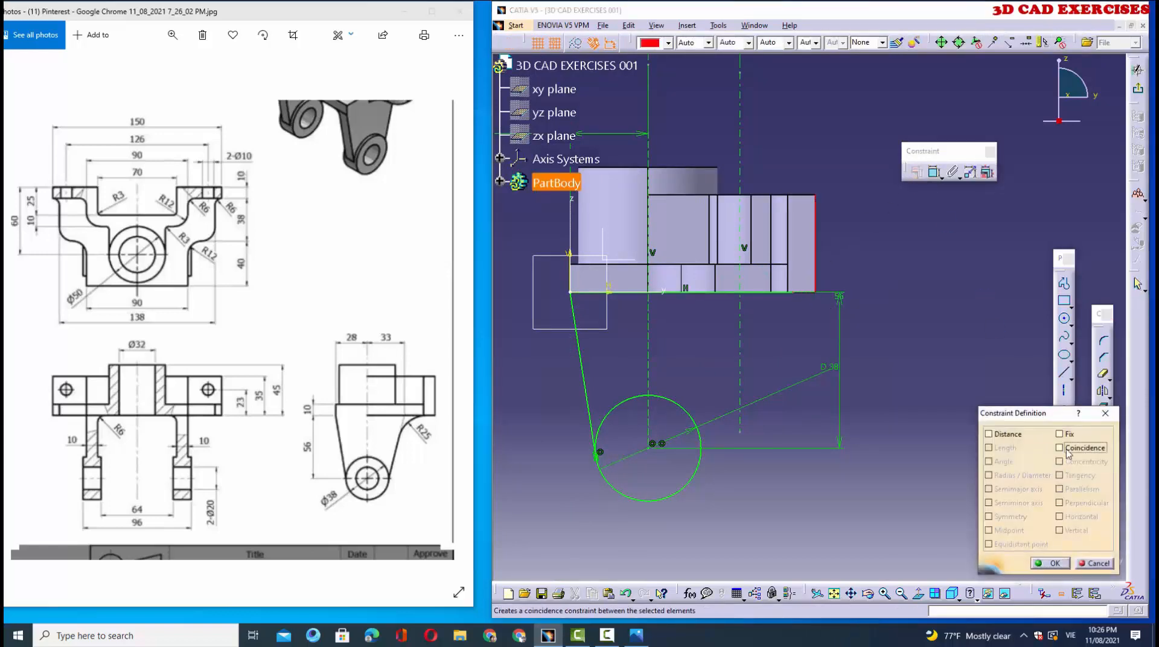
click(1051, 562)
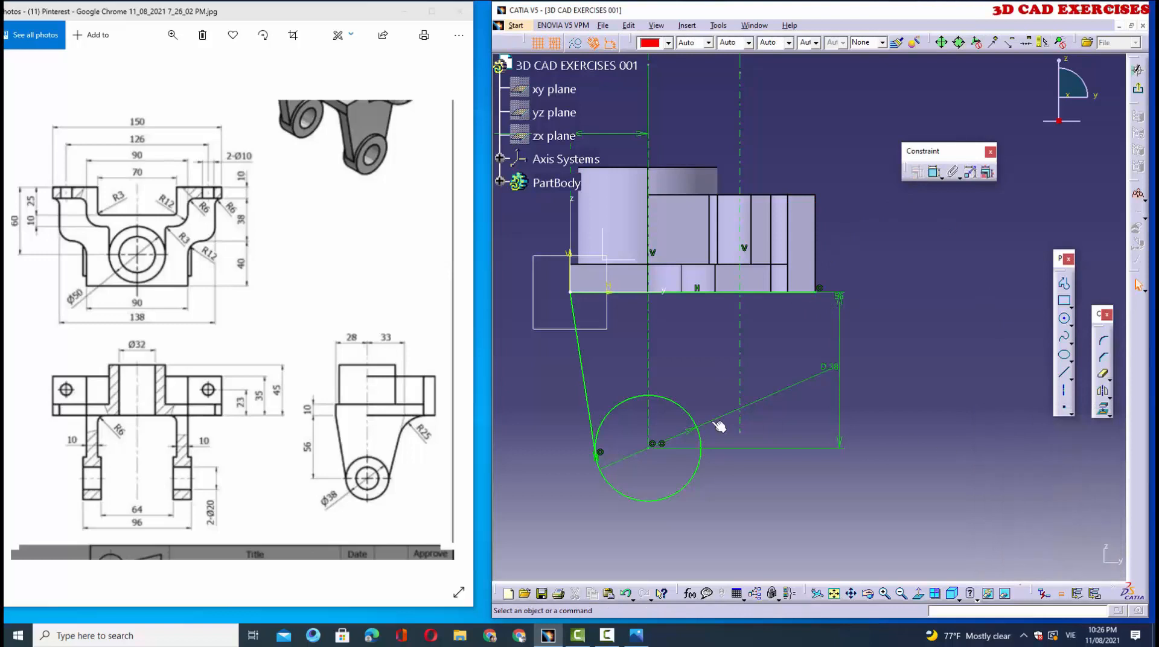
Step: Draw a line from the second axis line's crossing with the horizontal line down to the far side of the circle, tangent to it
click(1066, 377)
click(739, 294)
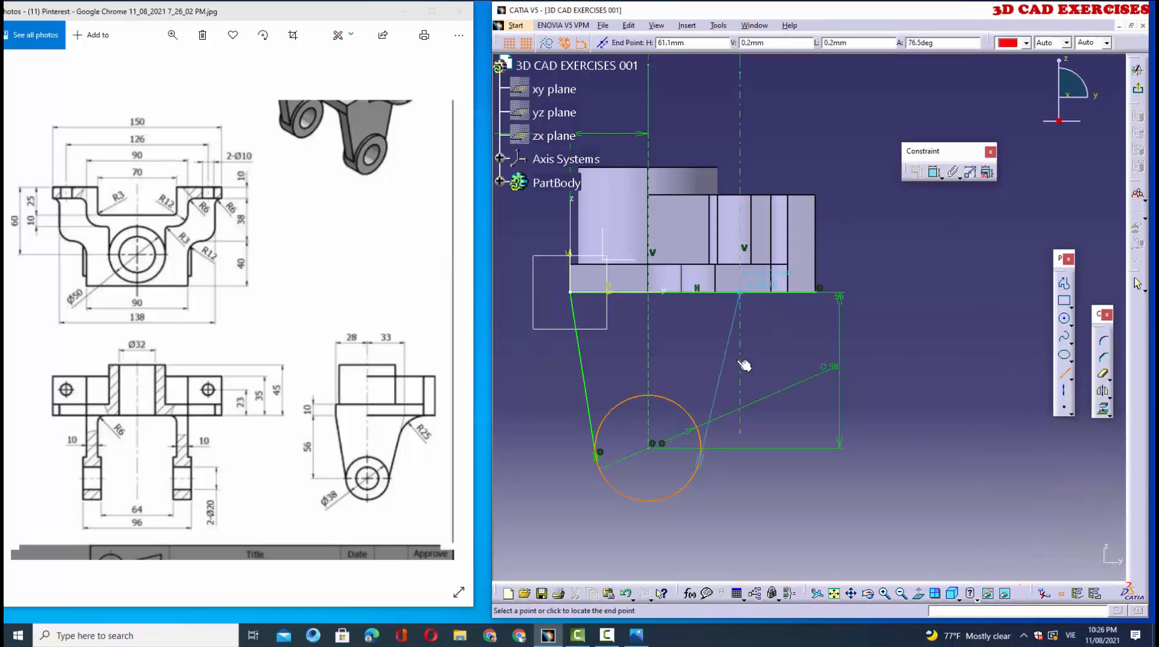
click(703, 459)
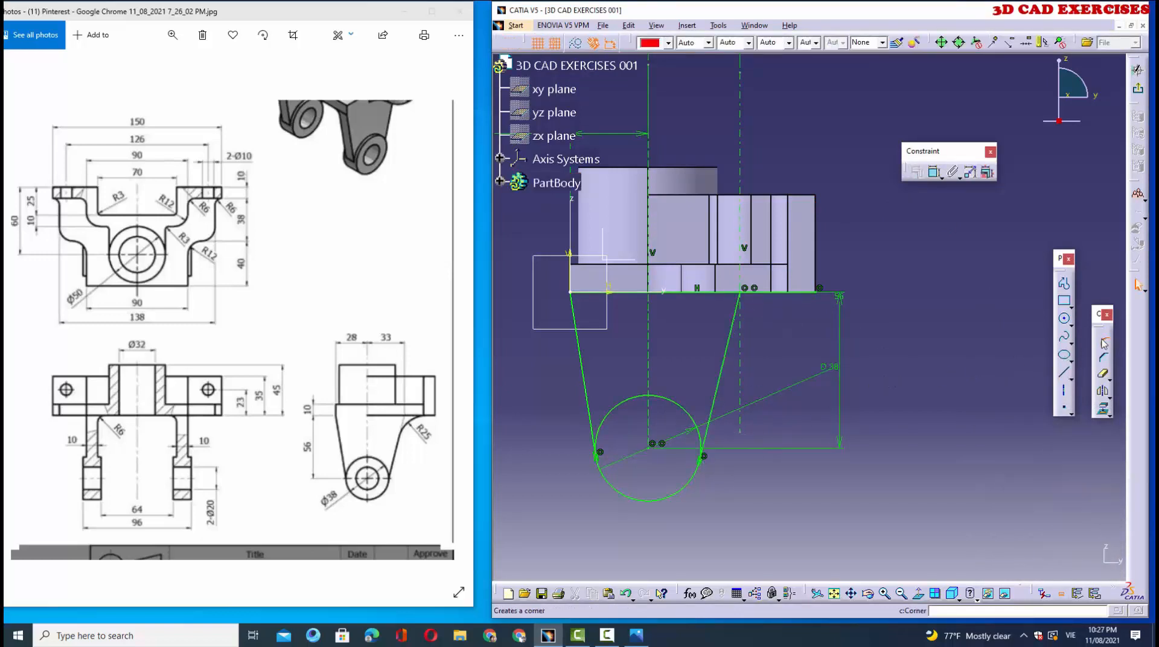
Step: Create a corner between the horizontal line and the sloping tangent line, and set its radius to 25 mm
click(1103, 343)
click(769, 293)
click(781, 297)
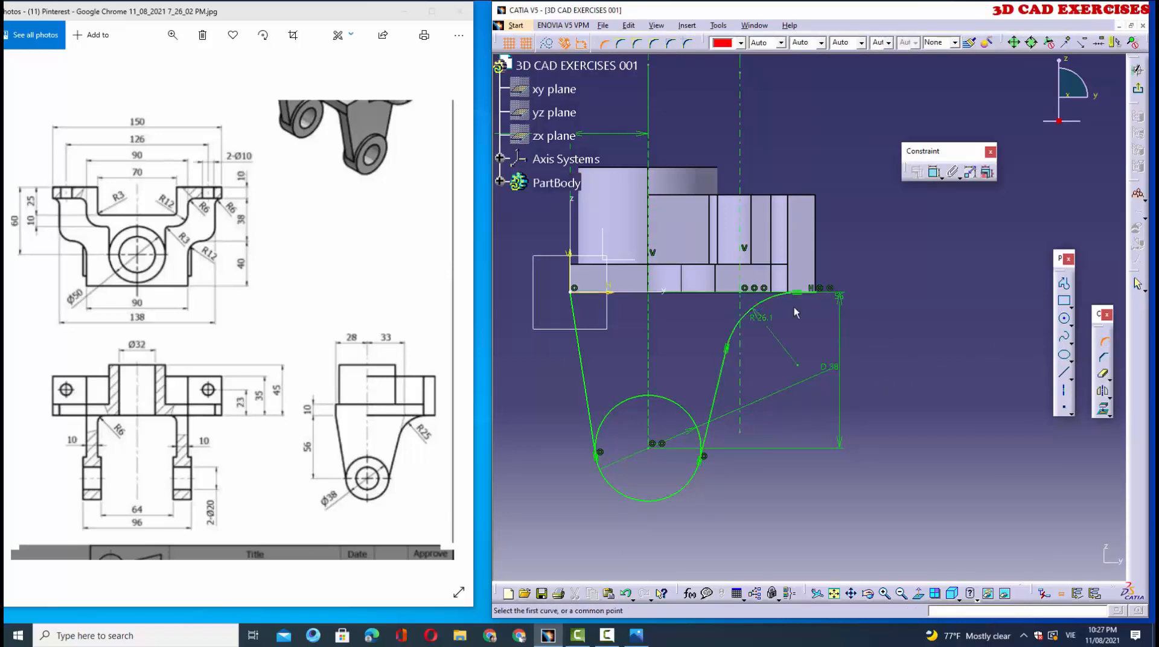
double_click(765, 327)
text(2)
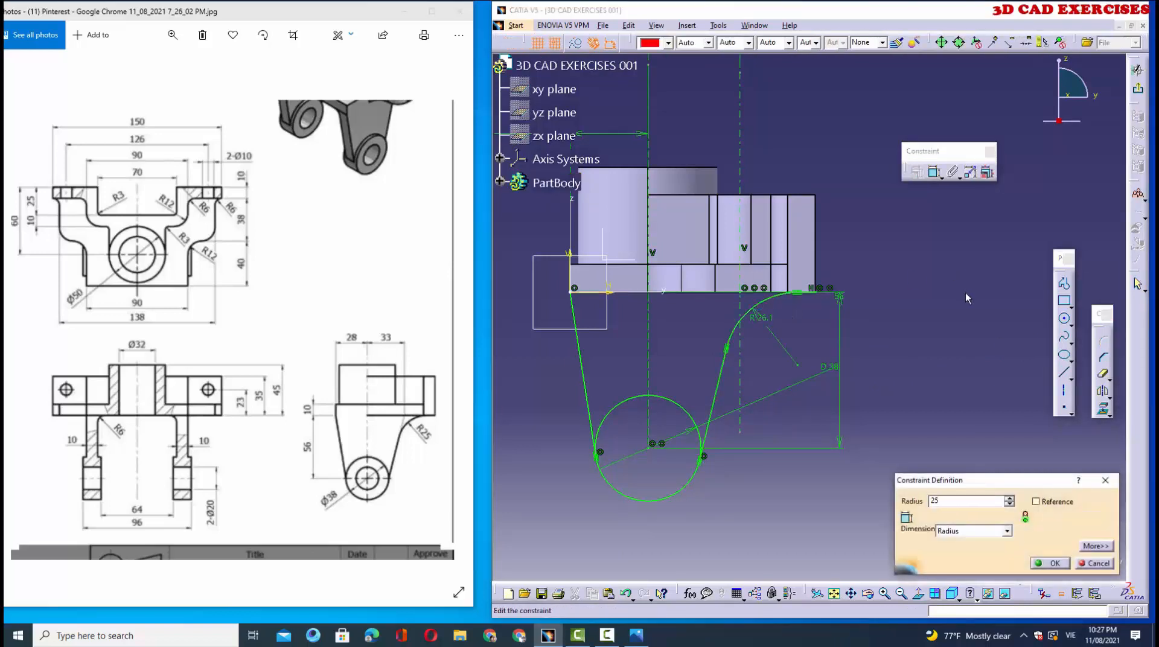
text(5)
click(1051, 562)
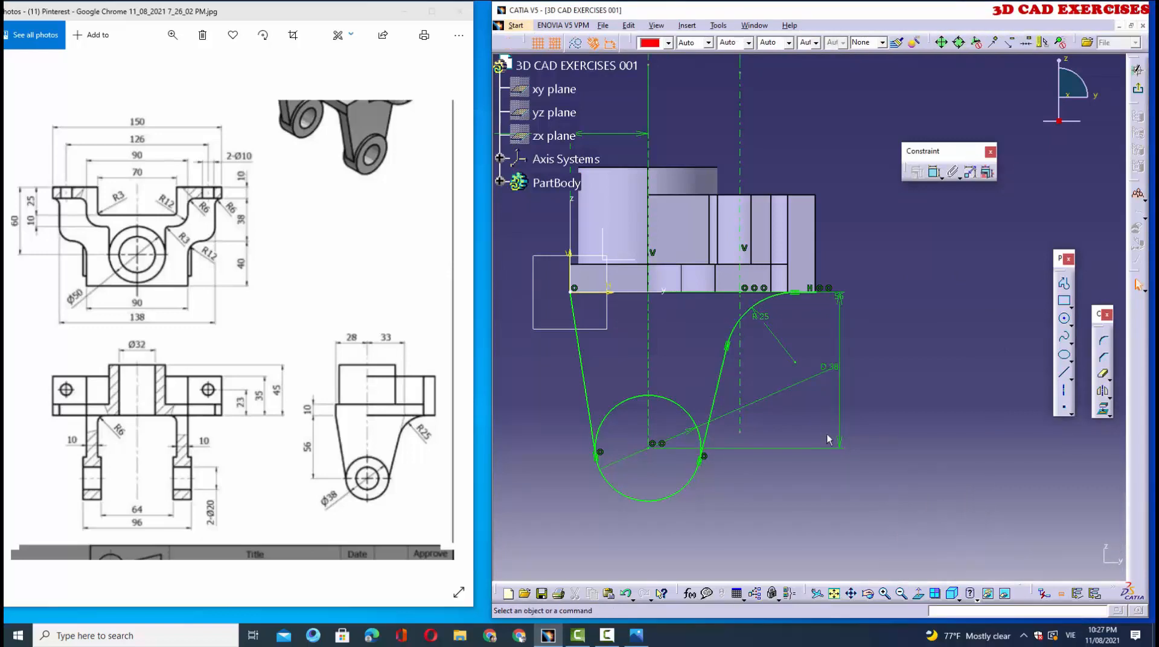
Step: Convert the short horizontal line remaining beyond the R25 corner into a construction element
ctrl+middle_drag(744, 359, 788, 328)
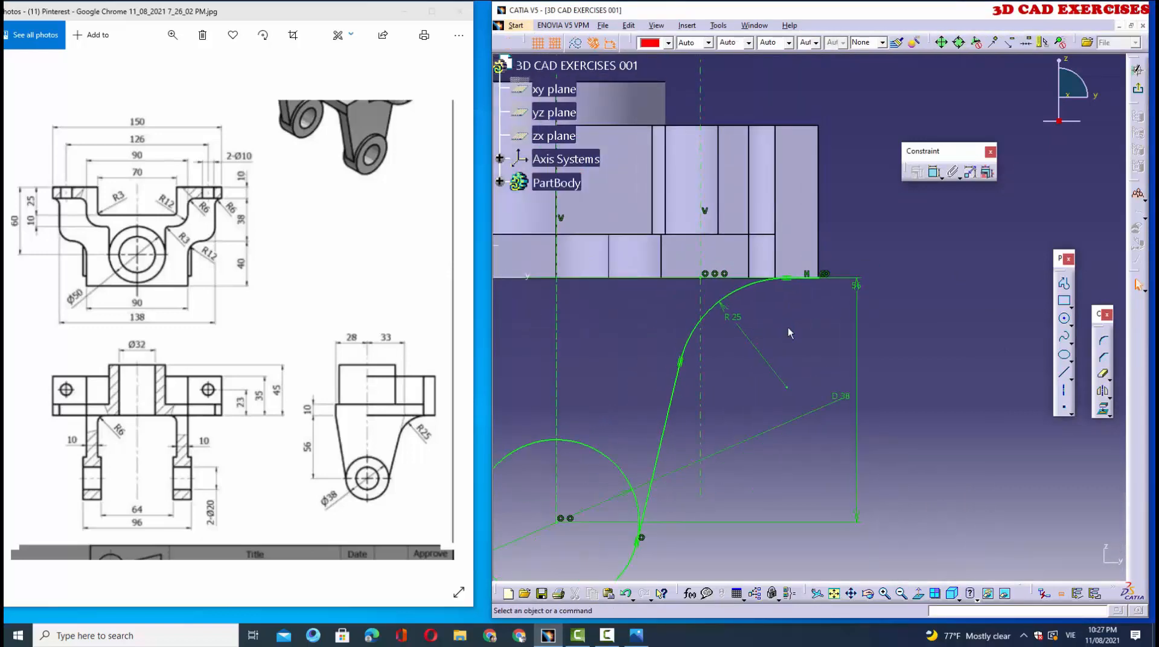
click(815, 278)
click(572, 46)
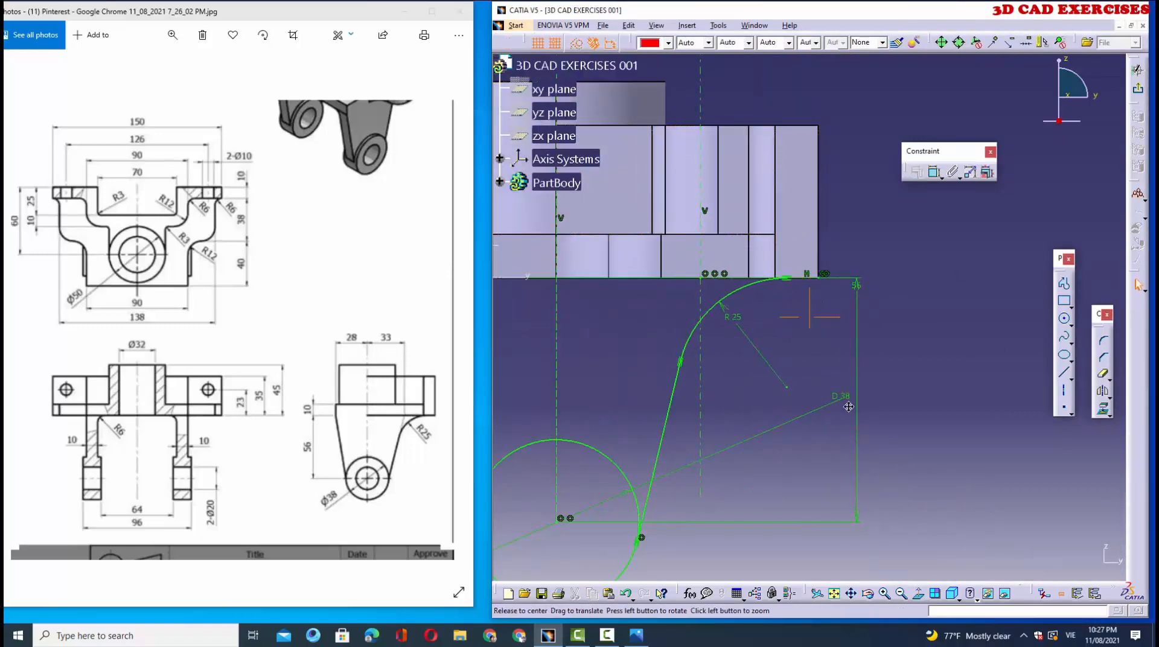
Step: Draw a line from the sketch origin to the upper end of the R25 arc to close the lug profile
middle_drag(810, 316, 892, 299)
click(1065, 375)
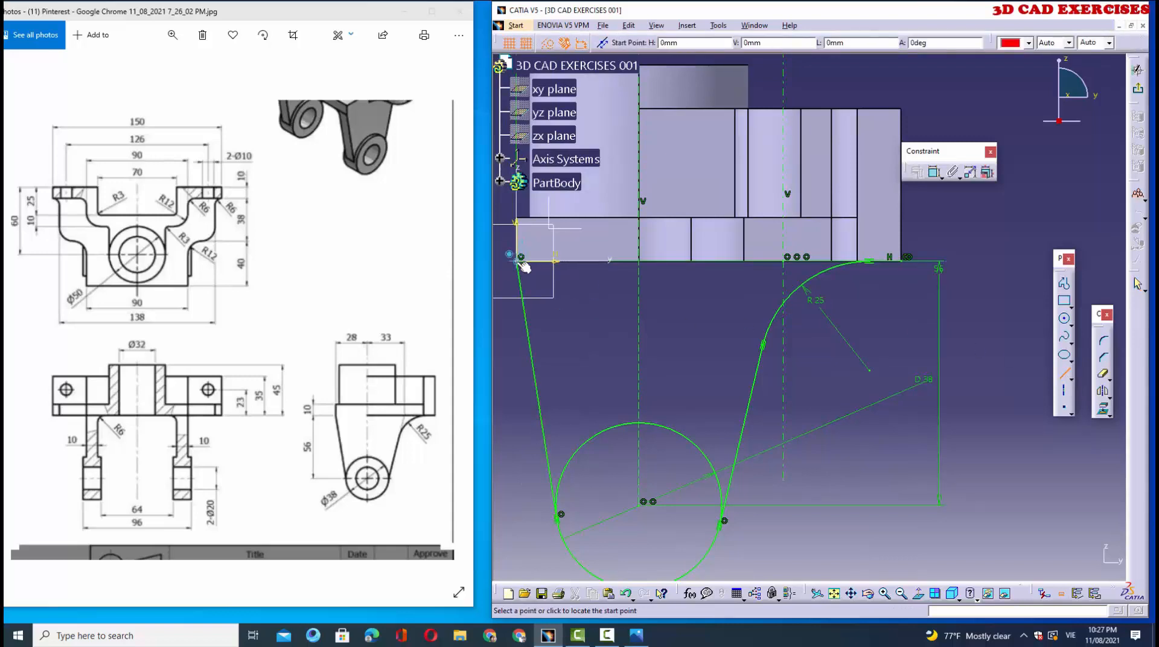
click(517, 260)
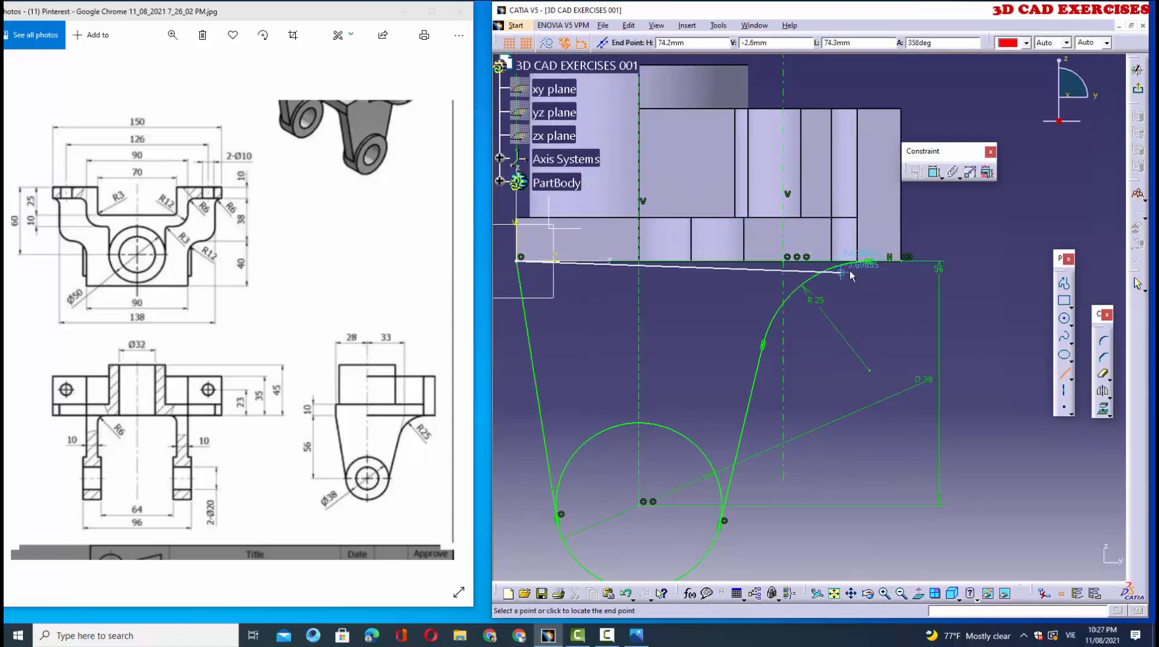
click(868, 261)
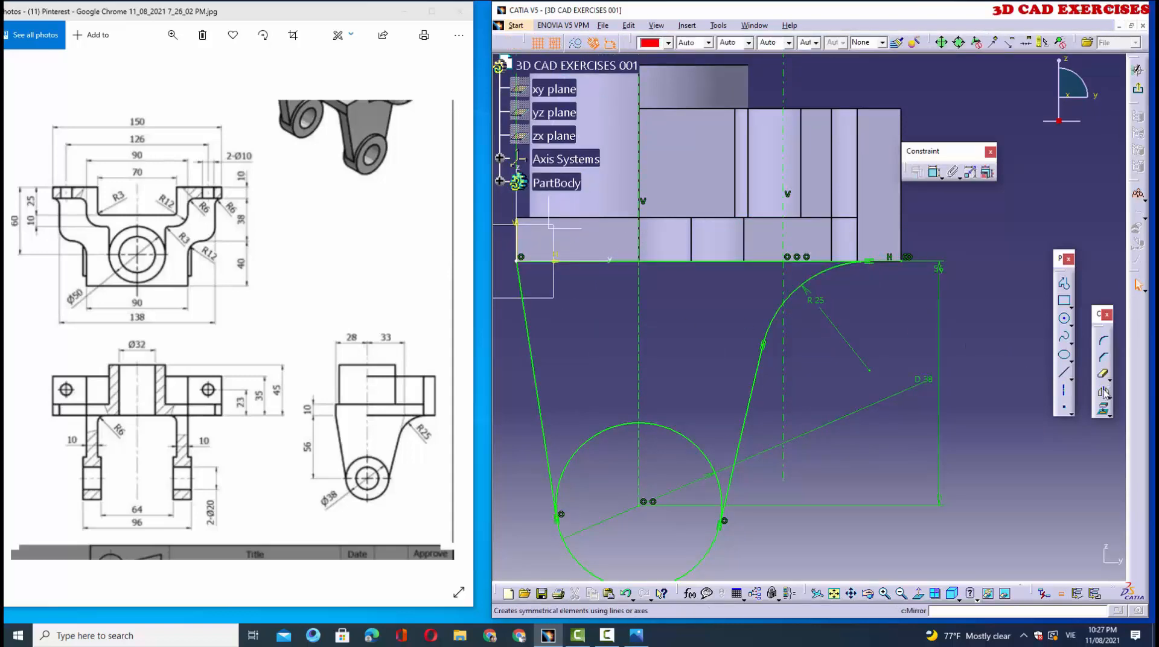
Step: Trim the circle's upper arc inside the lug profile and pad the finished sketch 5 mm with mirrored extent
click(698, 448)
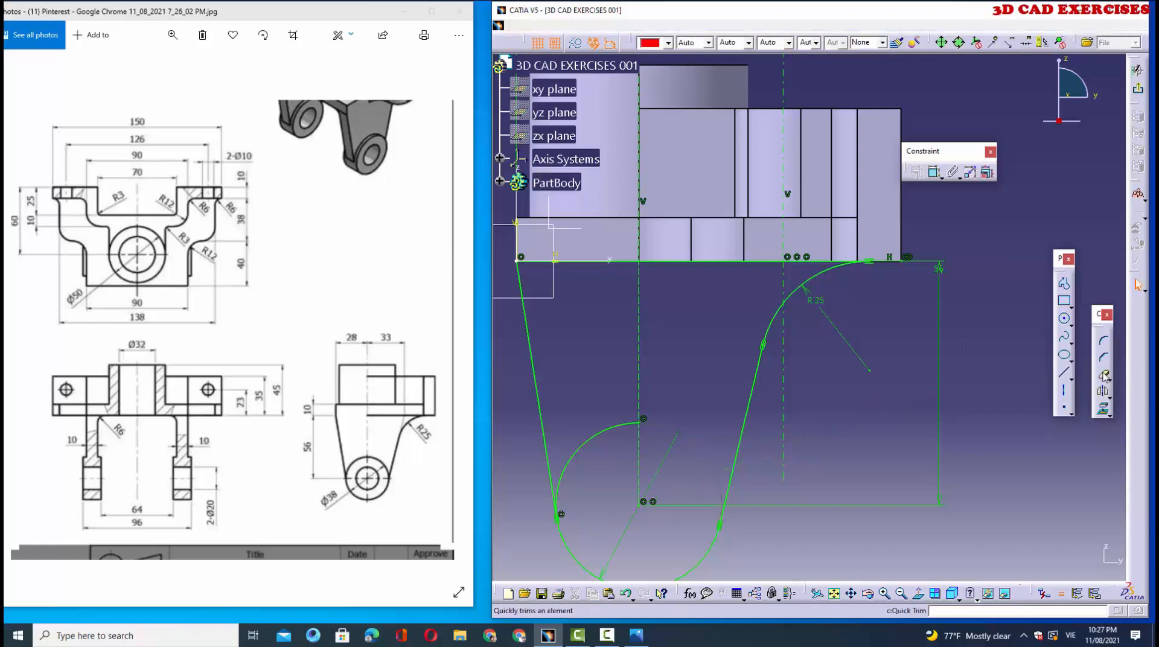
click(1137, 69)
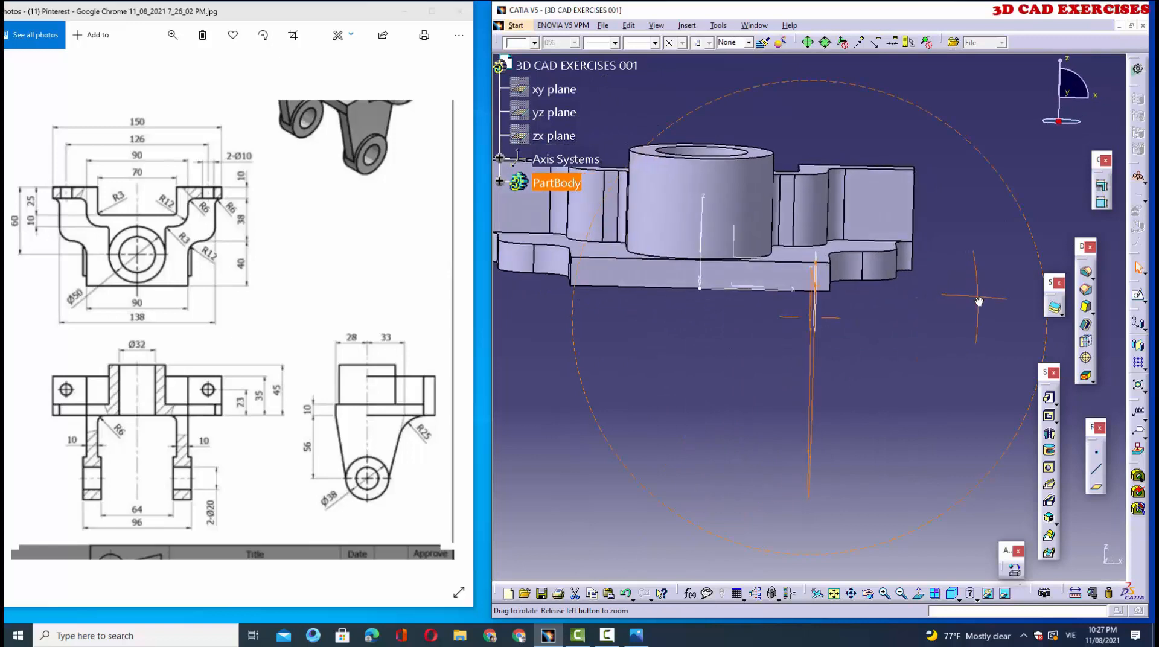
click(1049, 398)
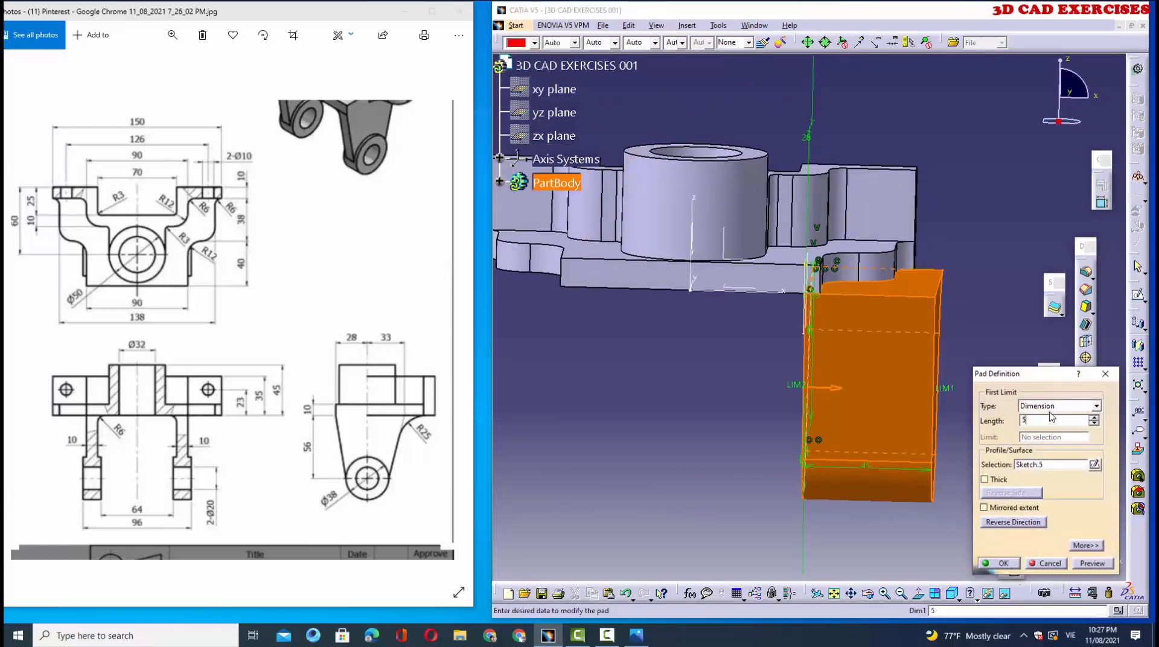
click(1001, 563)
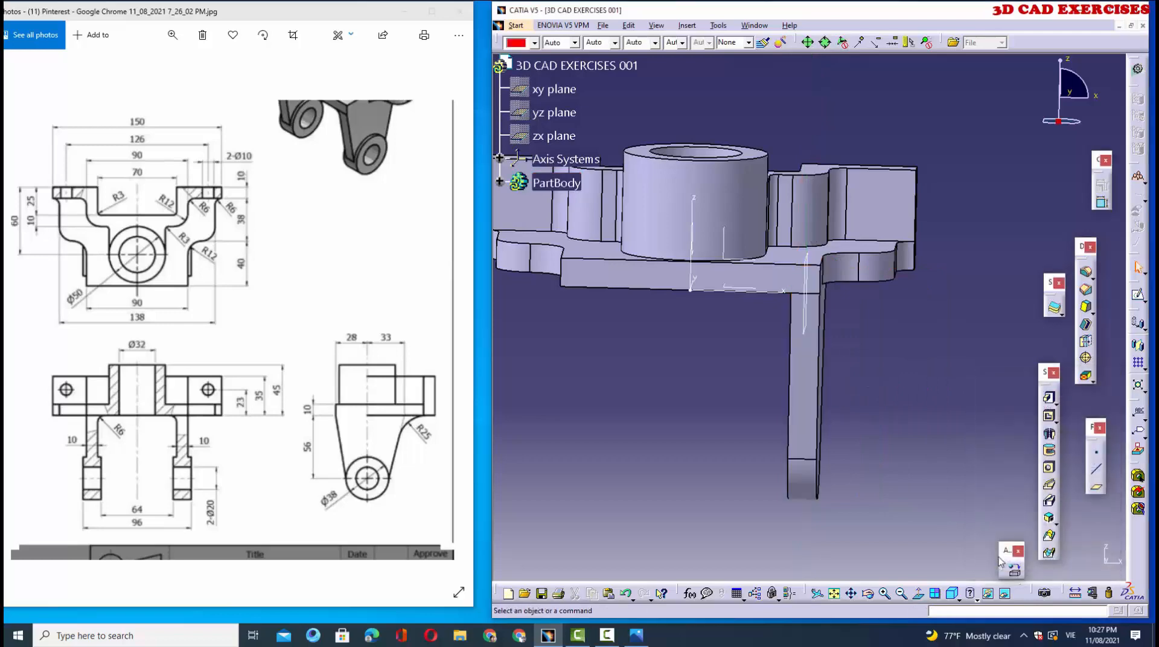
Step: Open a sketch on the lug's outer face and draw a circle near its rounded lower end
mouse_move(910, 439)
middle_down()
mouse_move(704, 440)
mouse_move(776, 445)
mouse_move(670, 453)
middle_up()
click(723, 423)
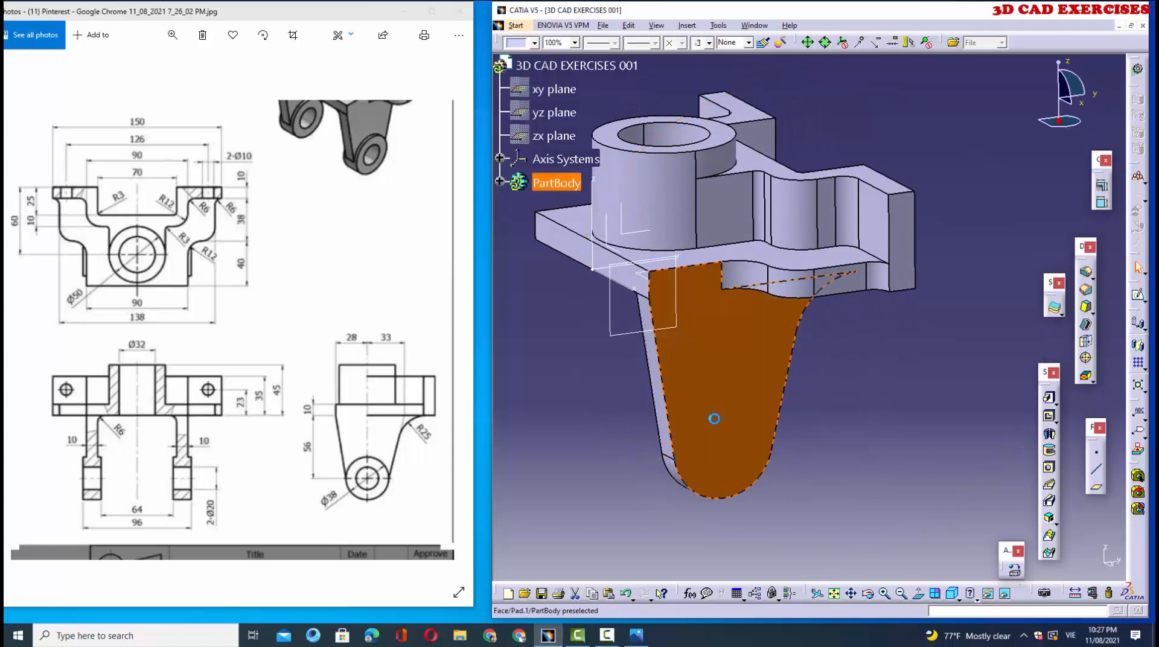
click(1139, 299)
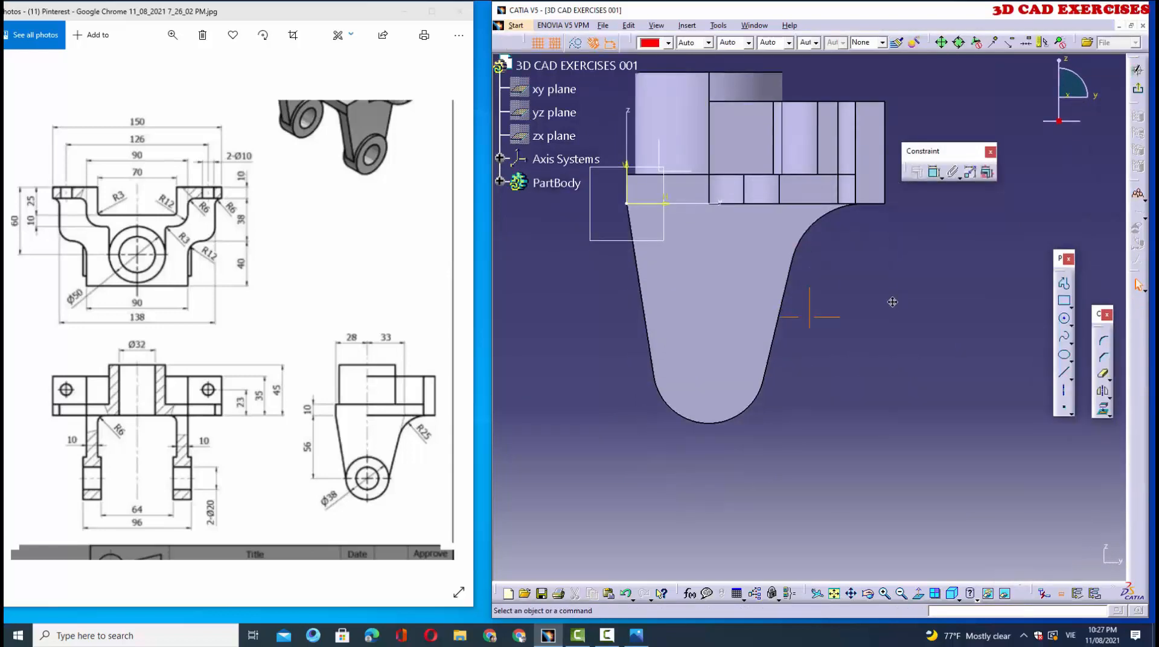
middle_drag(837, 451, 829, 426)
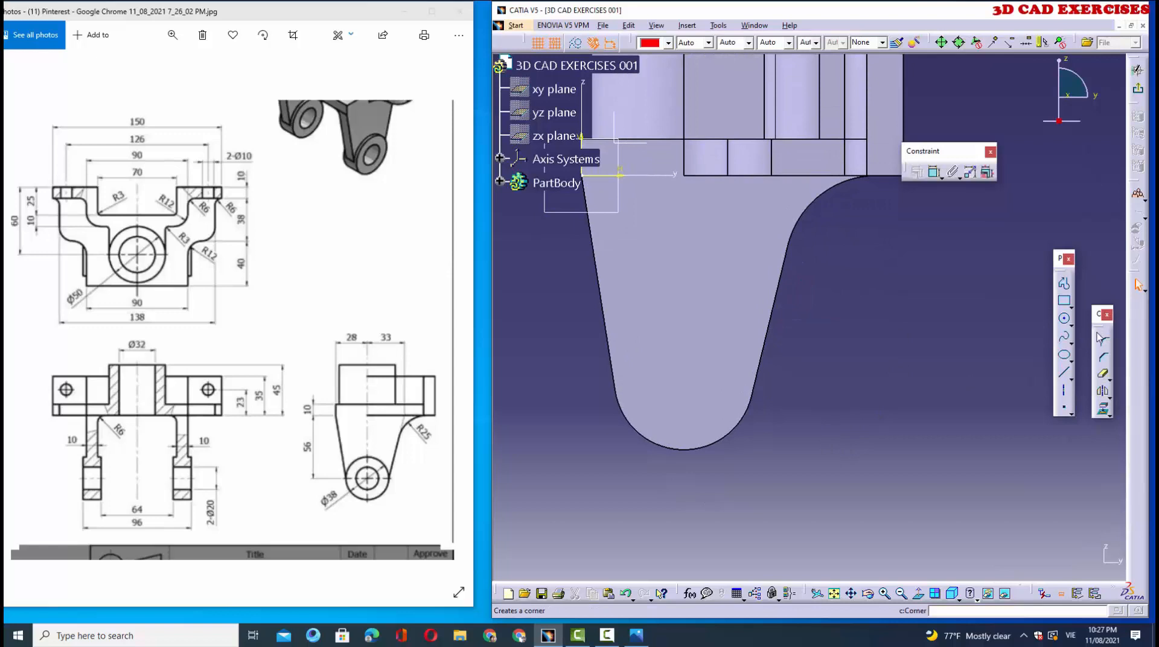
click(1065, 322)
click(674, 350)
click(729, 373)
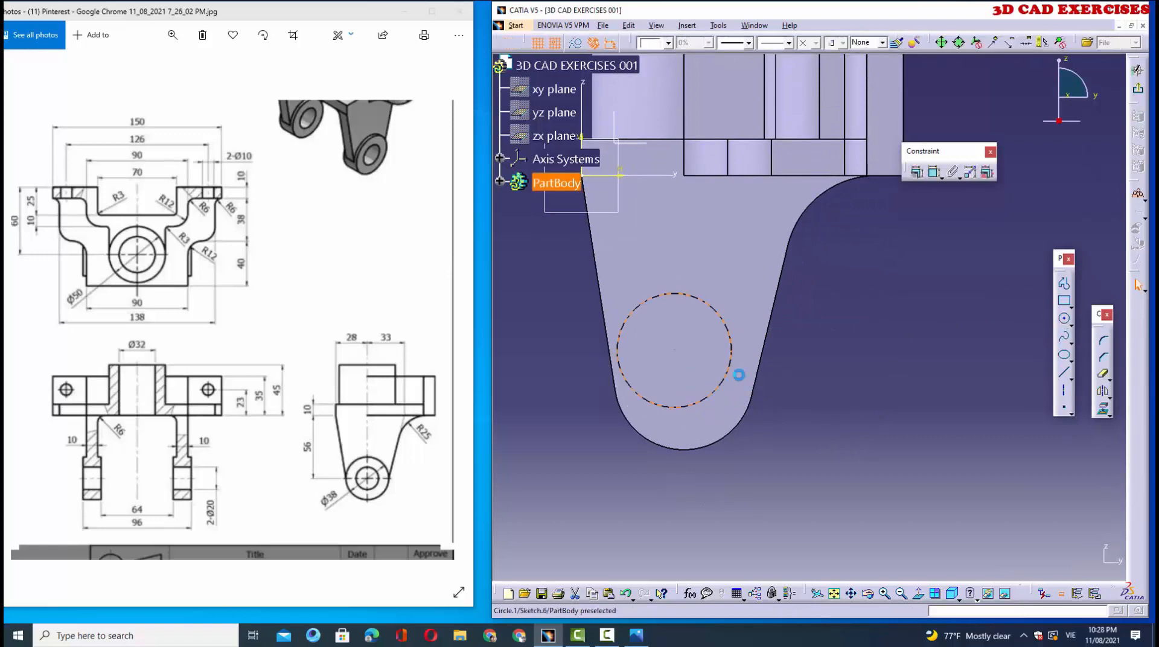
Step: Constrain the circle to coincide with the lug's rounded end edge and finish the sketch
click(935, 174)
click(731, 350)
click(722, 437)
right_click(814, 349)
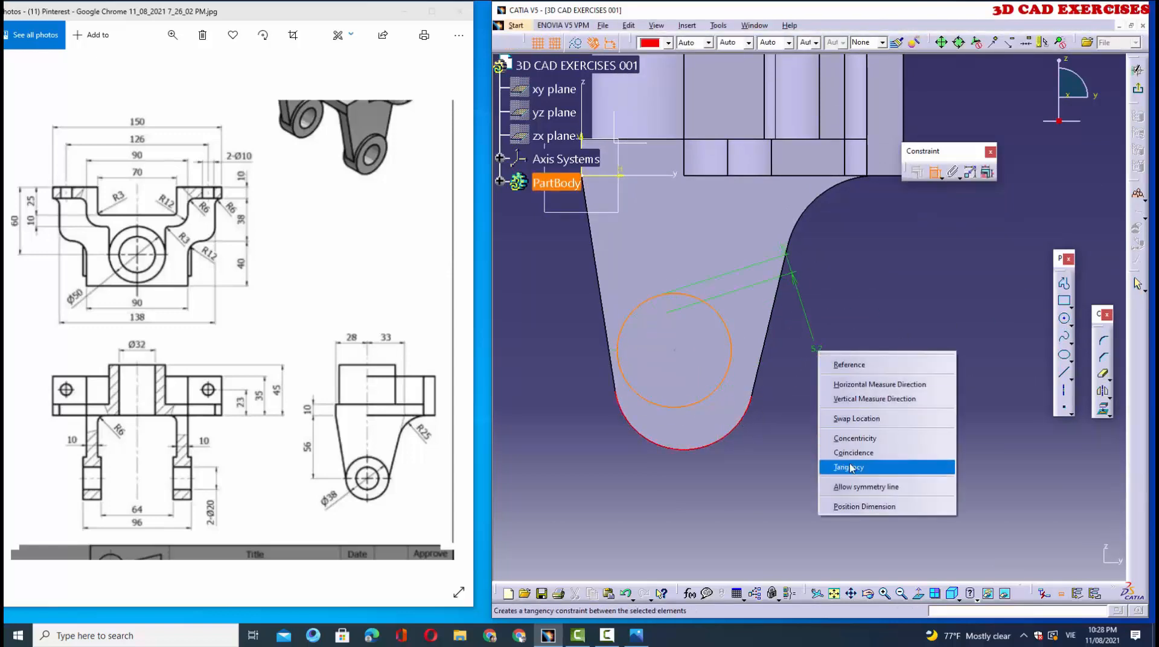
click(854, 453)
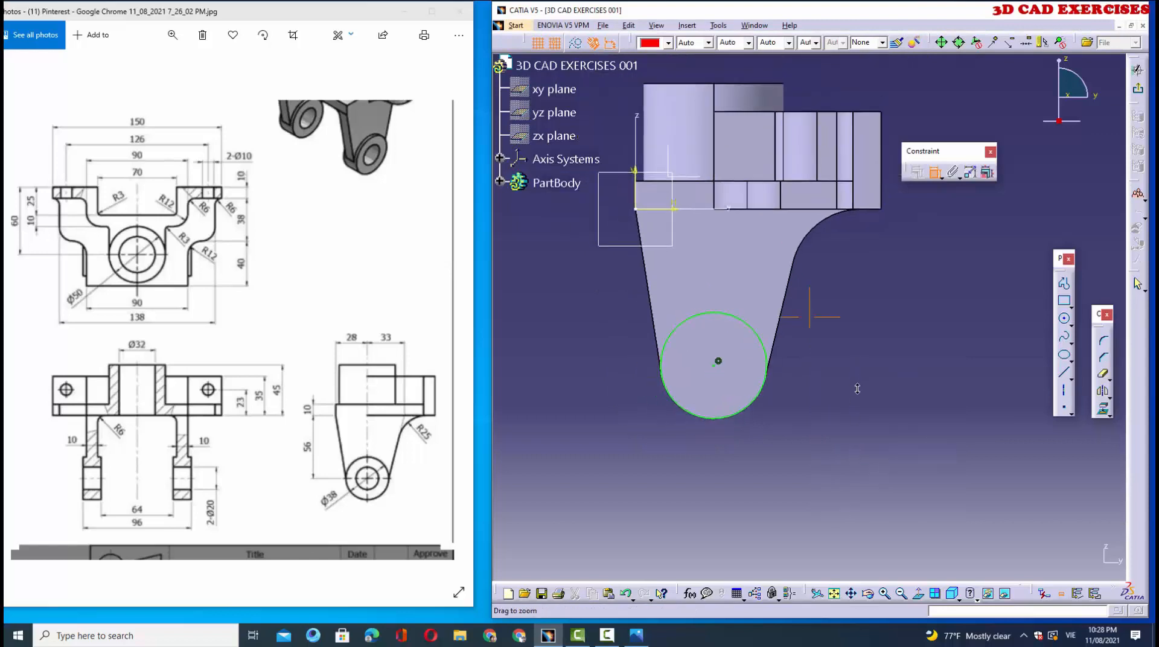
click(1140, 91)
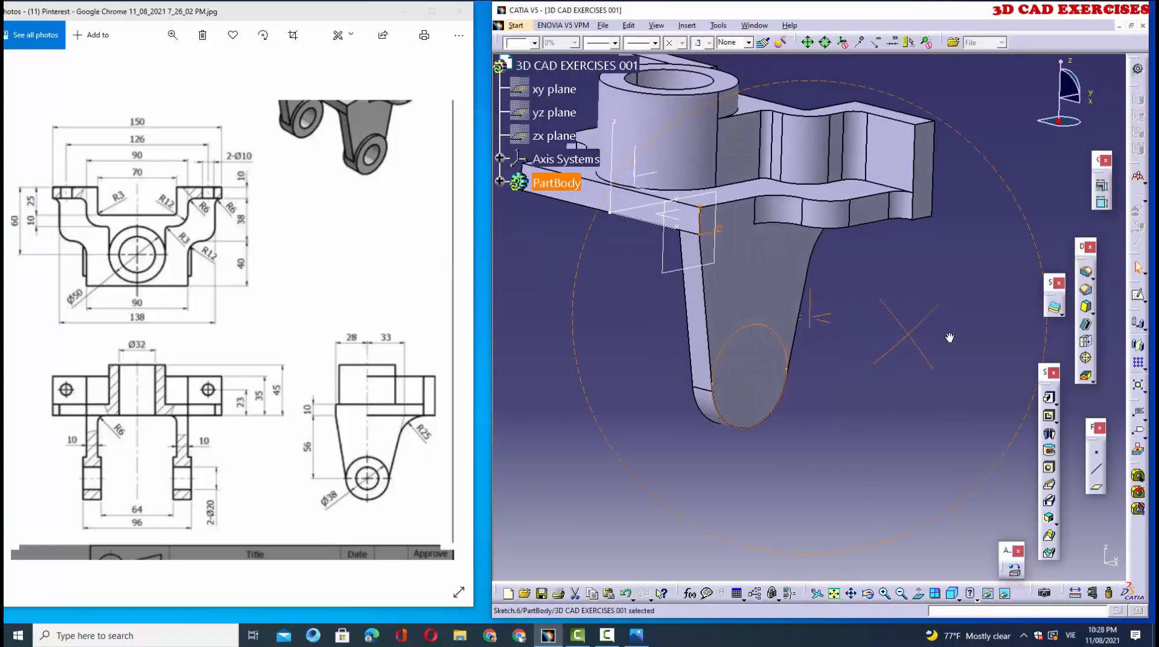
Step: Pad the circle sketch at the lug's end with a 3 mm first limit and a 13 mm second limit
click(1049, 400)
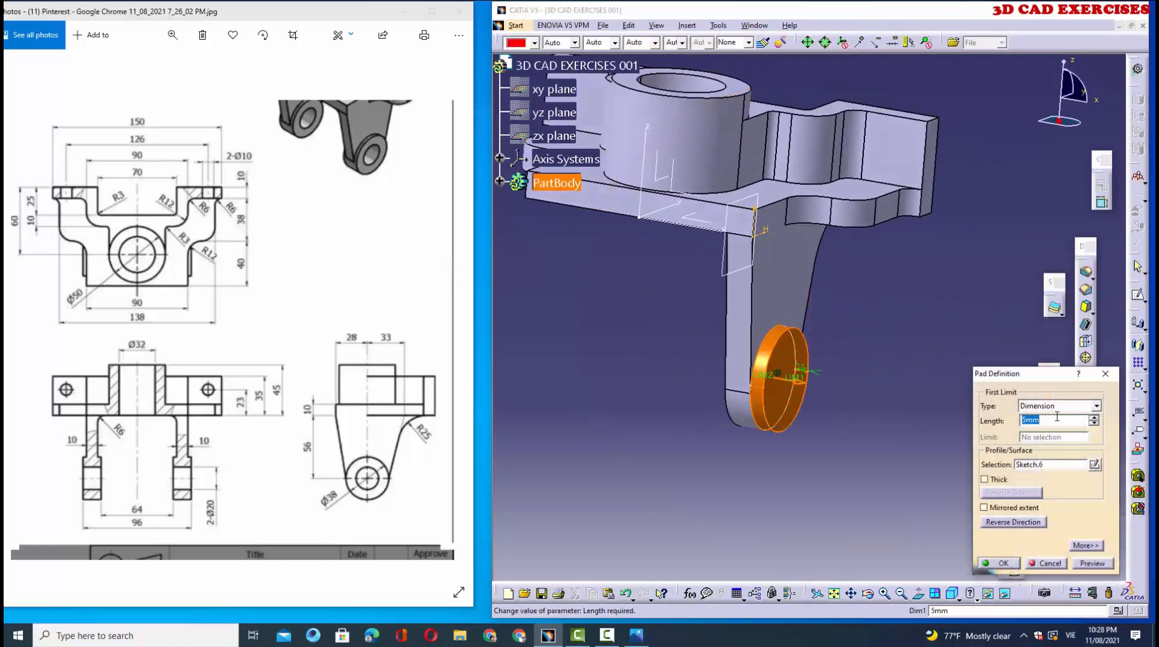
click(1085, 545)
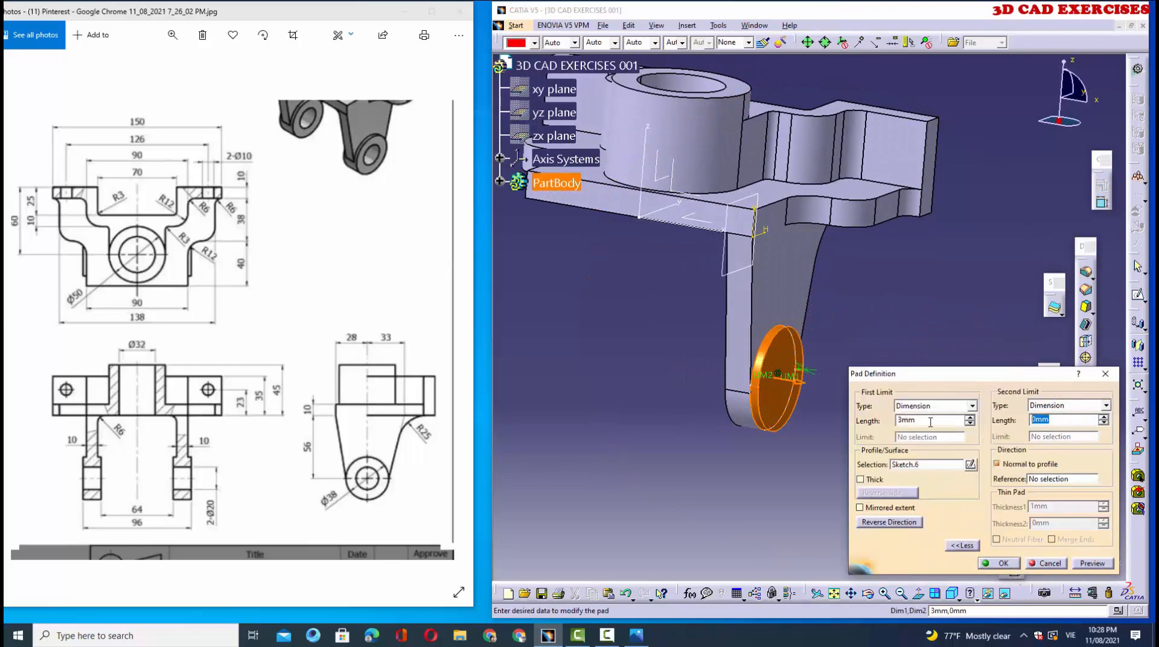
click(1091, 563)
middle_drag(783, 386, 798, 342)
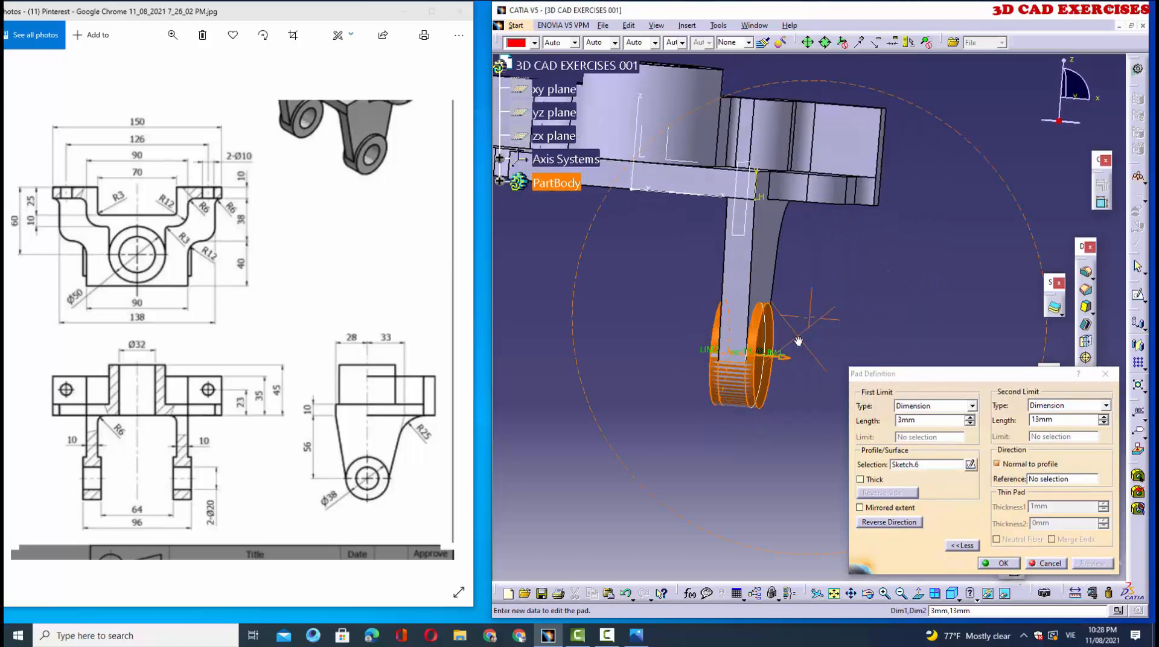
click(1006, 564)
click(986, 254)
Step: Open a sketch on the round boss's outer face and project its circular edge into the sketch
middle_drag(986, 253, 640, 407)
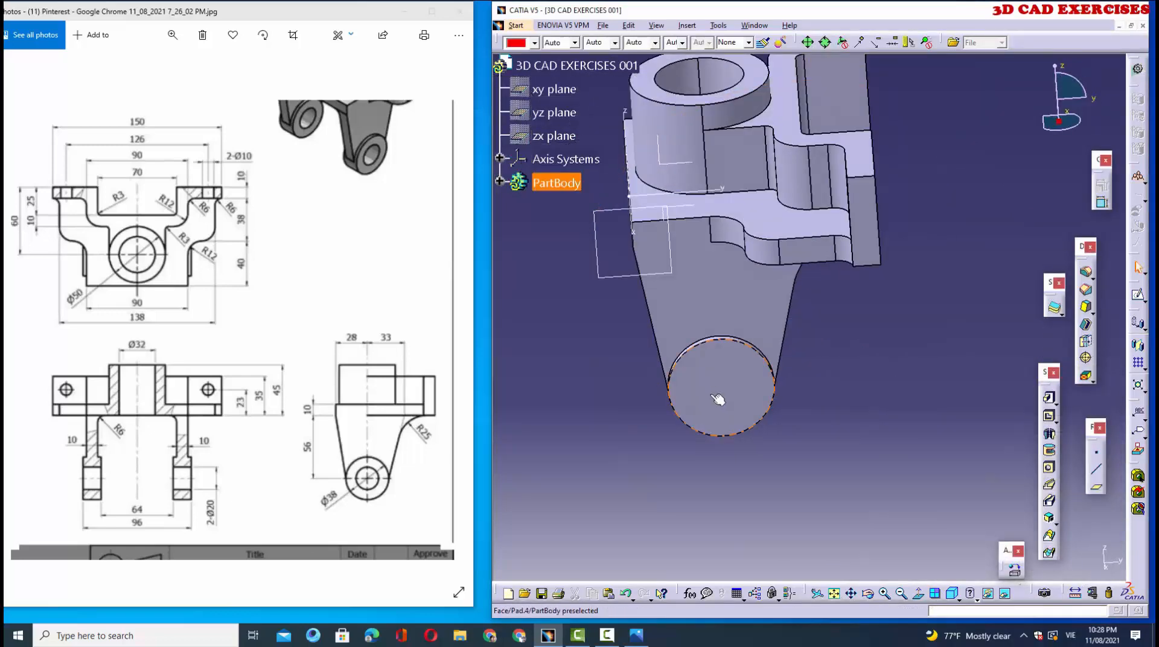
click(718, 399)
click(1138, 294)
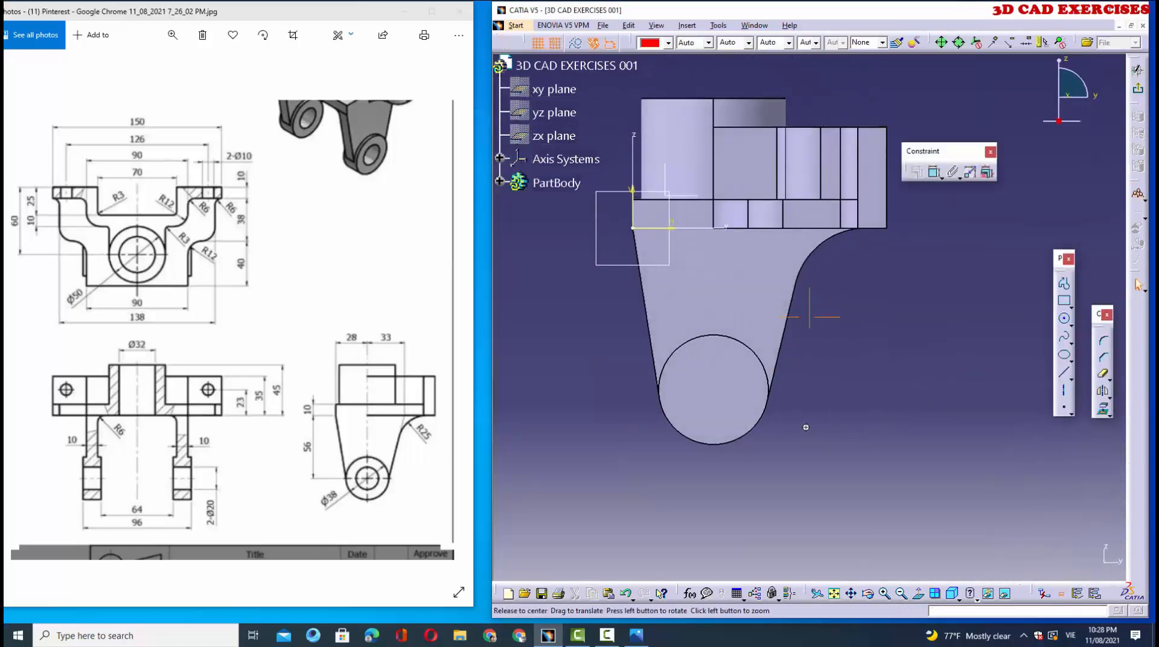
middle_drag(806, 427, 875, 399)
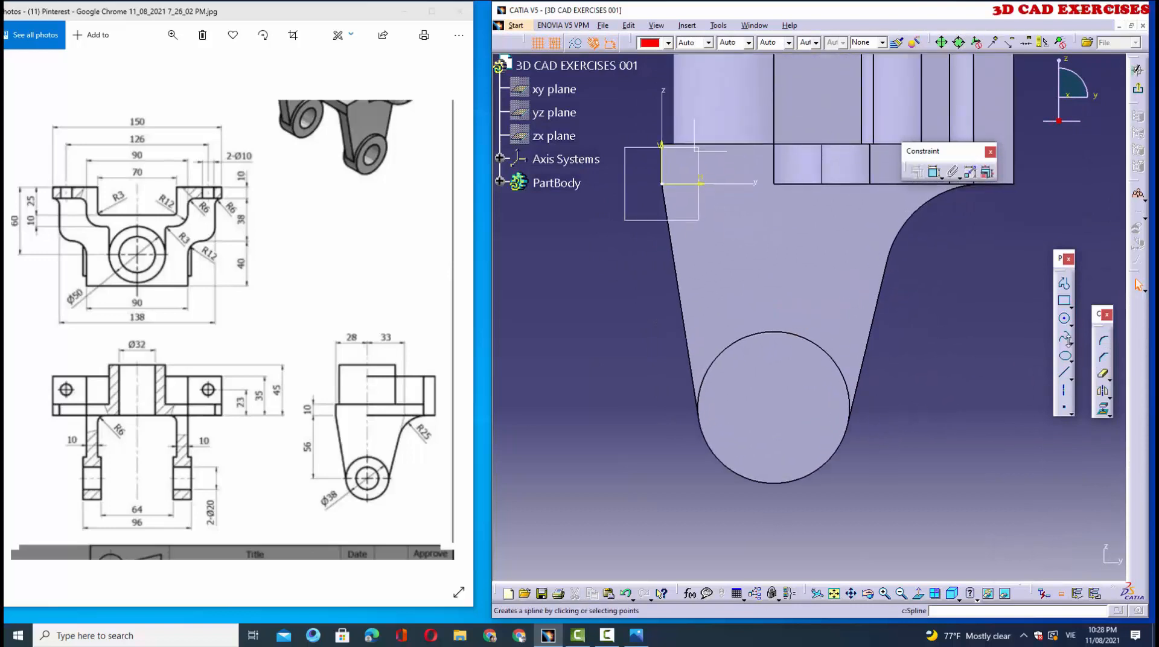
click(840, 450)
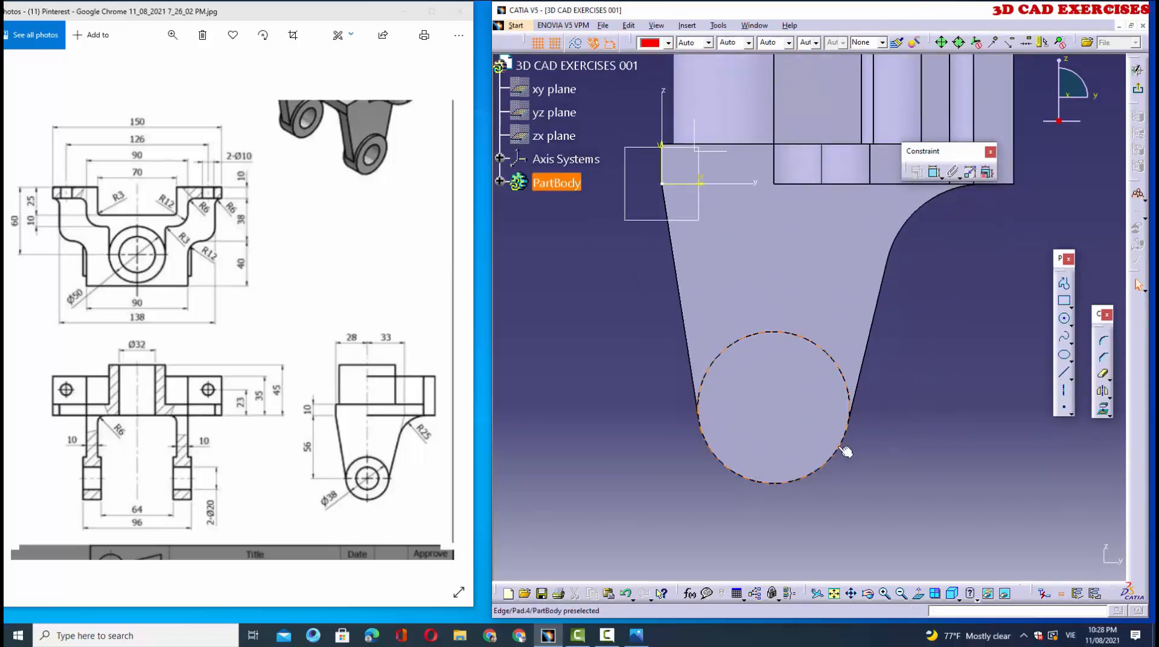
click(1102, 408)
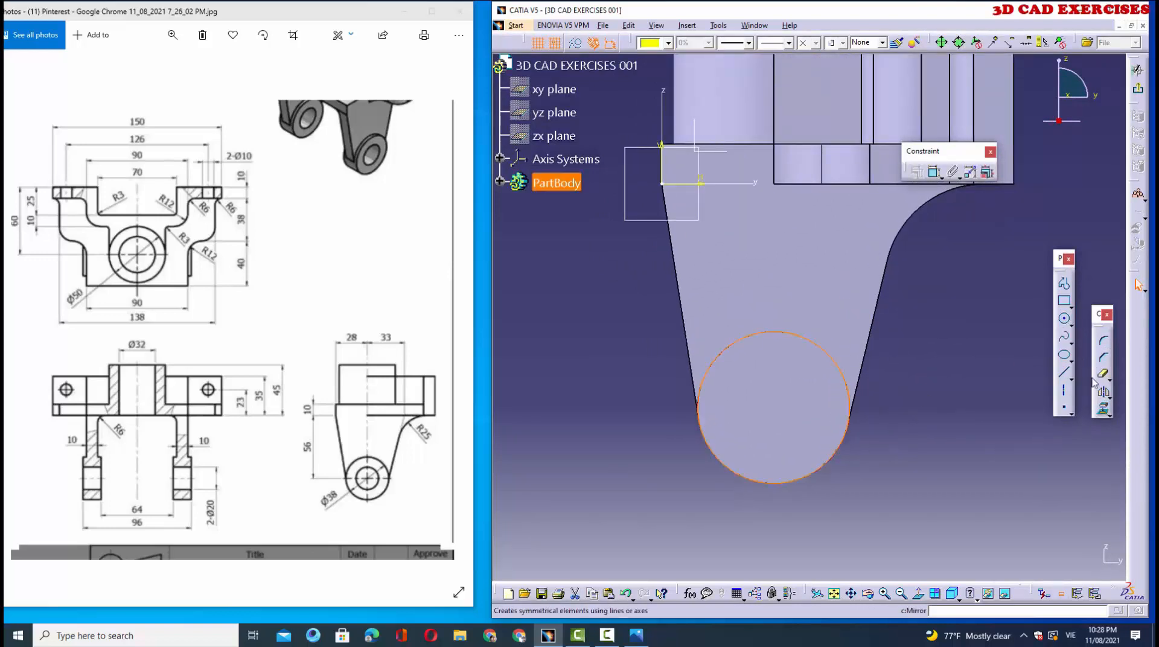
Step: Draw a circle concentric with the projected edge and set its diameter to 20 mm
click(1064, 321)
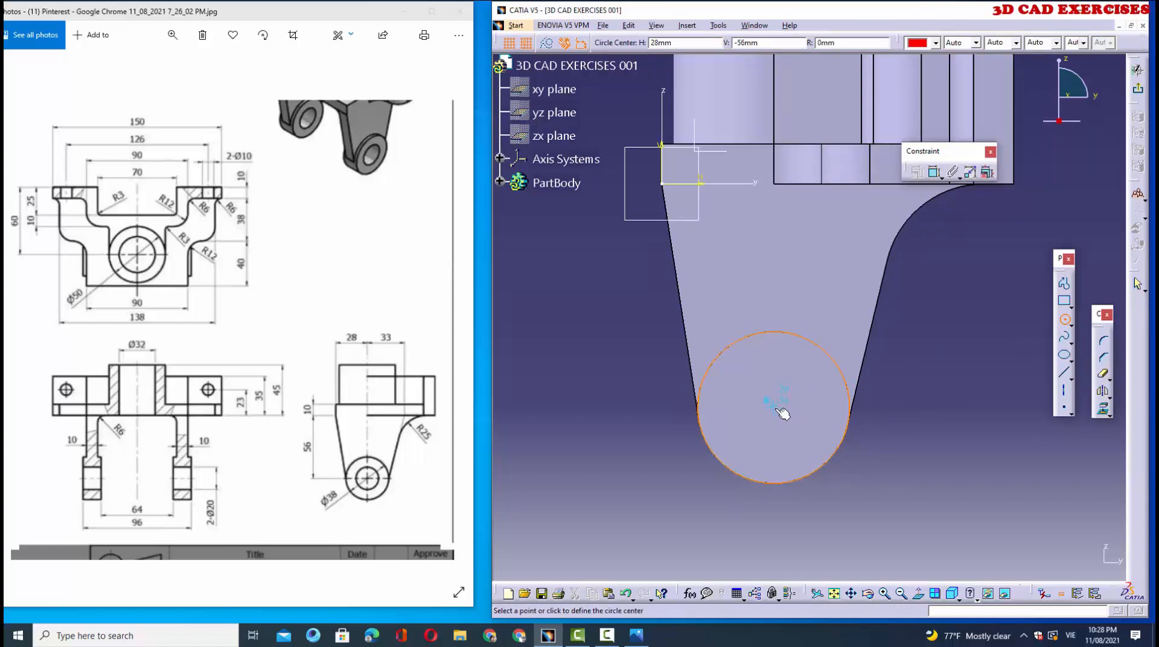
click(778, 403)
click(822, 401)
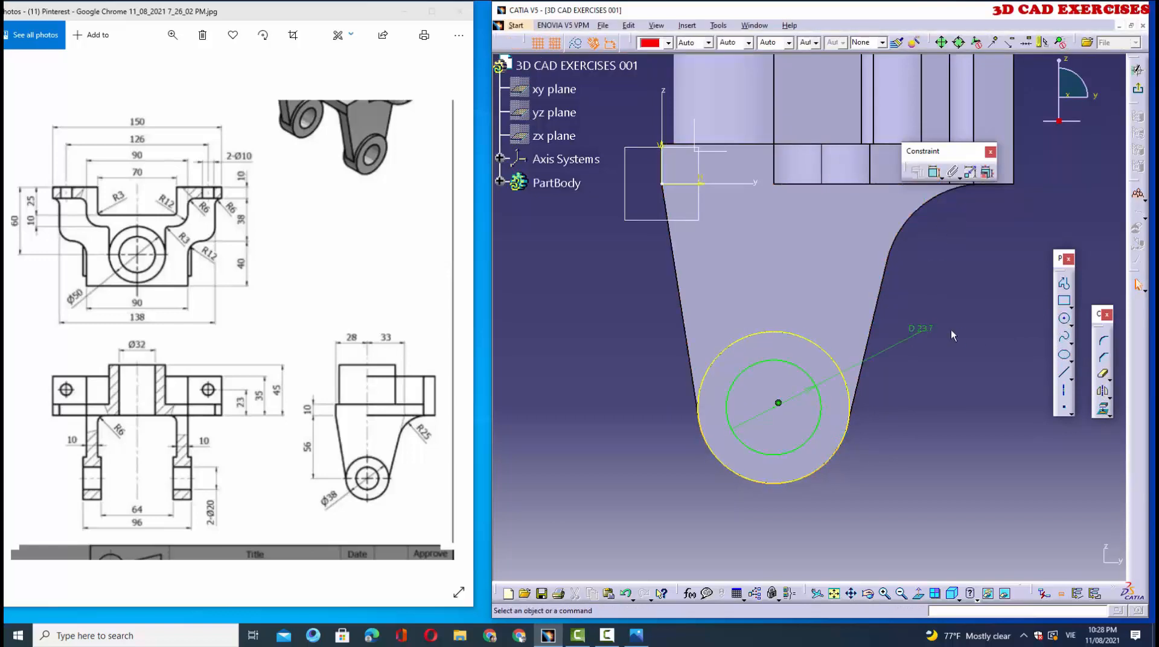
double_click(922, 329)
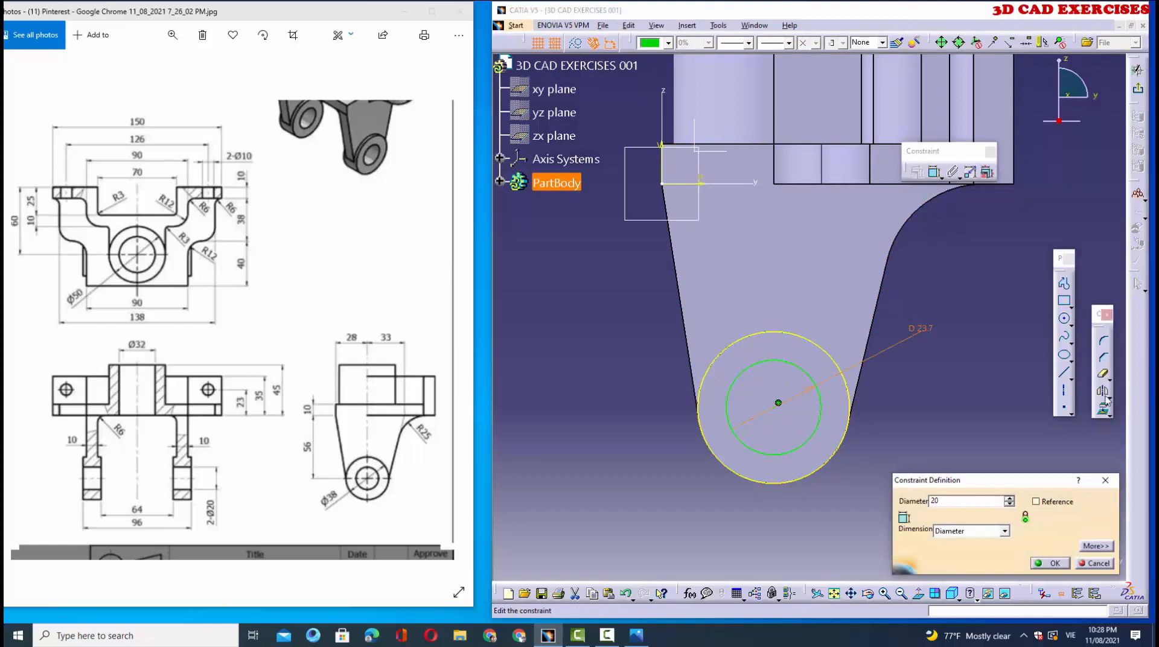
click(1054, 564)
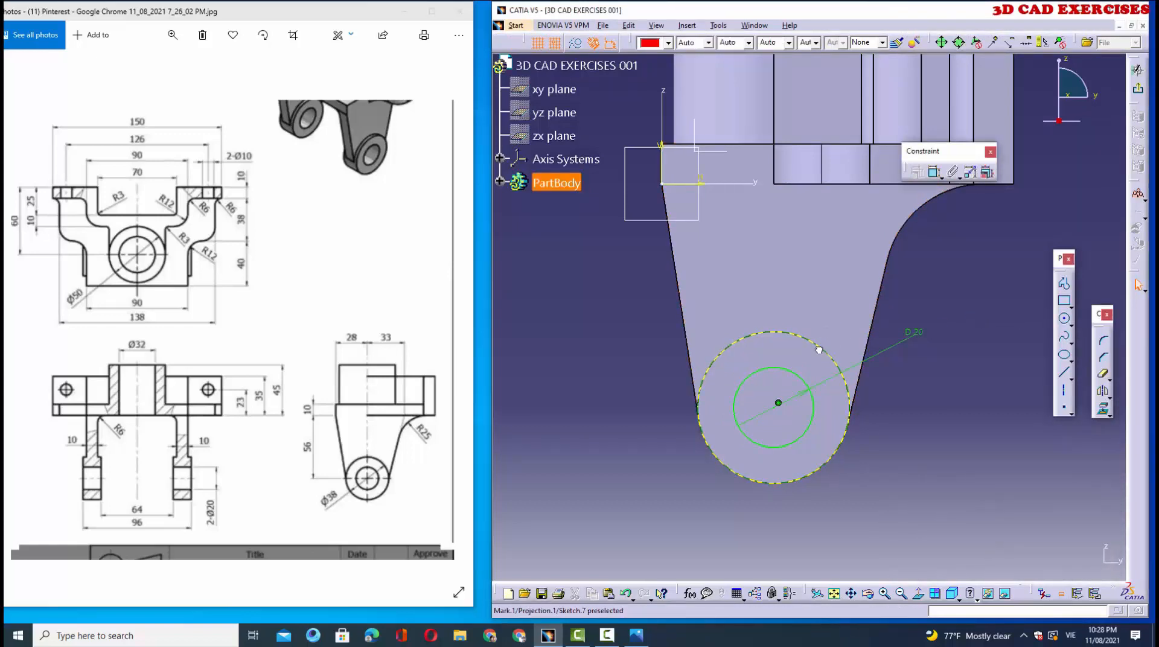
Step: Finish the sketch and pocket the 20 mm circle through the full thickness of the lug's round end
click(1138, 88)
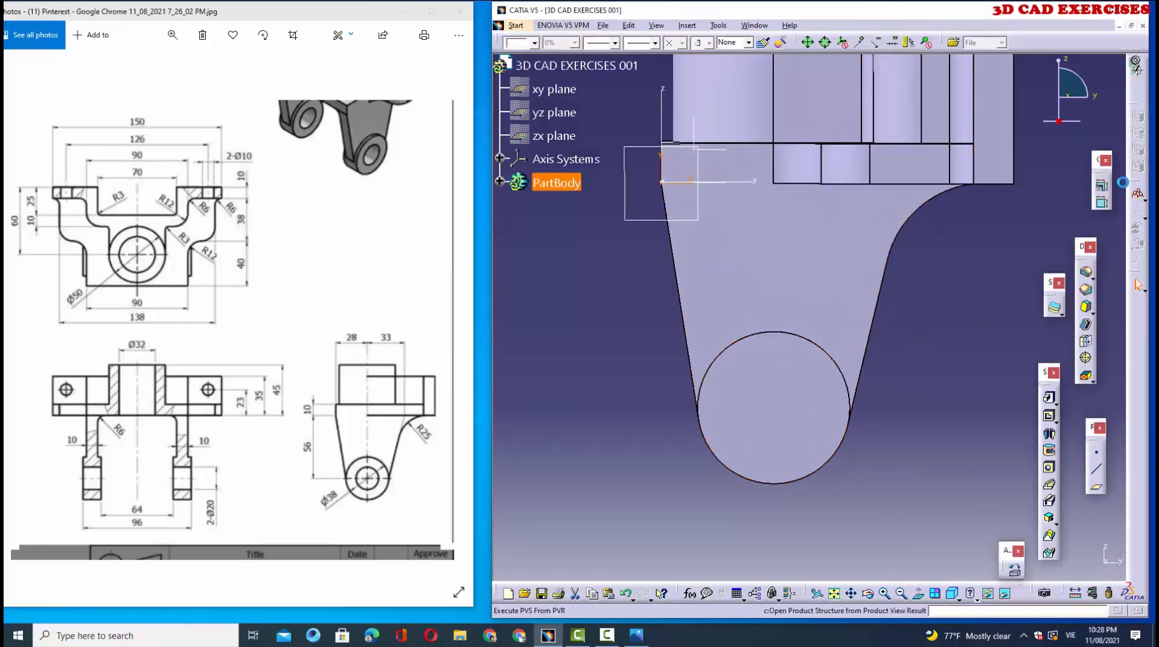
click(1050, 417)
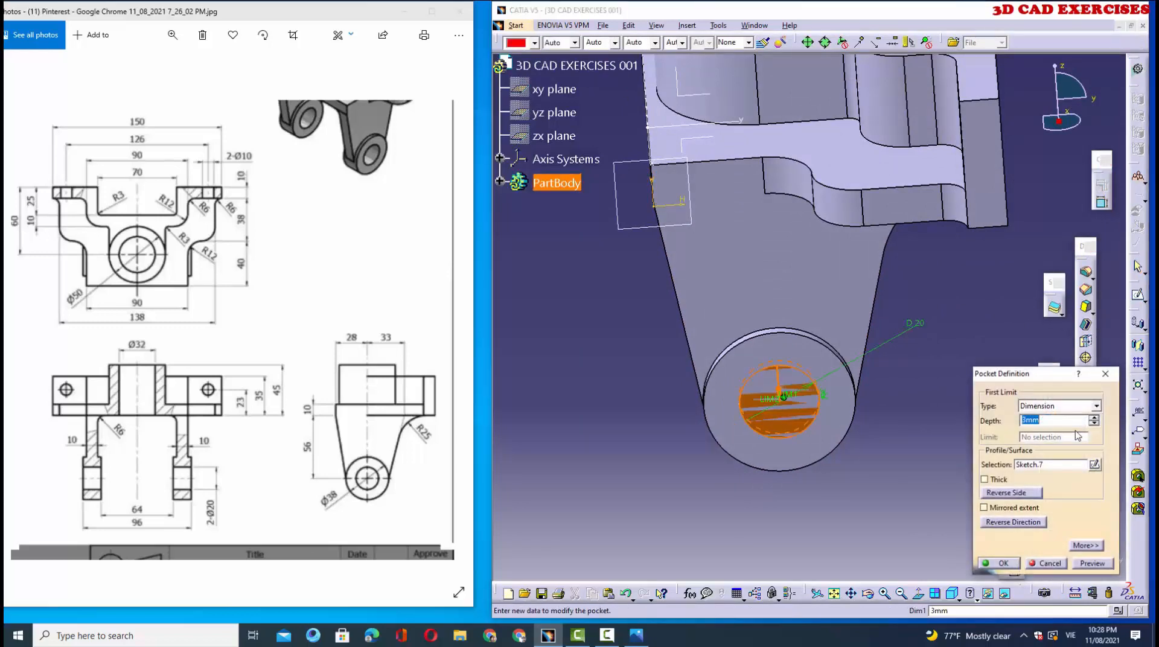
click(1002, 563)
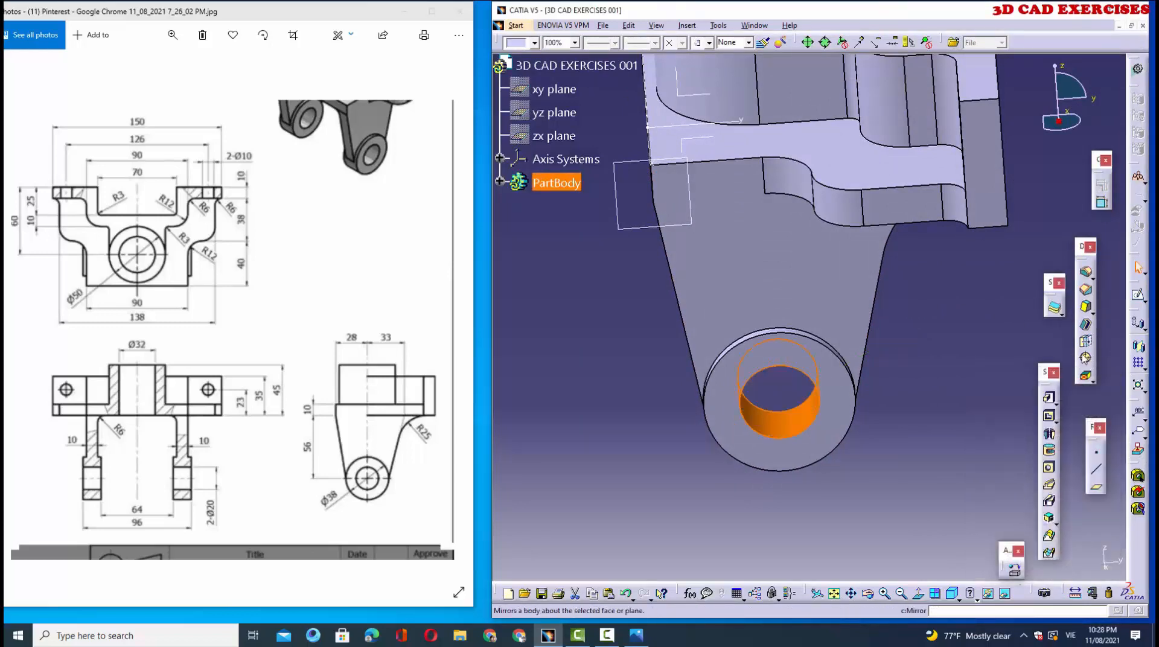
Step: Mirror Pad.3, Pad.4 and Pocket.3 about the absolute axis system's middle plane to create the second lug
click(500, 181)
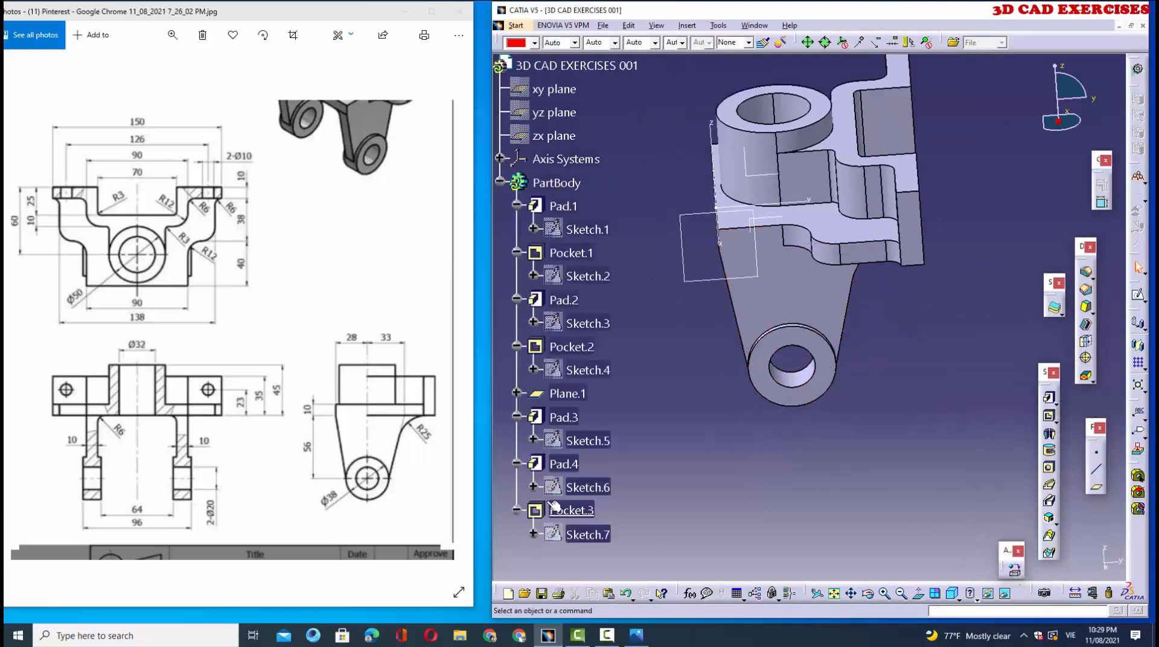
ctrl+click(568, 419)
middle_drag(887, 260, 930, 248)
click(1139, 345)
click(858, 171)
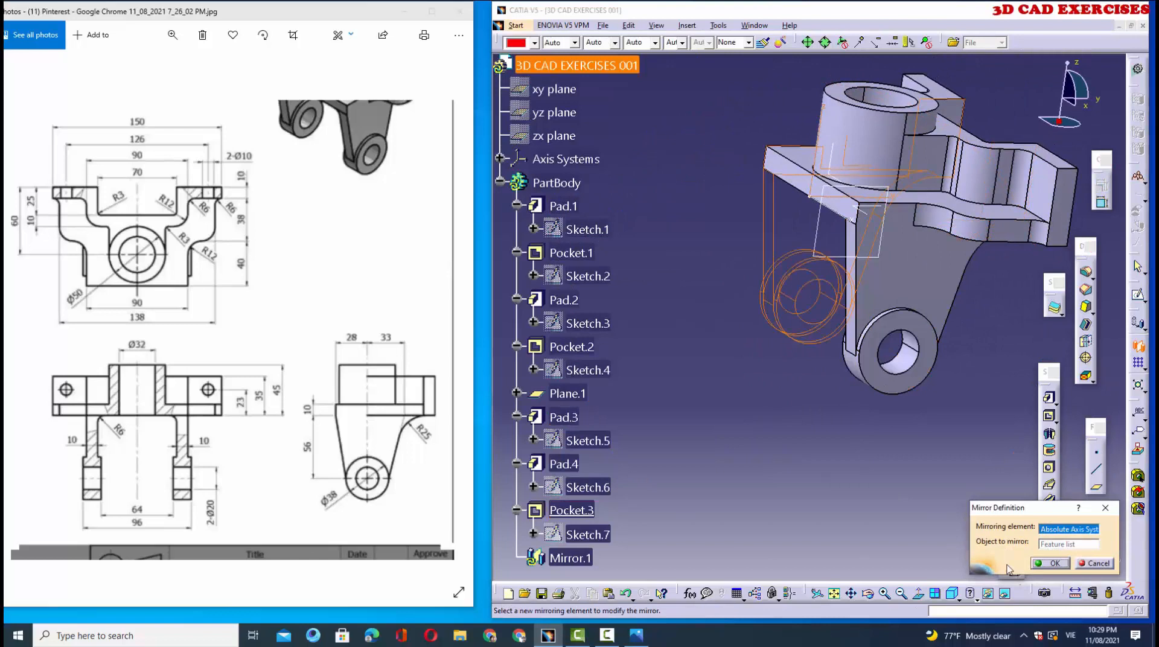
click(1048, 563)
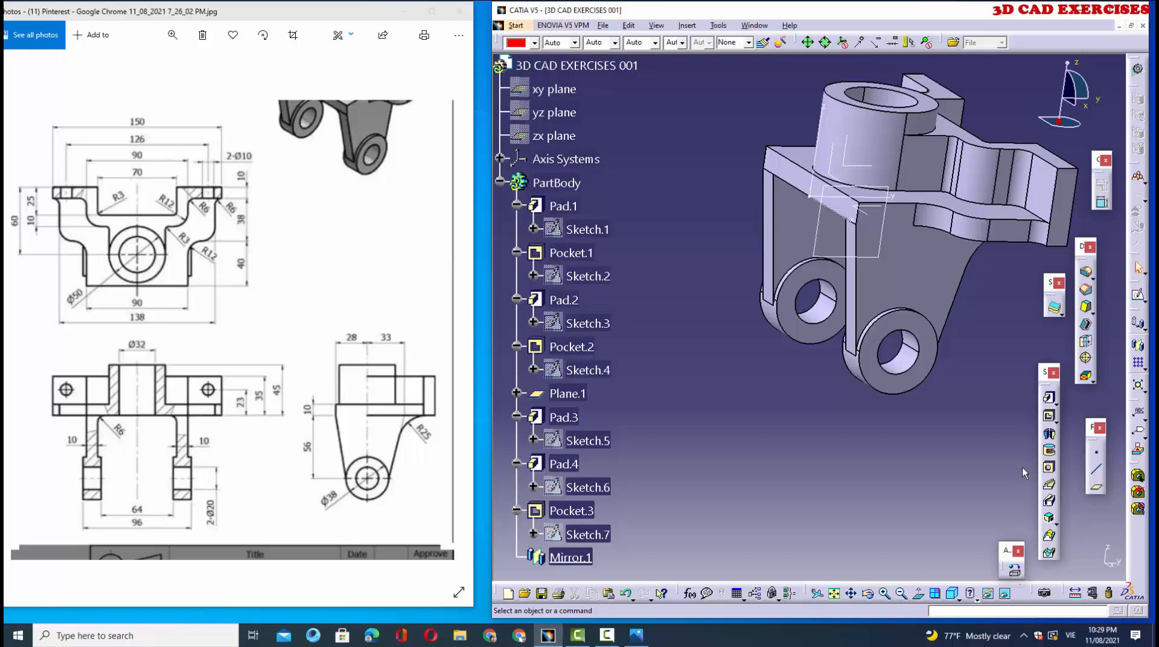
Step: Enlarge the modelling window and apply the Steel material from the Metal library to PartBody
click(1108, 12)
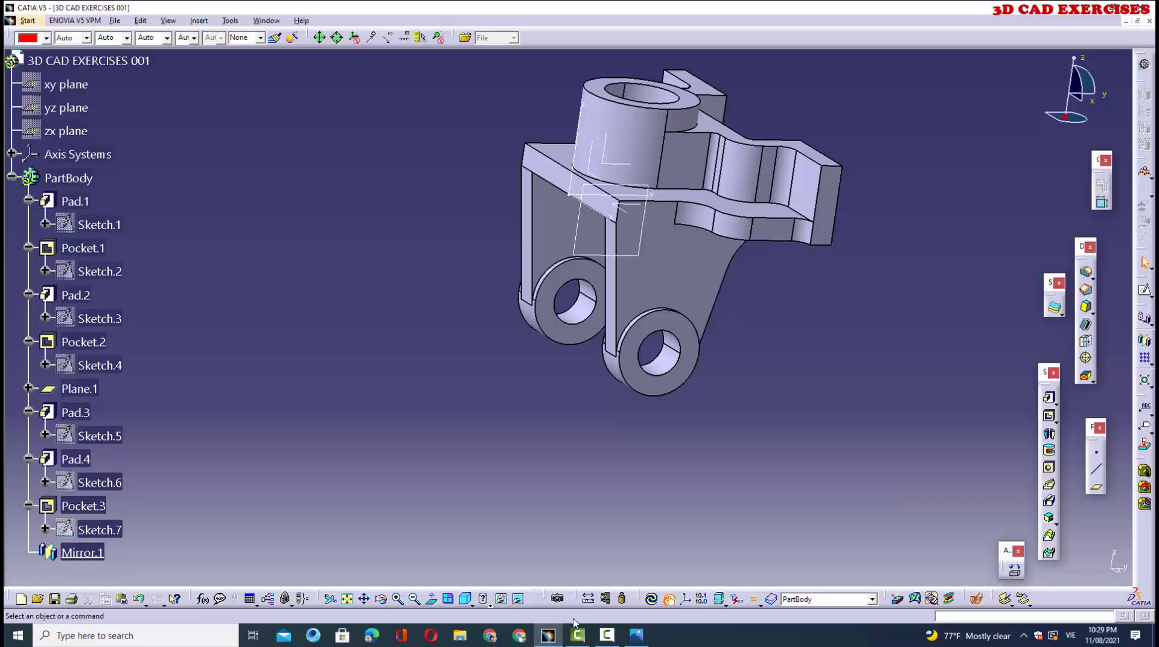
click(1015, 570)
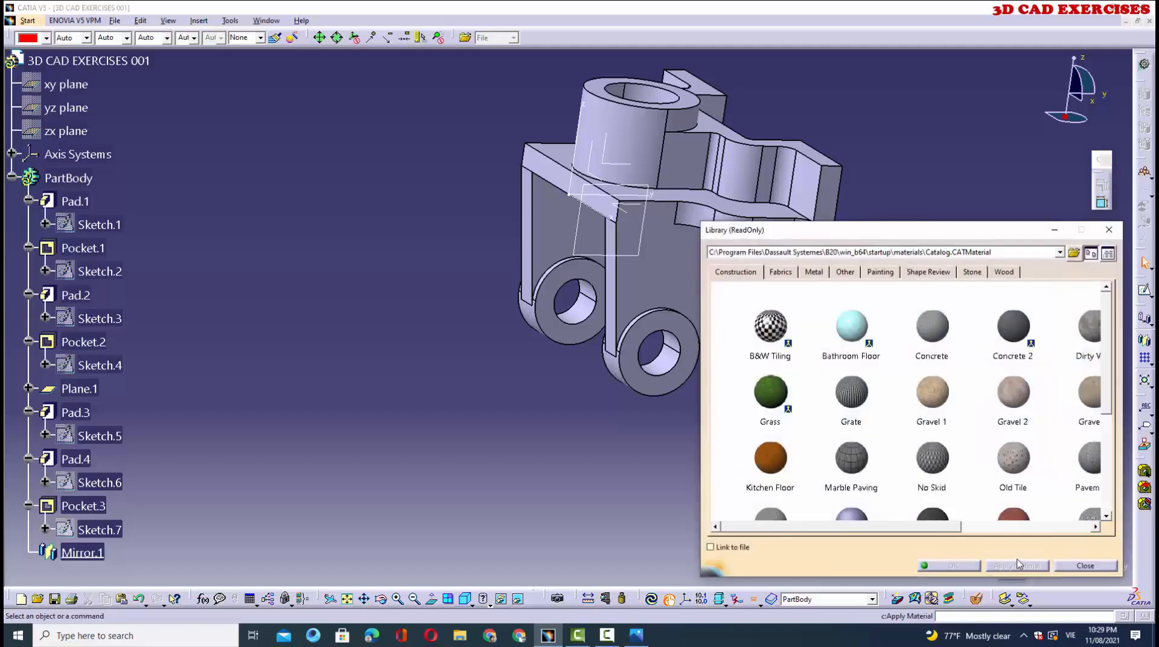
click(813, 273)
scroll(952, 427, down, 1)
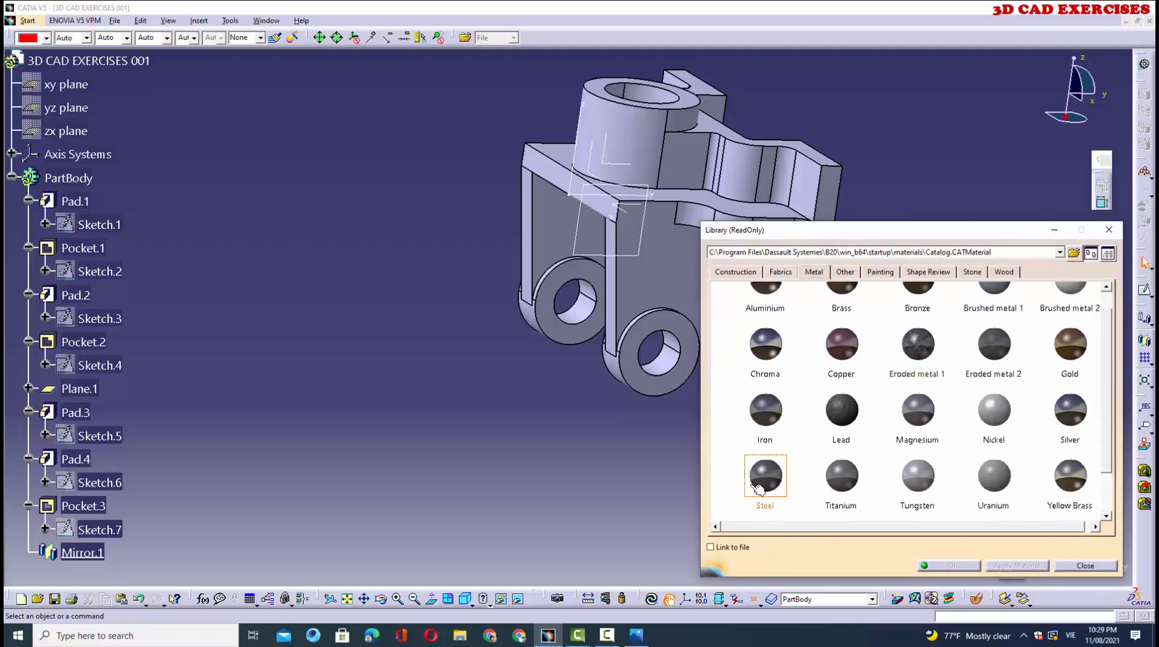
drag(172, 153, 68, 177)
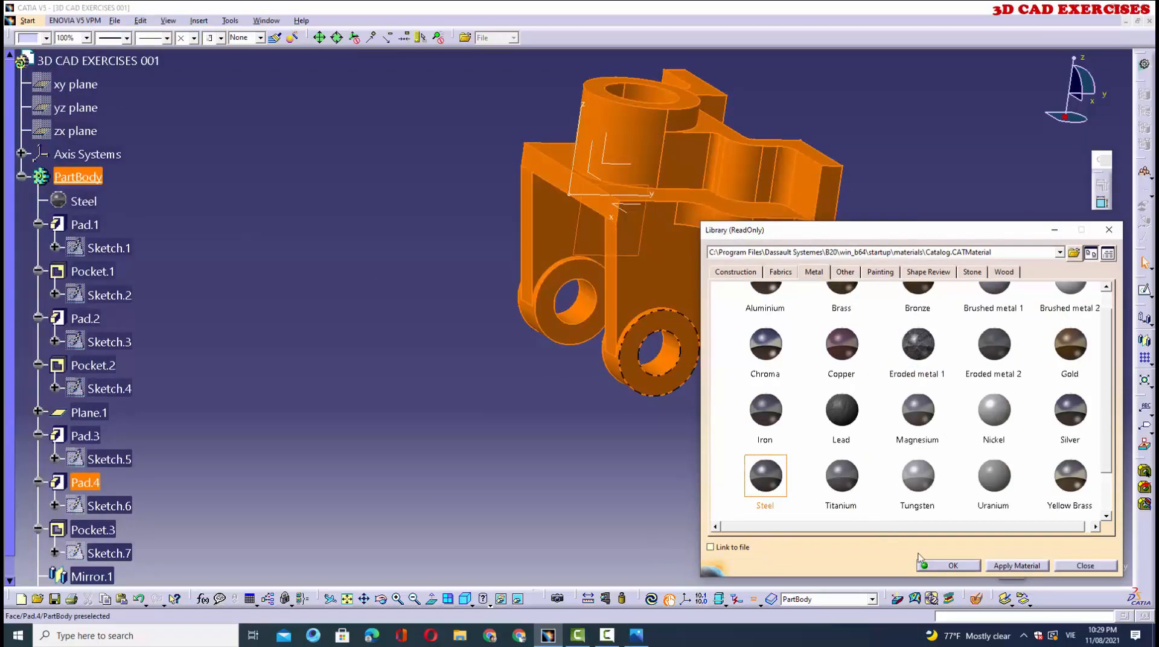
click(949, 565)
click(909, 524)
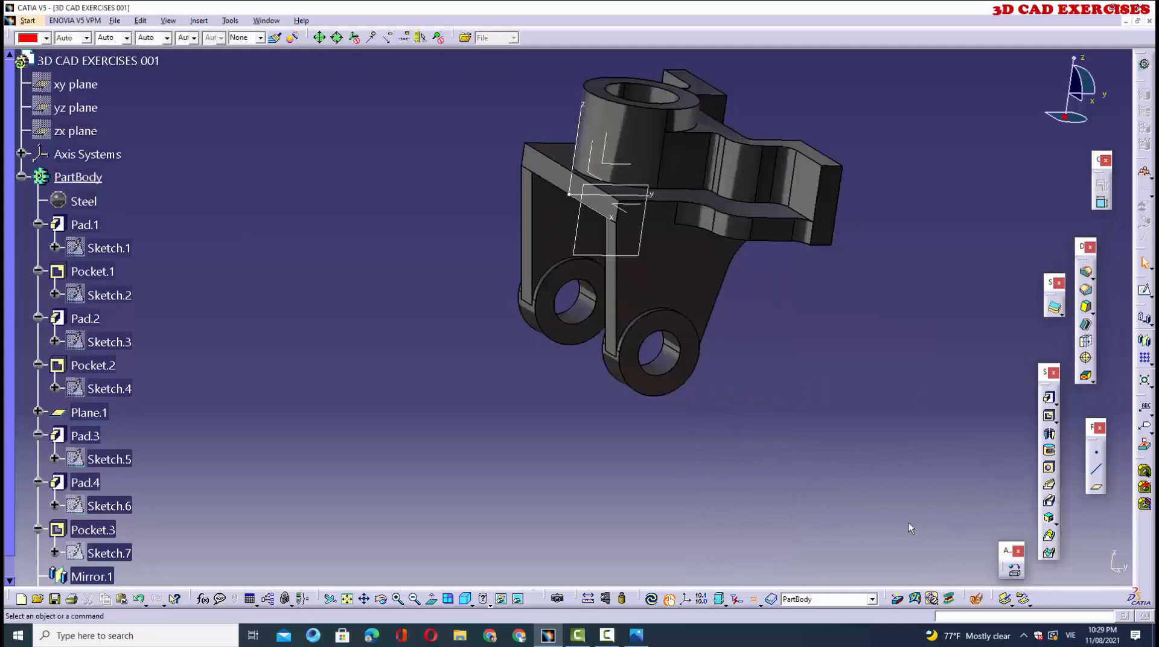
Step: Open a sketch on the front face of the upright flange and draw a horizontal axis across both flanges
middle_drag(644, 382, 779, 266)
click(634, 639)
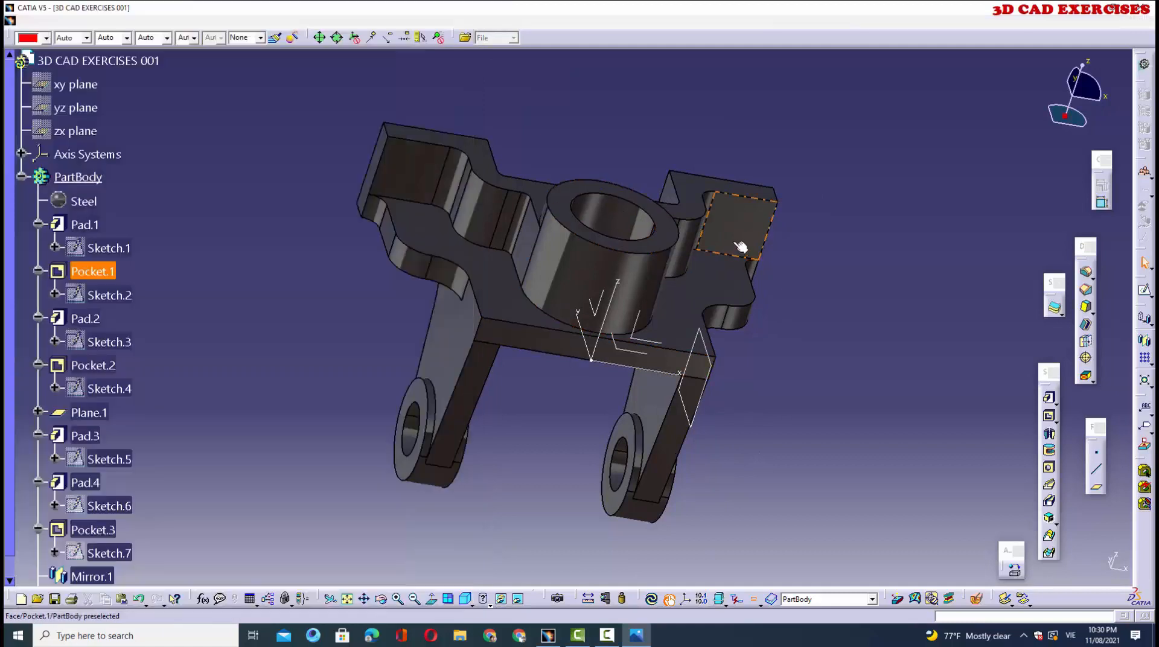
click(738, 250)
click(1145, 292)
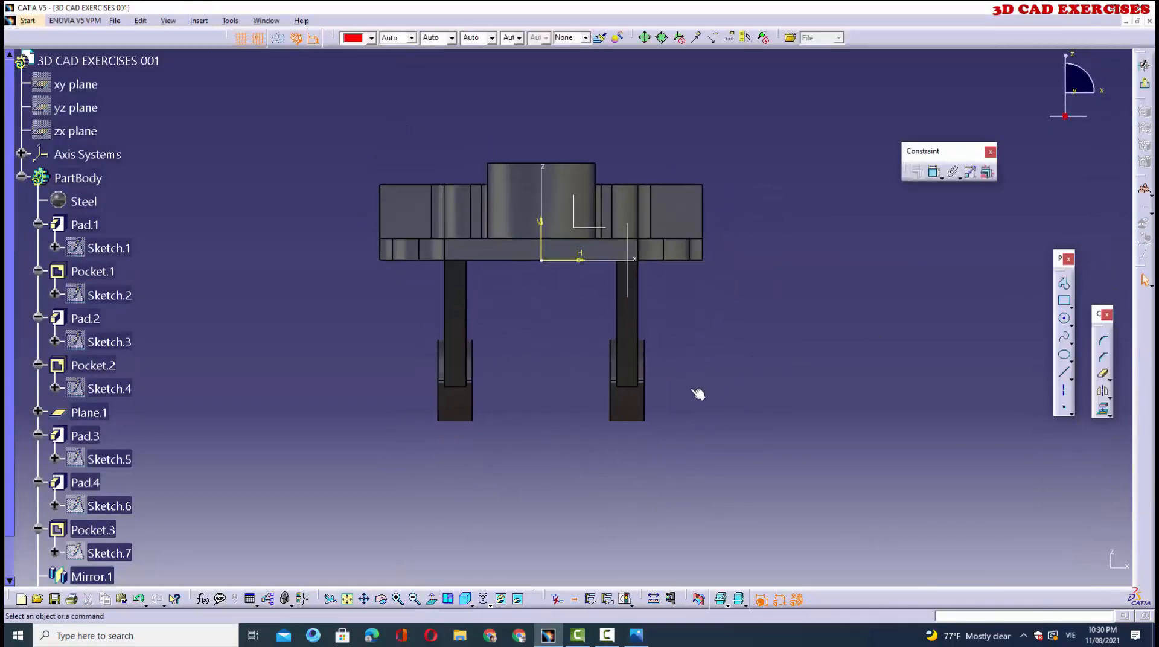
mouse_move(600, 444)
middle_down()
mouse_move(580, 401)
mouse_move(615, 496)
middle_up()
click(1063, 390)
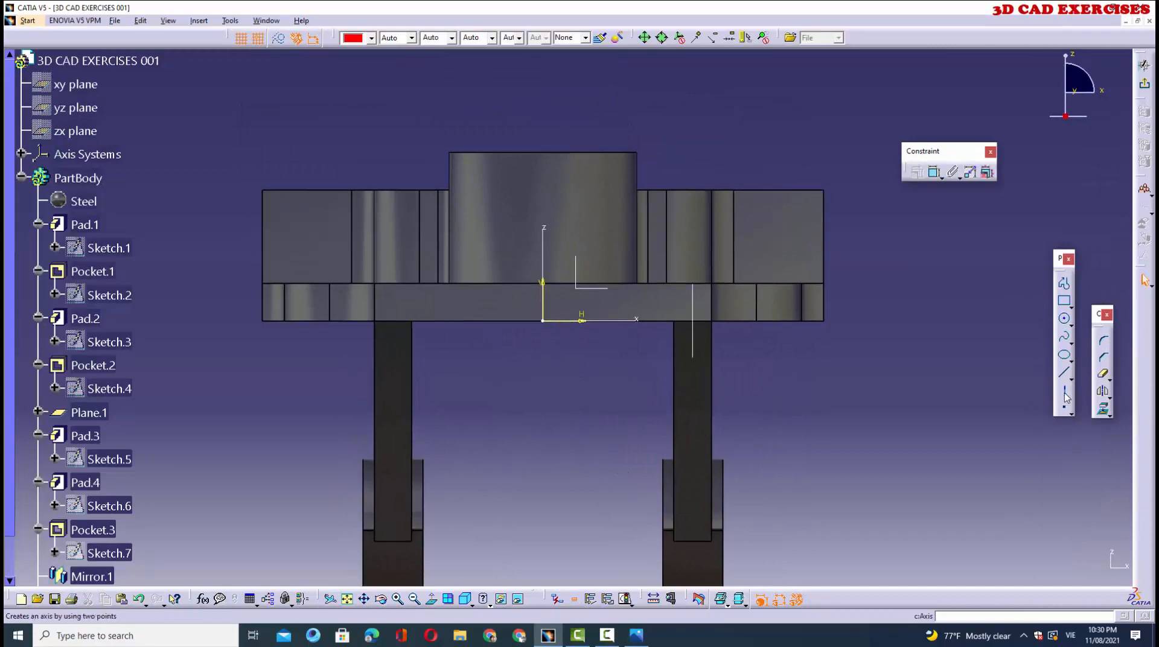
click(236, 241)
click(901, 241)
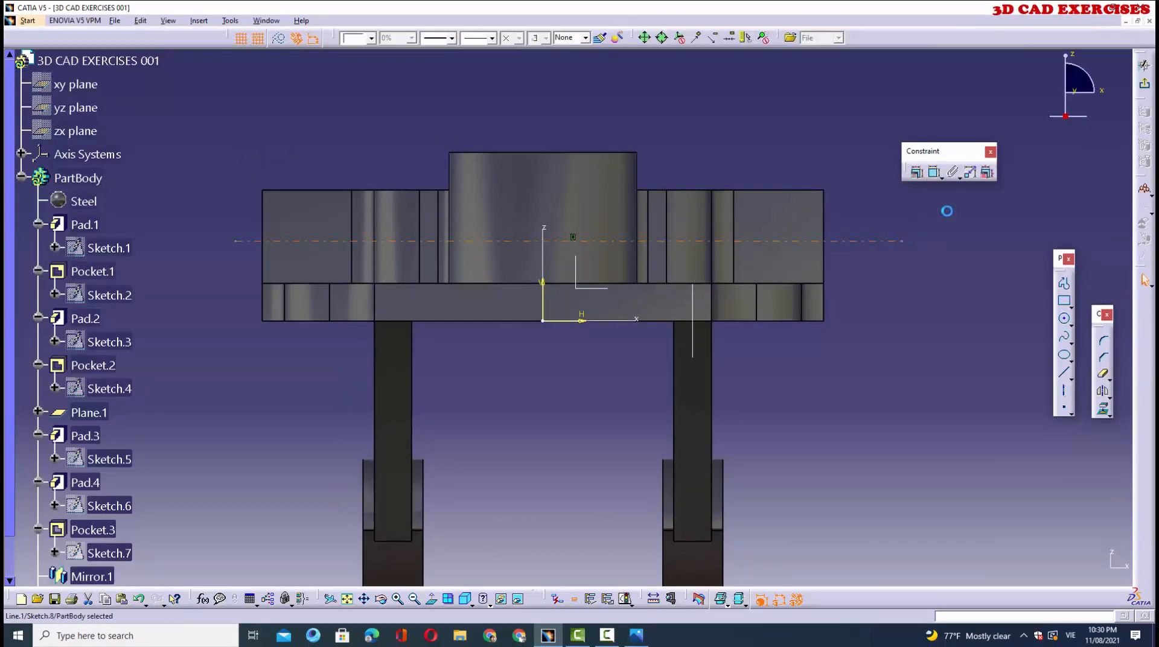
Step: Dimension the axis from the base plate's lower edge and set the distance to 23 mm
click(935, 172)
click(587, 320)
click(844, 386)
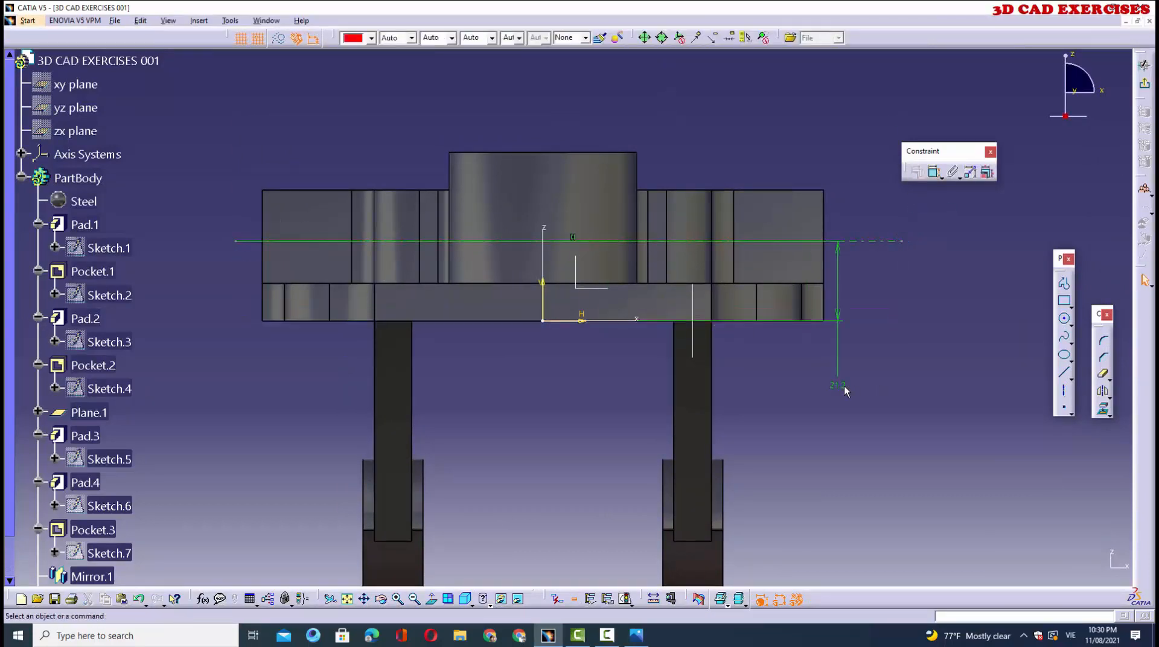
double_click(838, 384)
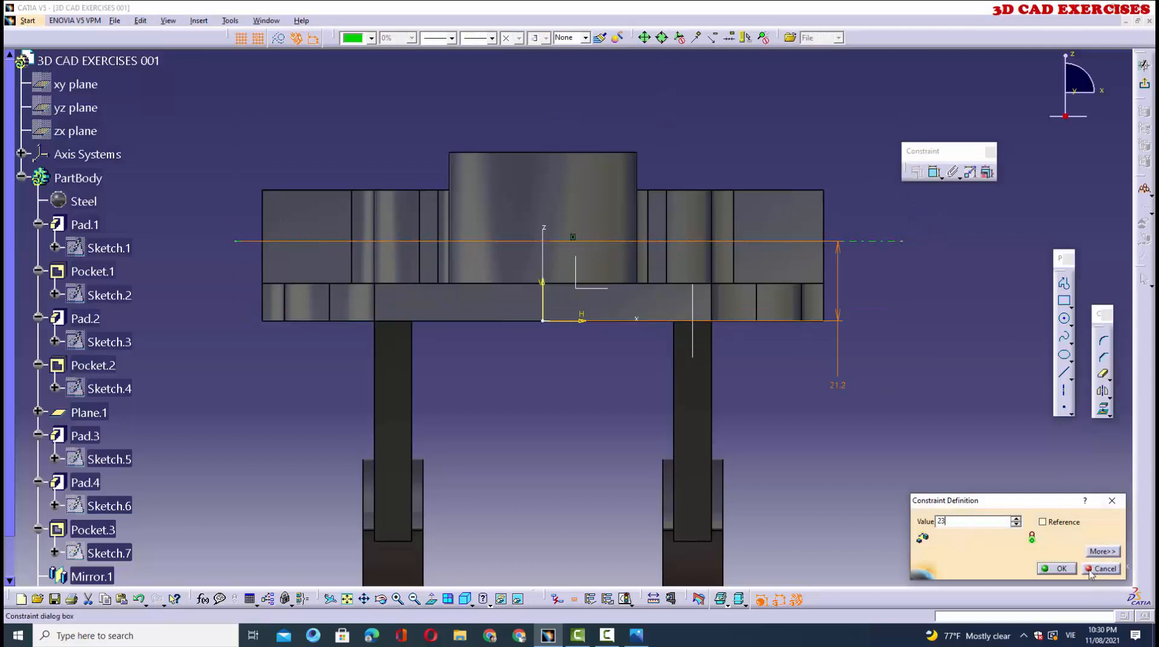
click(1055, 568)
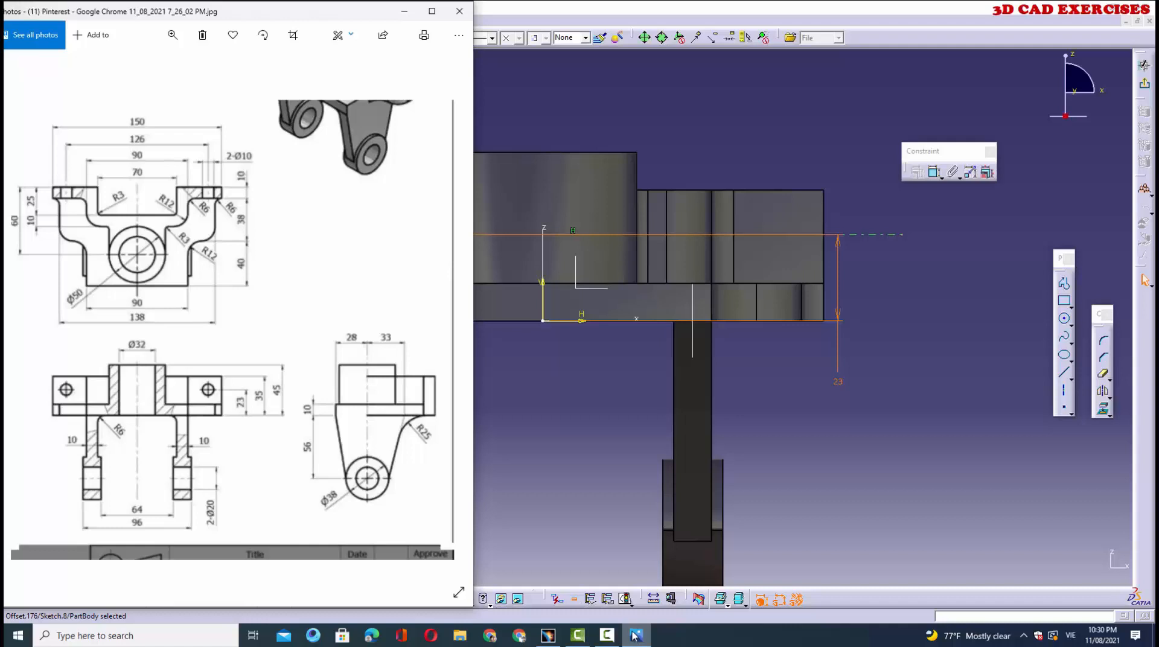
Step: Draw a circle centred on the axis within the flange on the positive H side and set its diameter to 10 mm
middle_drag(726, 415, 755, 468)
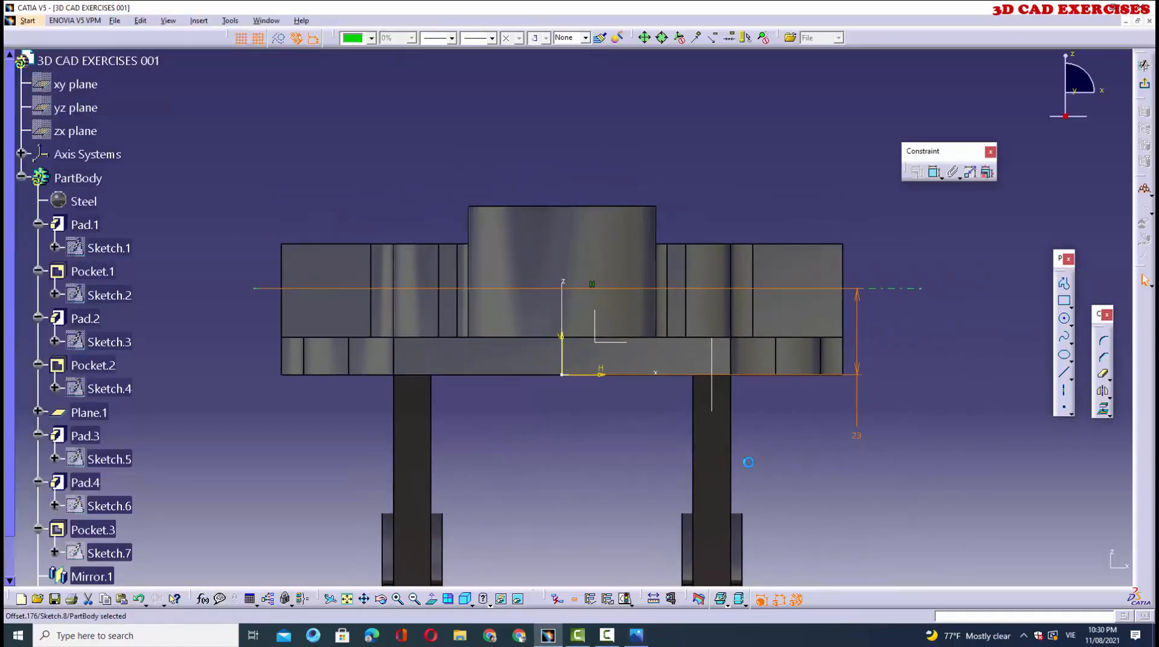
click(1064, 318)
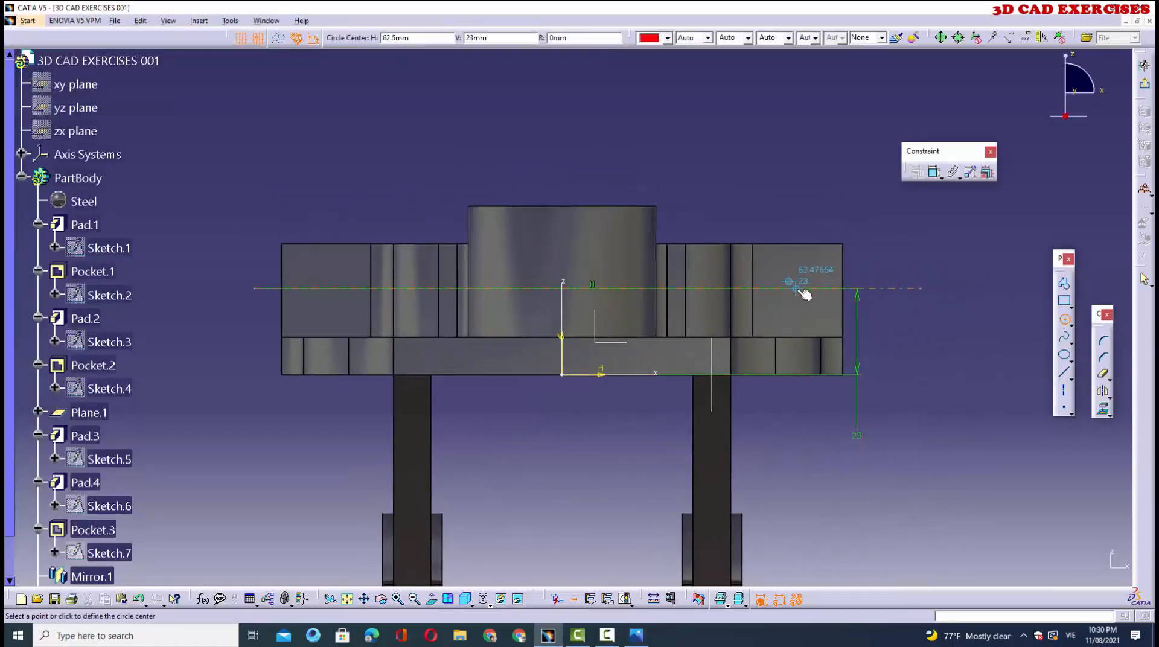
click(800, 289)
click(810, 303)
click(933, 172)
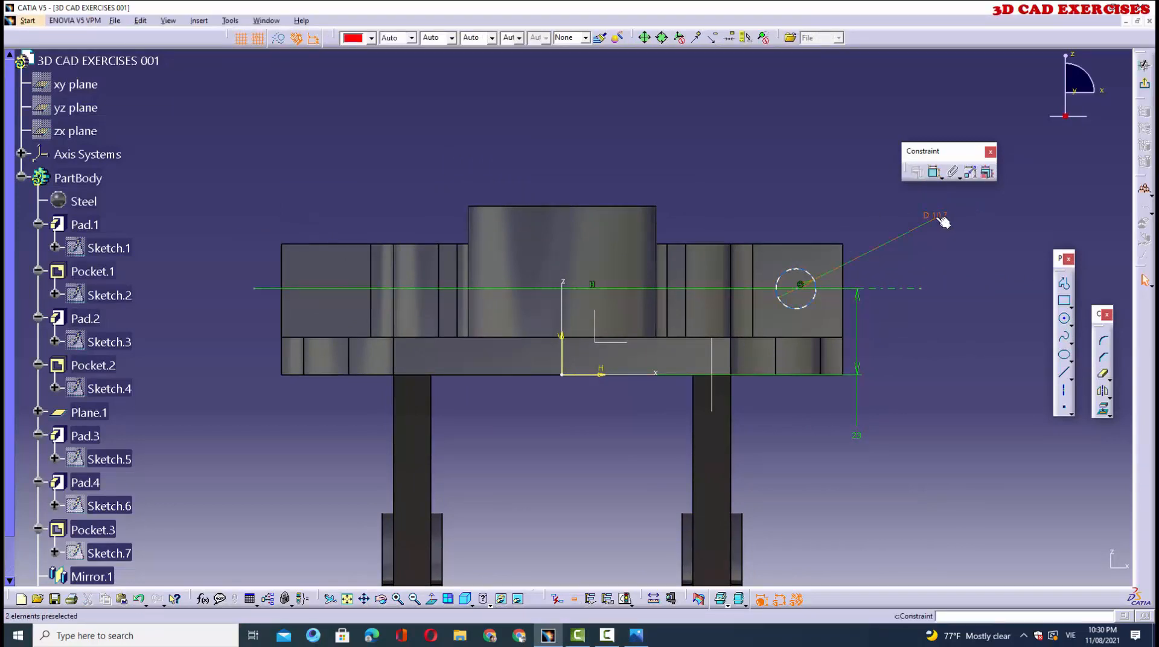
double_click(941, 220)
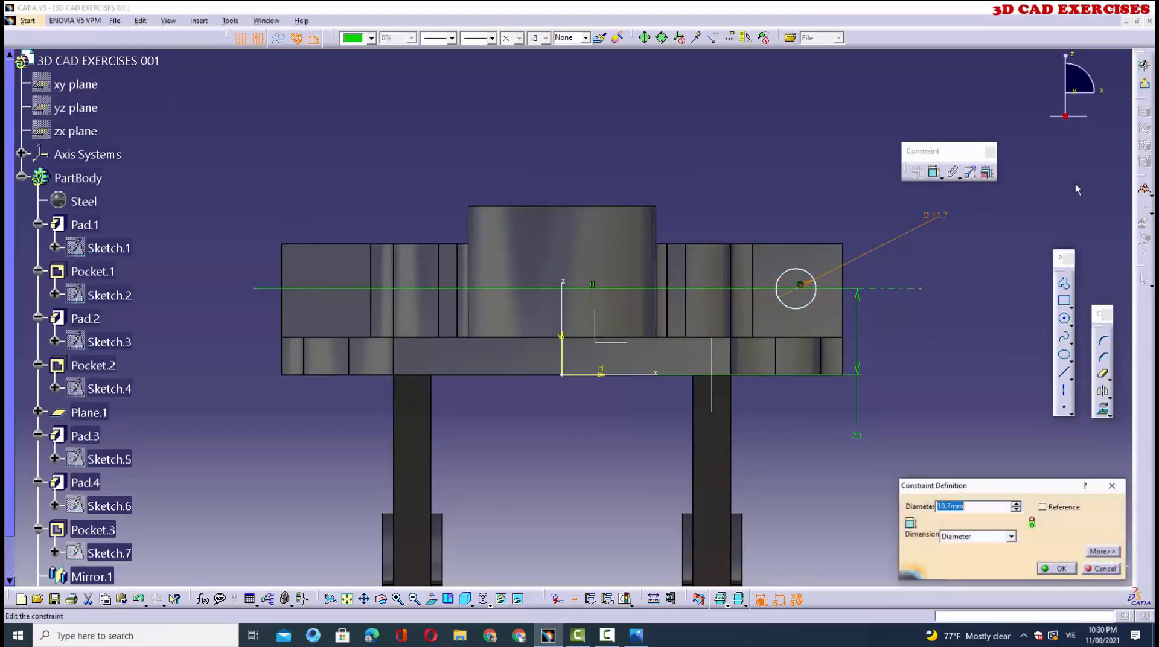
click(1055, 567)
Step: Draw a circle centred on the axis within the flange on the negative H side and set its diameter to 10 mm
click(1065, 319)
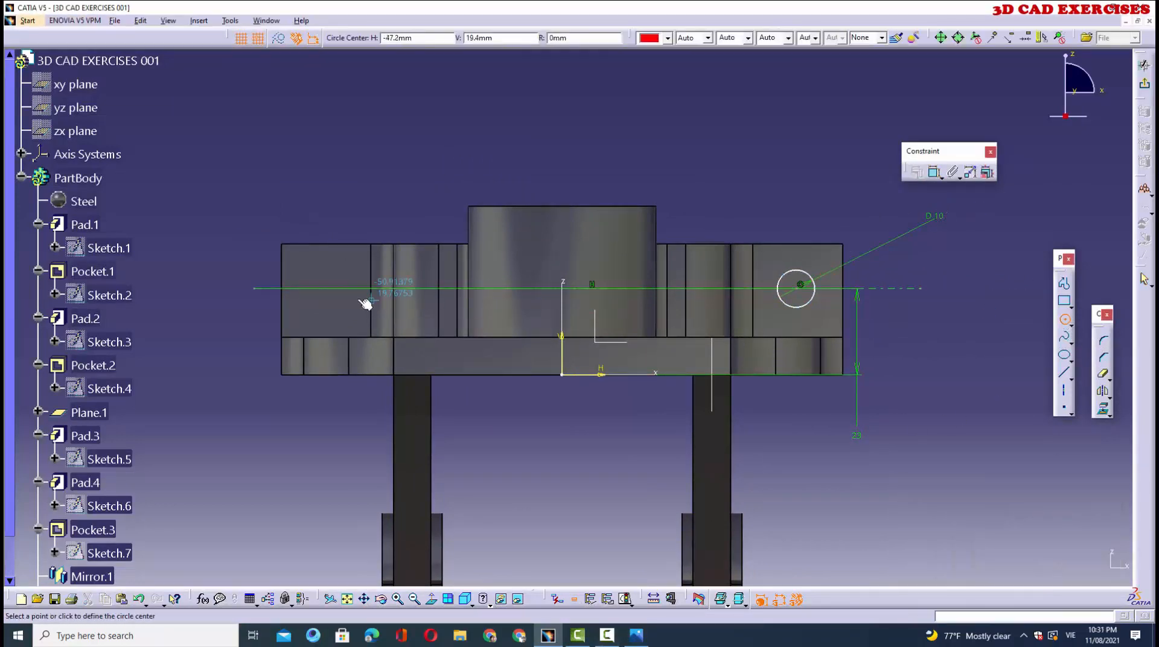
click(331, 288)
click(345, 308)
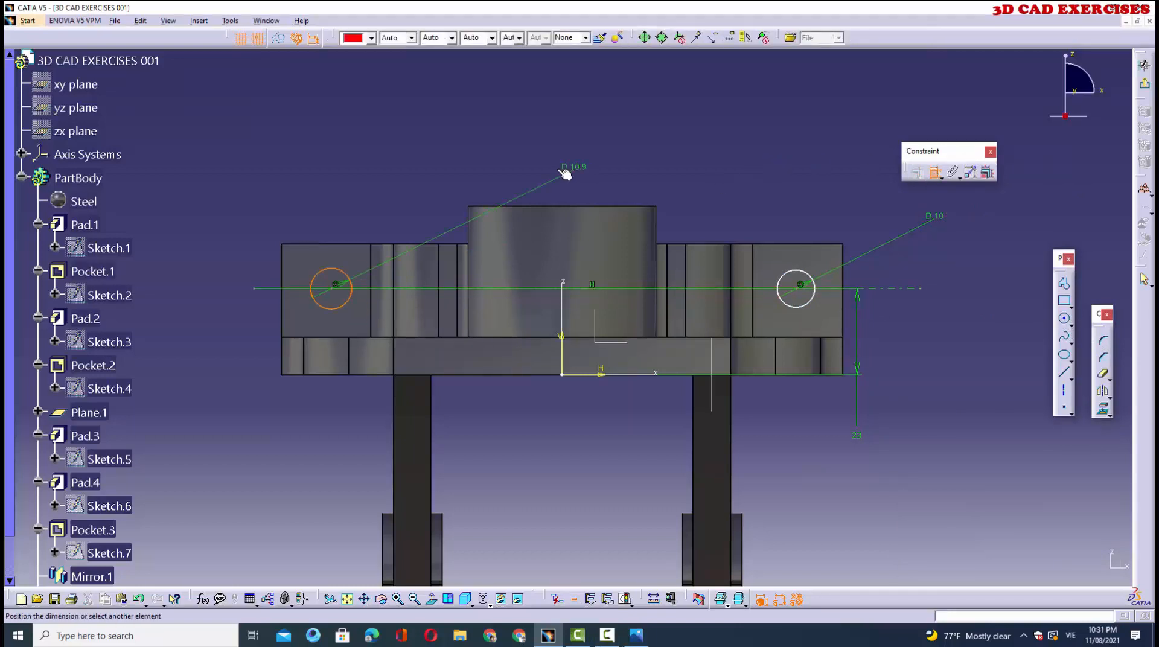
double_click(552, 170)
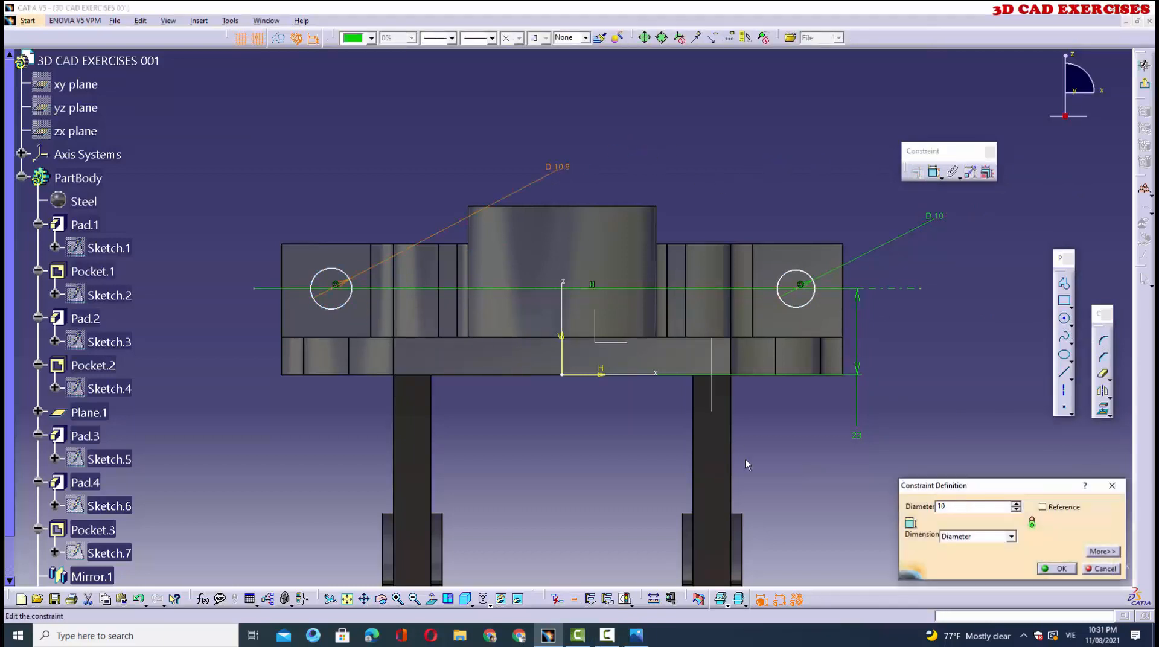
click(1055, 568)
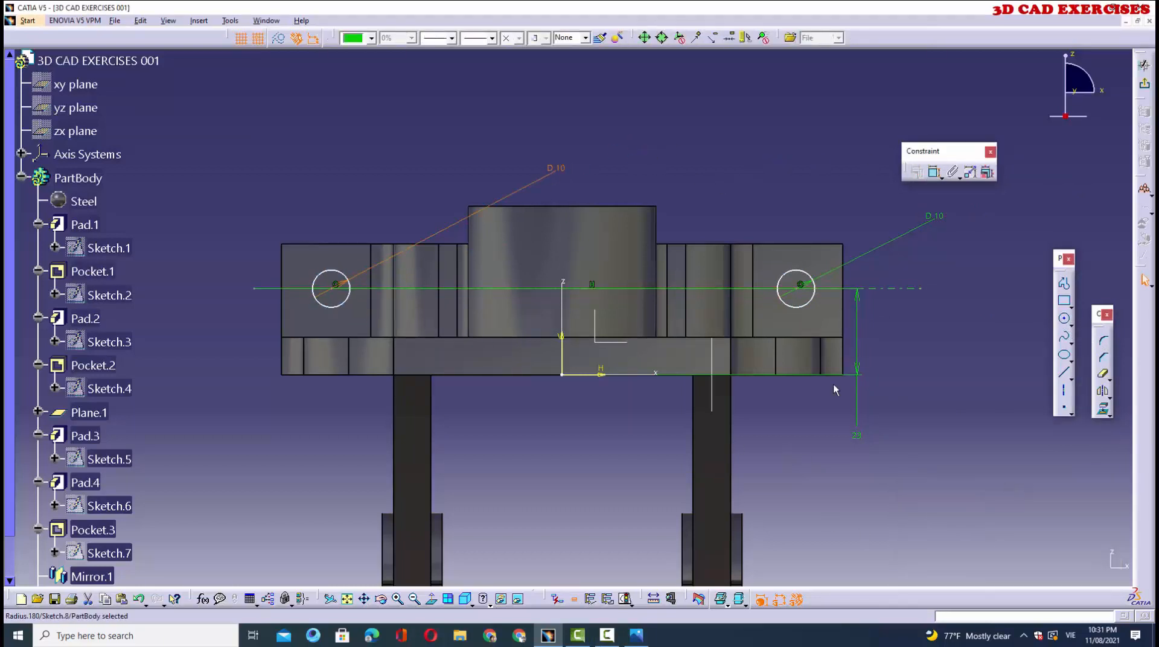
Step: Constrain the two circle centres to be symmetric about the sketch's vertical axis
click(336, 287)
click(800, 289)
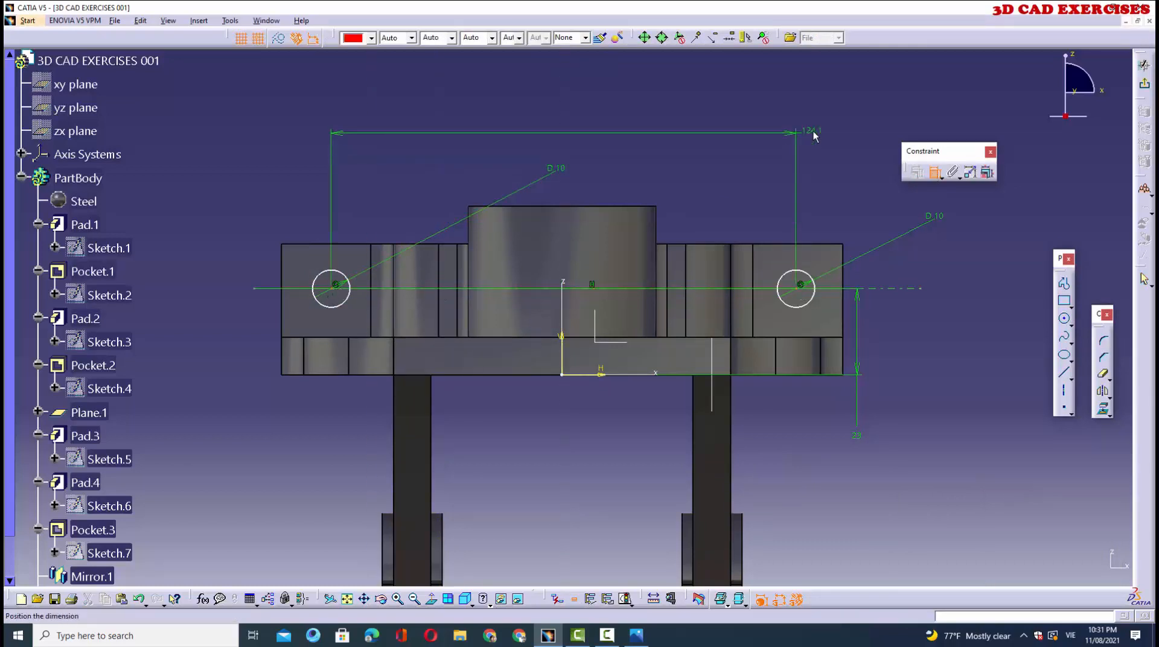
right_click(812, 131)
click(862, 239)
click(564, 361)
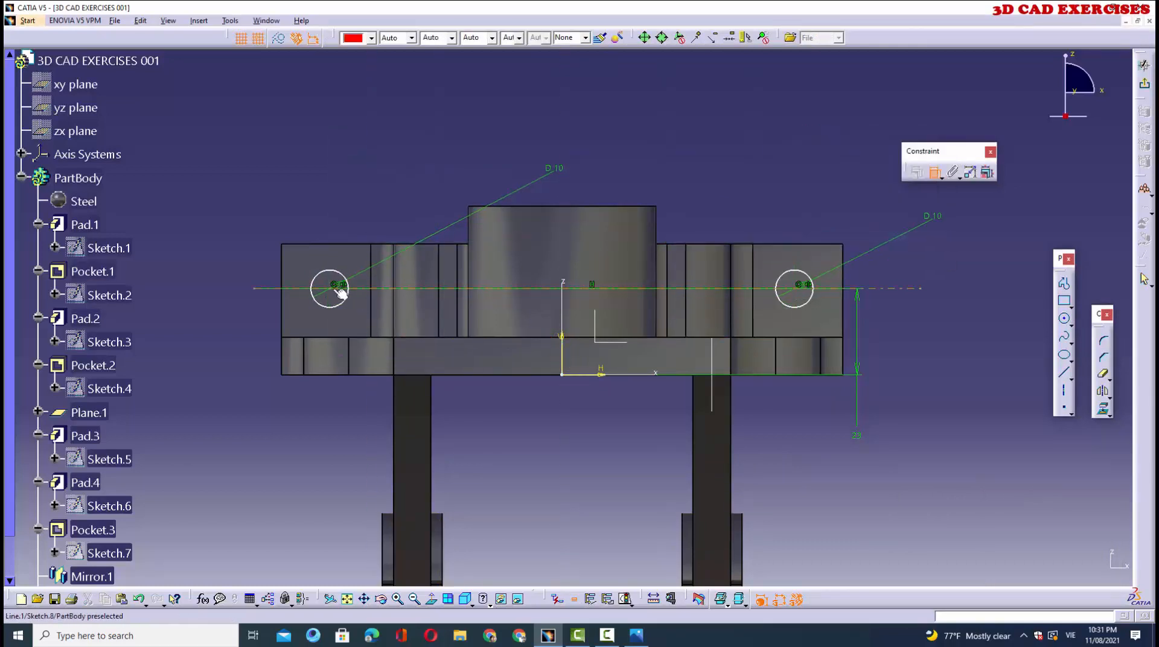
Step: Check the hole spacing on the reference drawing and dimension the distance between the two circle centres as 126 mm
click(804, 287)
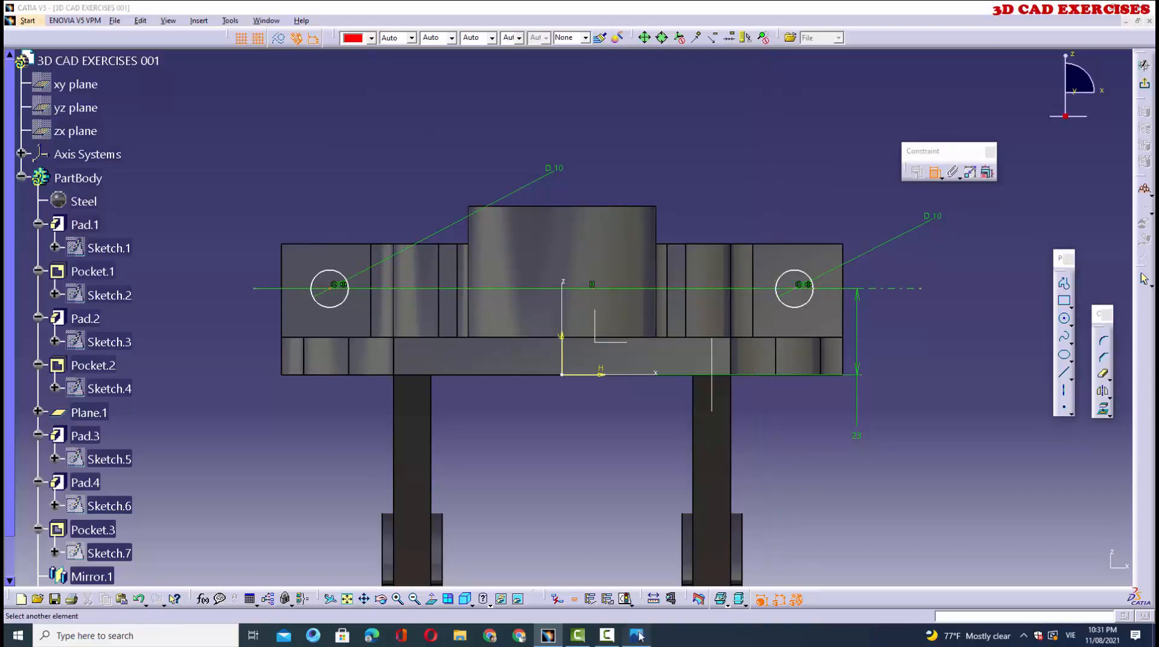
click(636, 635)
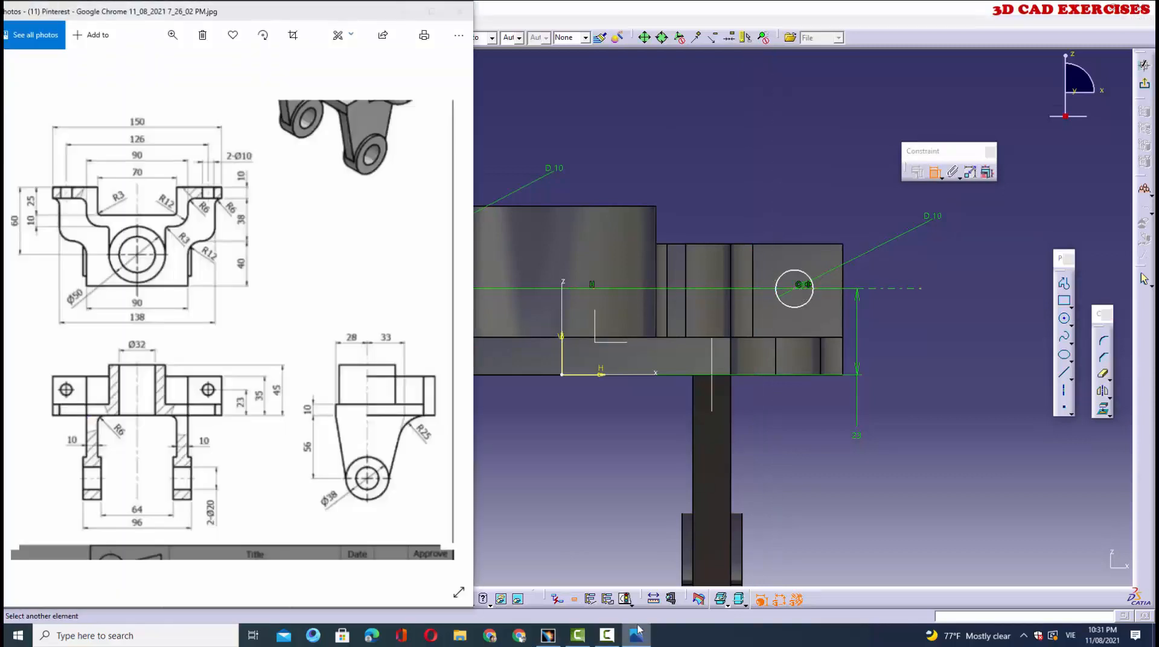
click(638, 636)
click(794, 288)
click(755, 181)
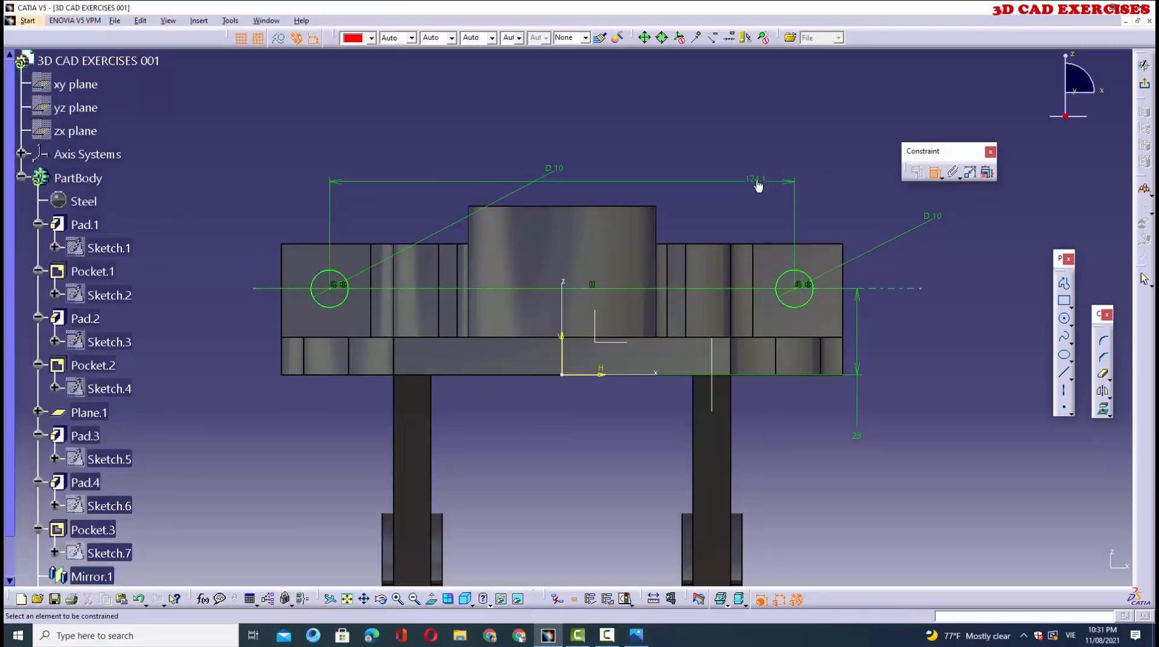
double_click(754, 180)
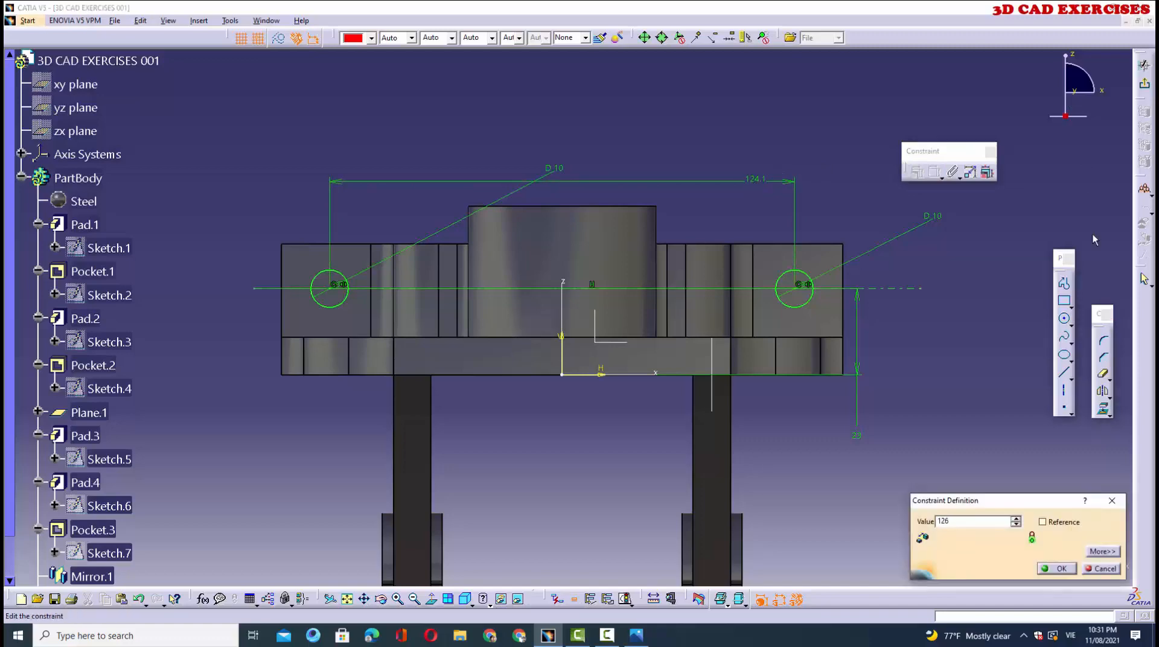
click(1057, 568)
Step: Exit the sketch and cut both circles through the flanges as a 16 mm deep pocket with its direction reversed
click(1143, 65)
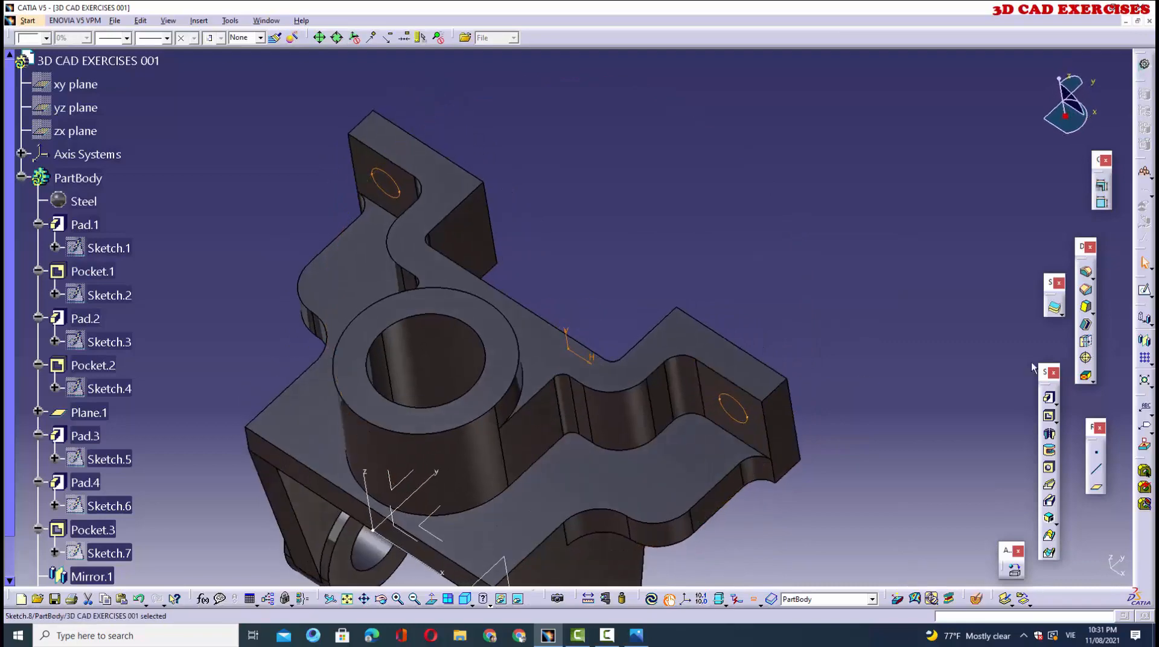
click(1050, 418)
click(1028, 529)
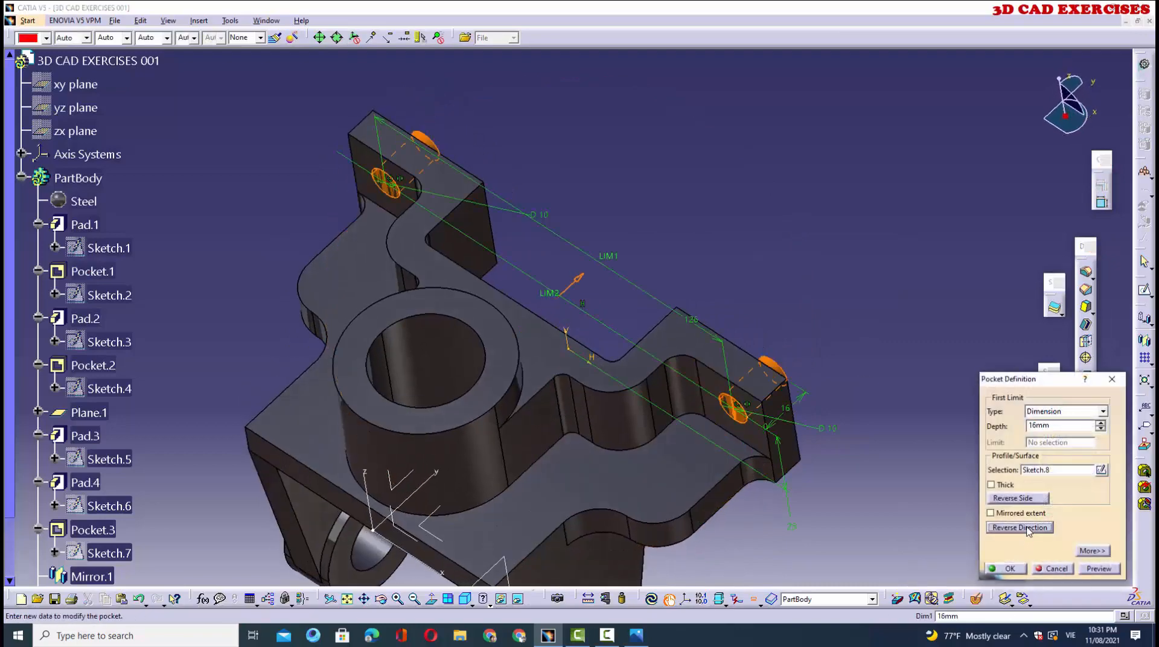
click(1009, 569)
Step: Compare the bracket's lugs and base plate with the reference drawing to find the remaining details
middle_drag(604, 435, 643, 541)
click(637, 636)
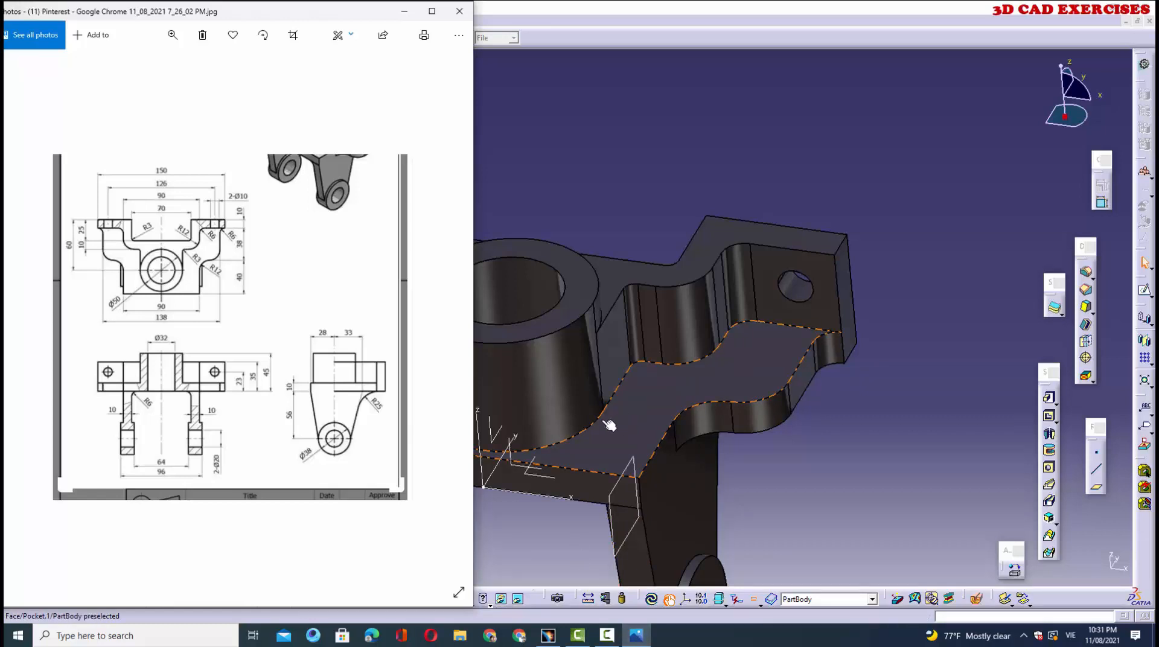
middle_drag(609, 426, 887, 163)
click(636, 635)
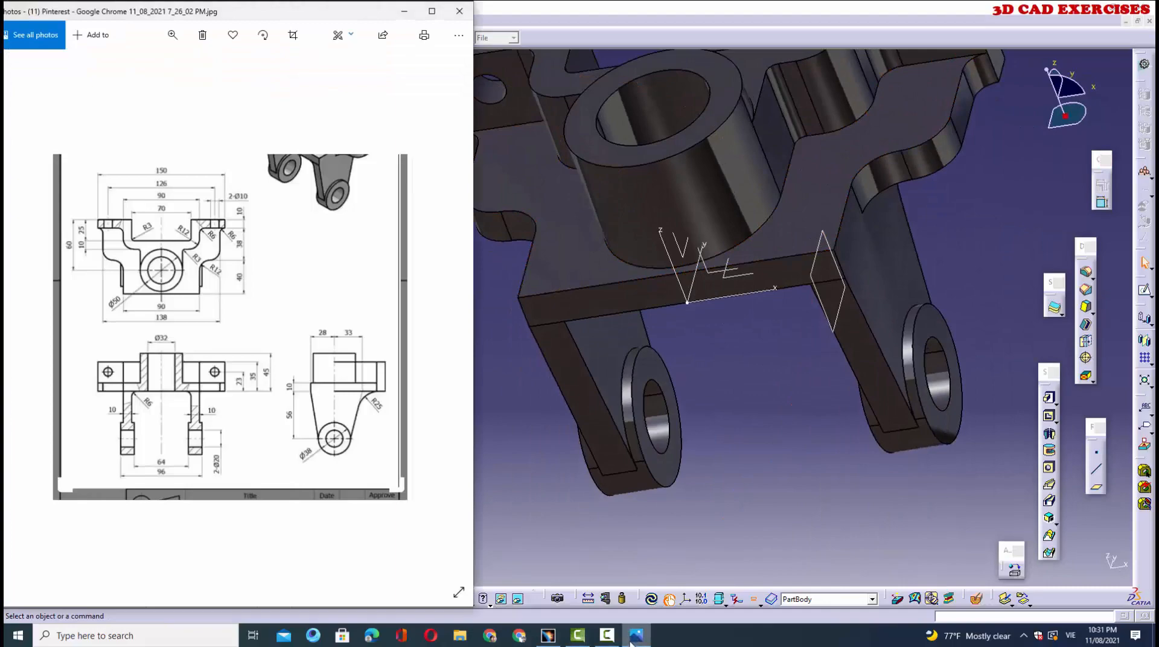